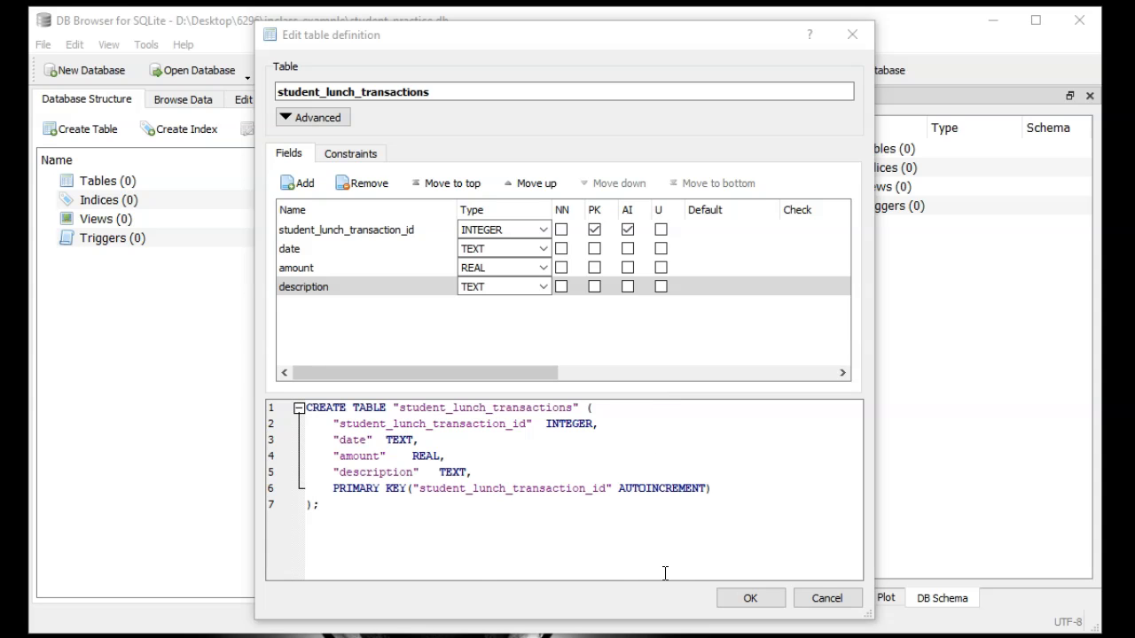
Create the student_lunch_transactions table from the completed definition and show the database's table data
{"action": "left_click", "coordinate": [745, 597]}
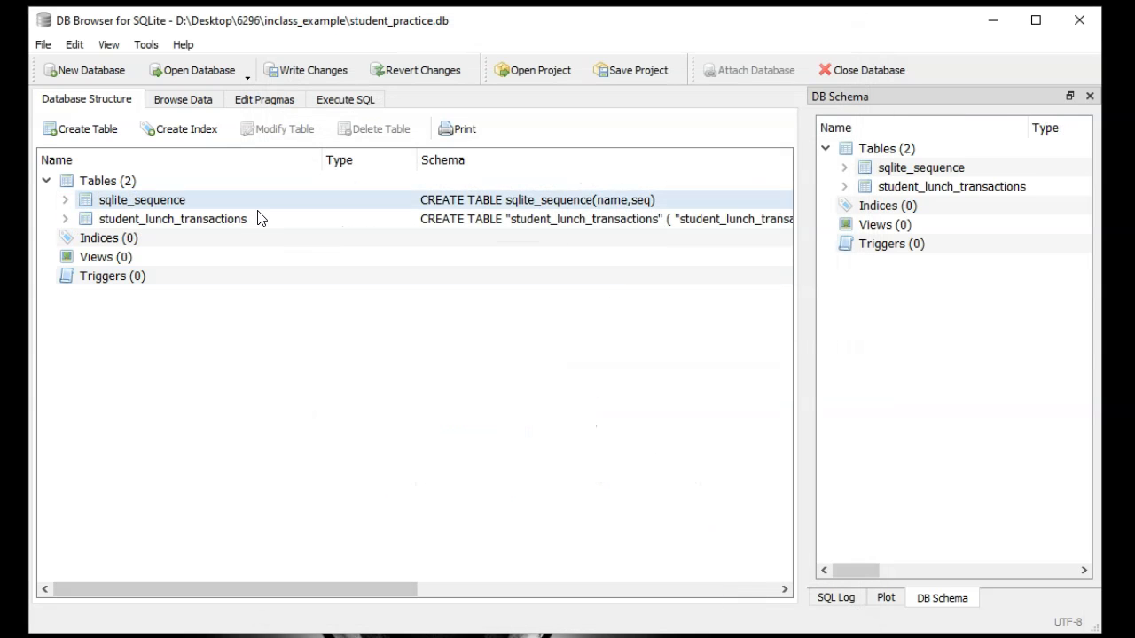
{"action": "left_click", "coordinate": [186, 101]}
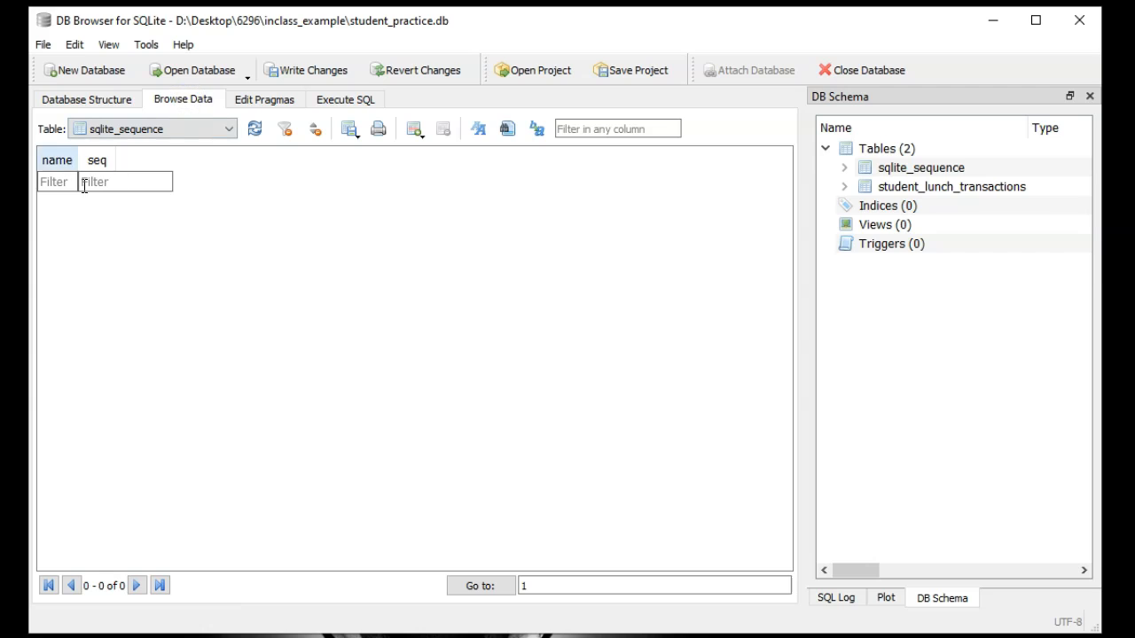
Insert a blank record into the sqlite_sequence table
{"action": "left_click", "coordinate": [102, 207]}
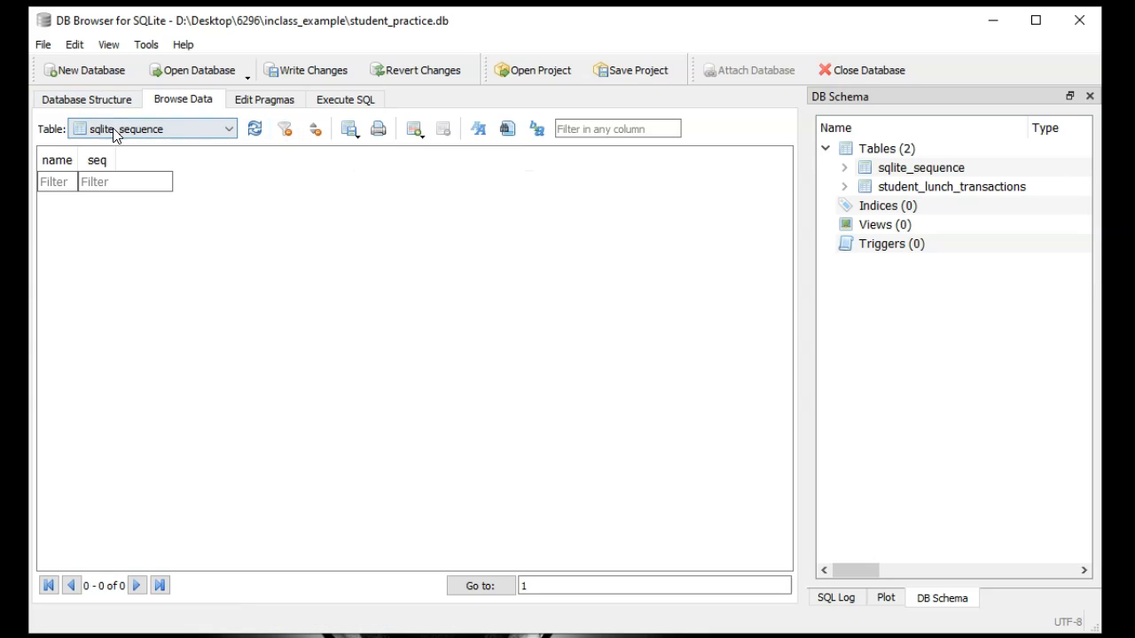
{"action": "left_click", "coordinate": [65, 207]}
{"action": "left_click", "coordinate": [414, 129]}
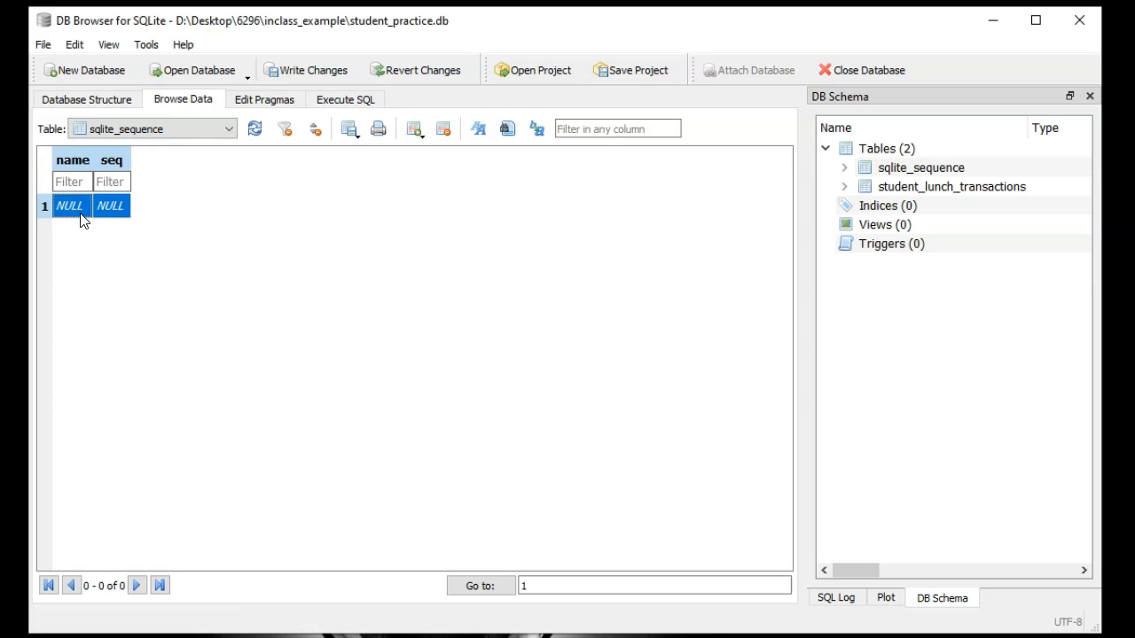
Display the student_lunch_transactions table and insert its first blank record
{"action": "left_click", "coordinate": [212, 131]}
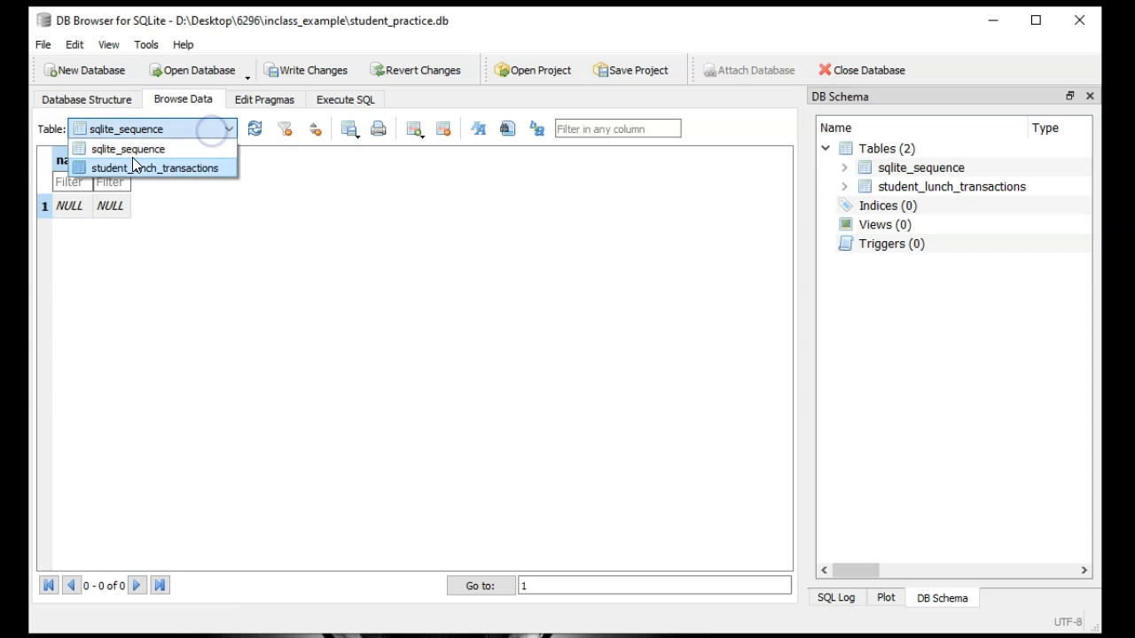
{"action": "left_click", "coordinate": [133, 164]}
{"action": "left_click", "coordinate": [413, 130]}
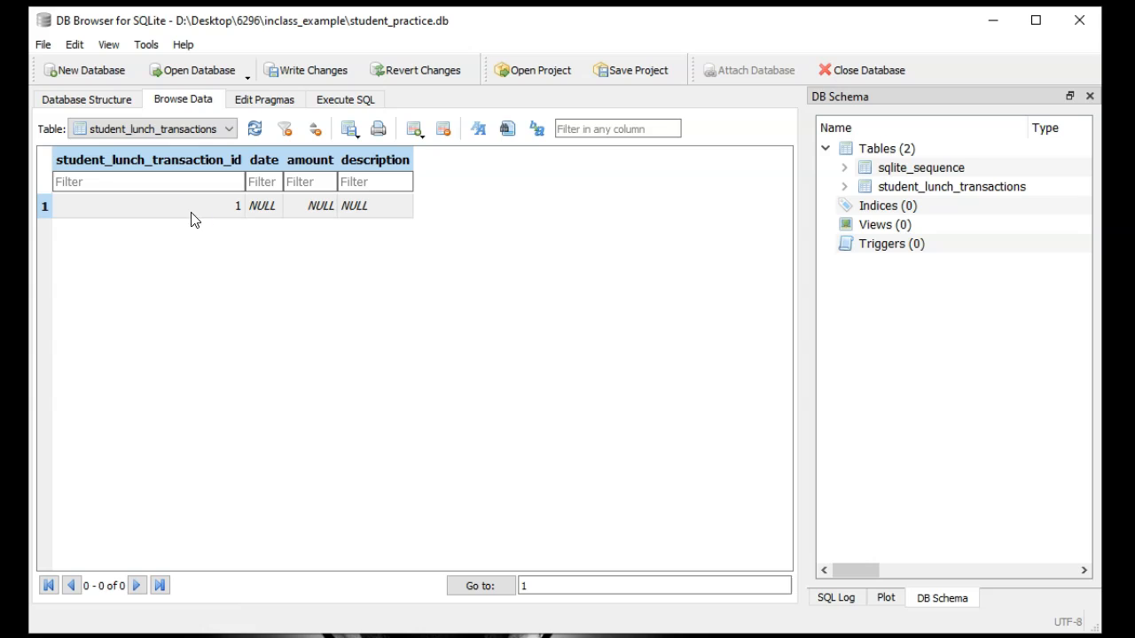
Set the date of the first lunch transaction to 2023-02-14
{"action": "left_click", "coordinate": [266, 205]}
{"action": "double_click", "coordinate": [266, 205]}
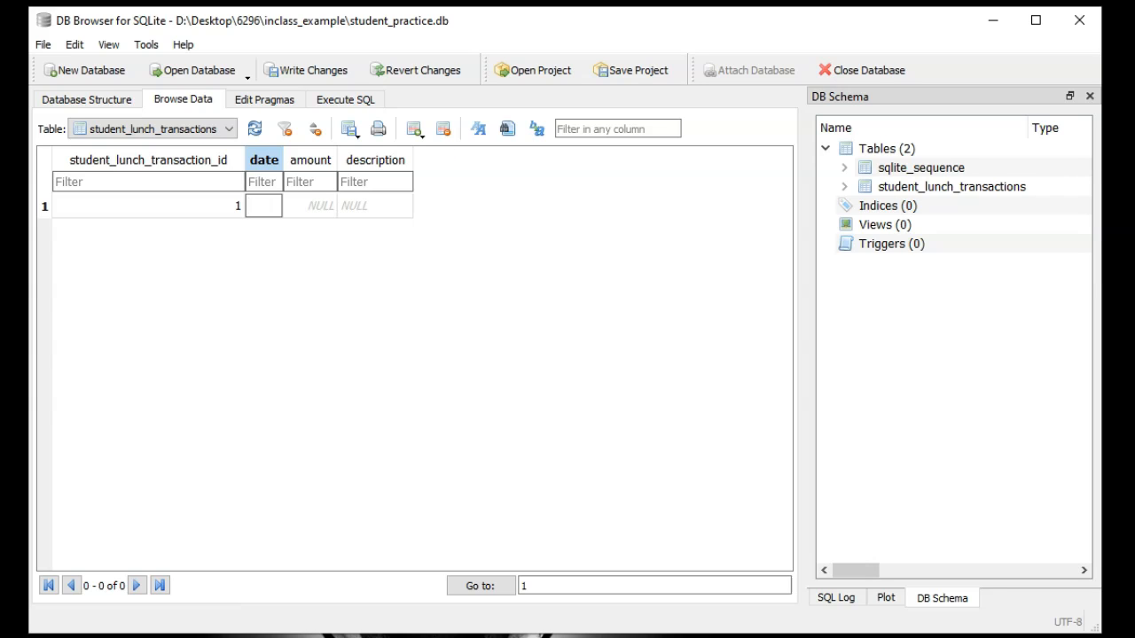
{"action": "key", "text": "alt+Tab"}
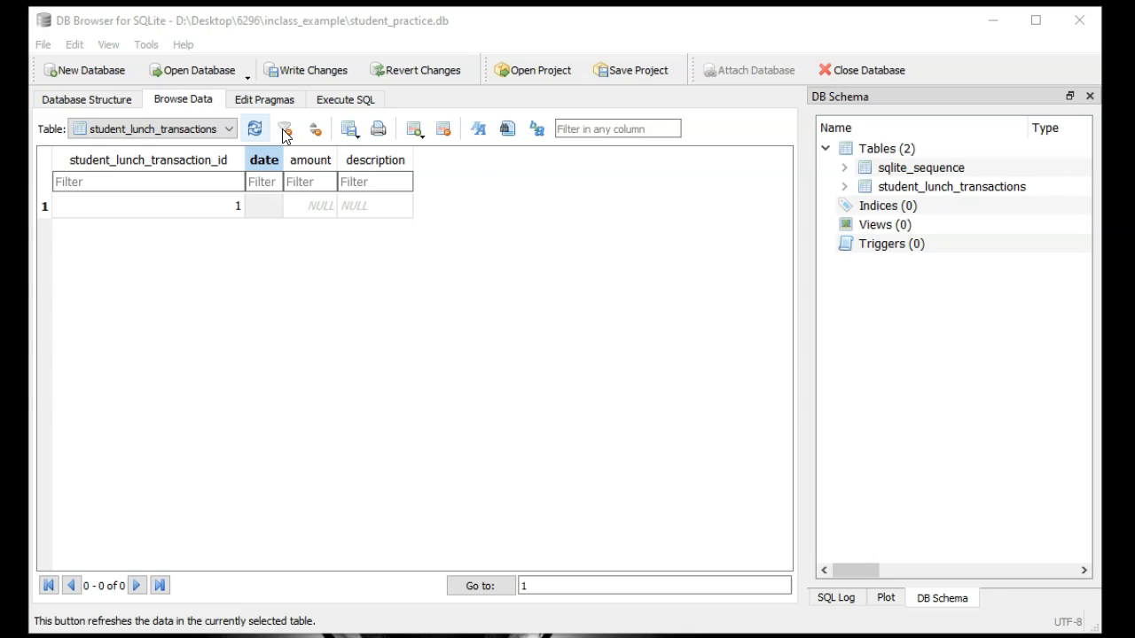
{"action": "left_click", "coordinate": [262, 212]}
{"action": "double_click", "coordinate": [265, 212]}
{"action": "type", "text": "2023-"}
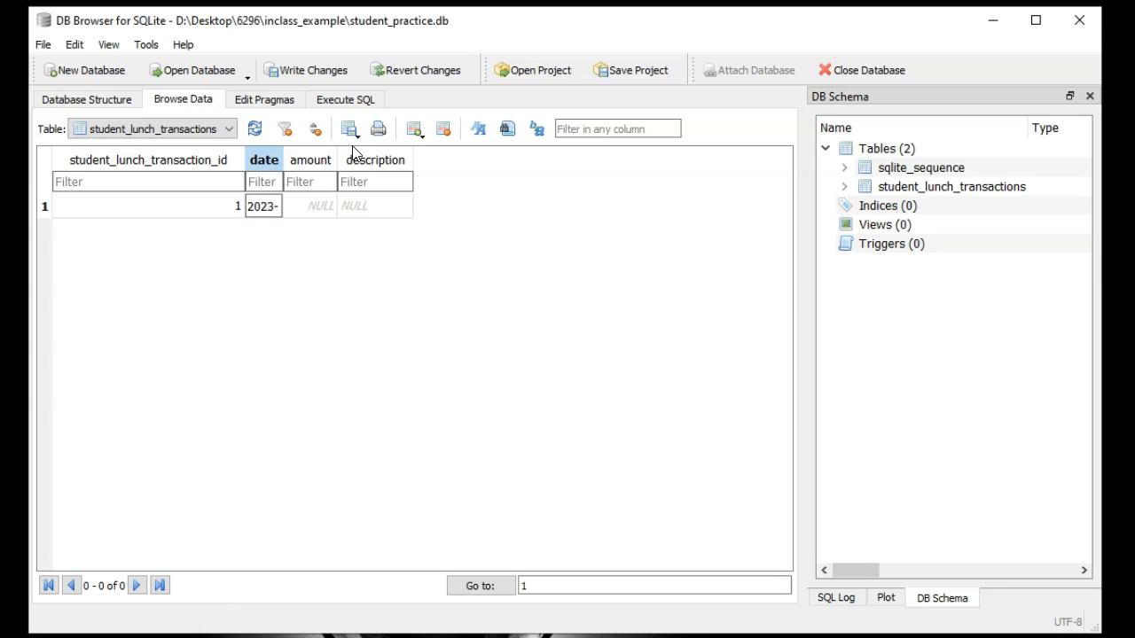
{"action": "type", "text": "02"}
{"action": "type", "text": "-16"}
{"action": "key", "text": "Tab"}
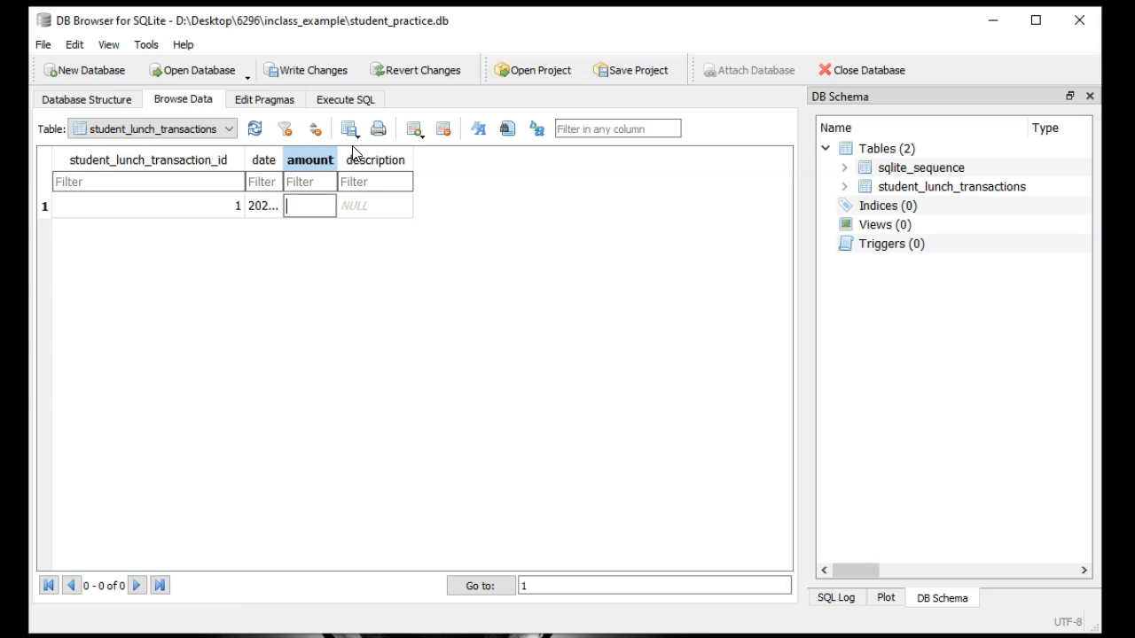
Set the first transaction's amount to 200 and its description to Deposit
{"action": "type", "text": "200"}
{"action": "key", "text": "Tab"}
{"action": "type", "text": "Depo"}
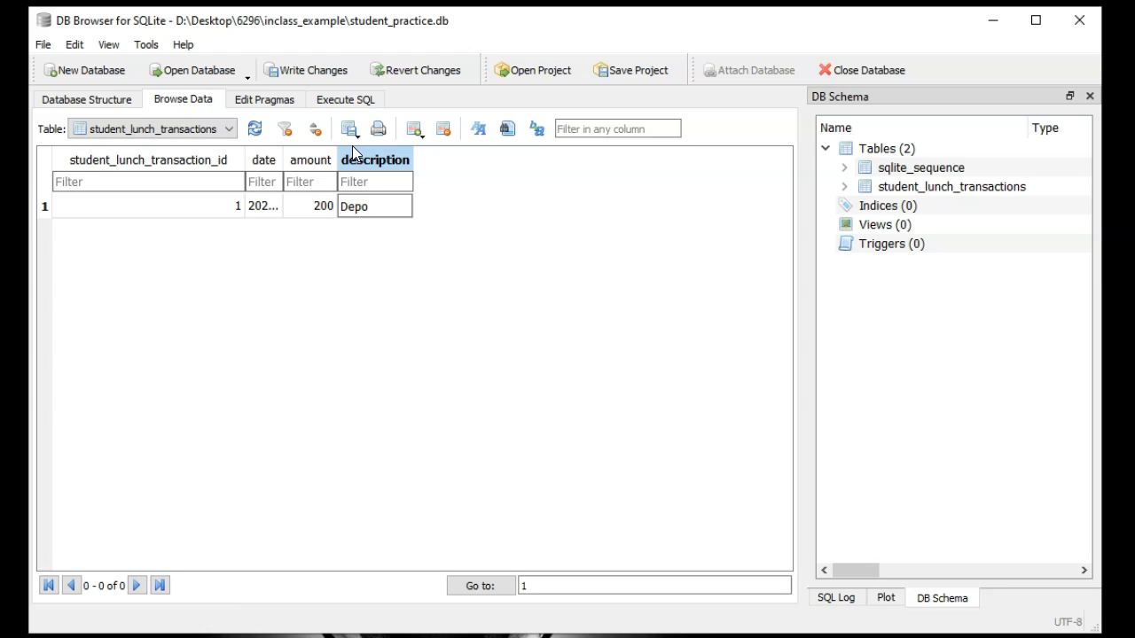
{"action": "key", "text": "BackSpace"}
{"action": "type", "text": "osit"}
{"action": "key", "text": "Return"}
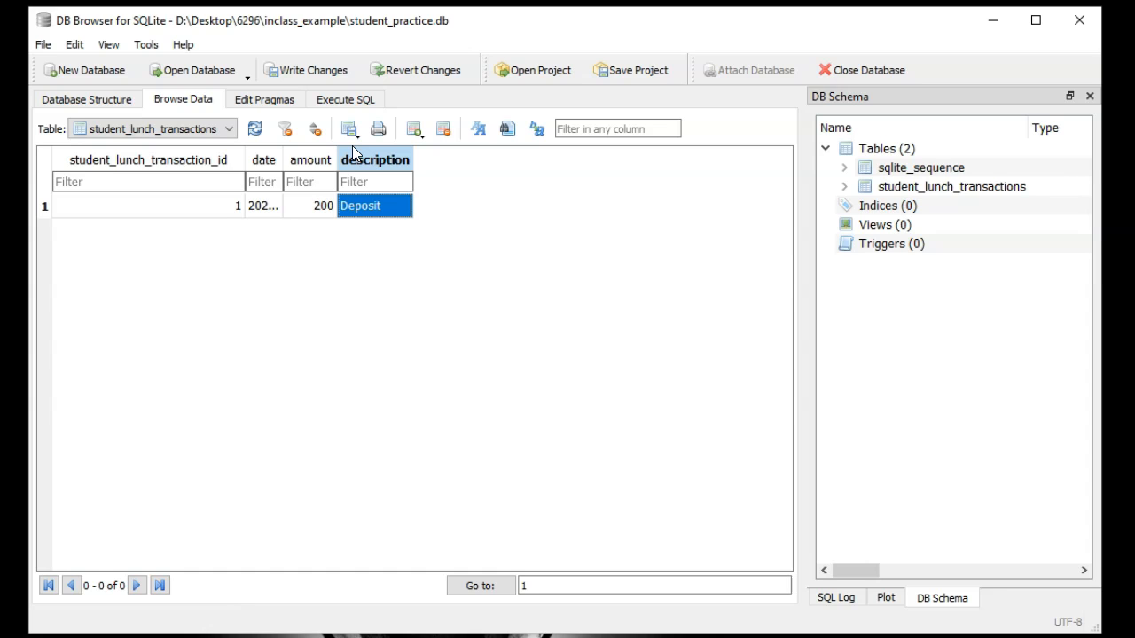
{"action": "left_click", "coordinate": [452, 279]}
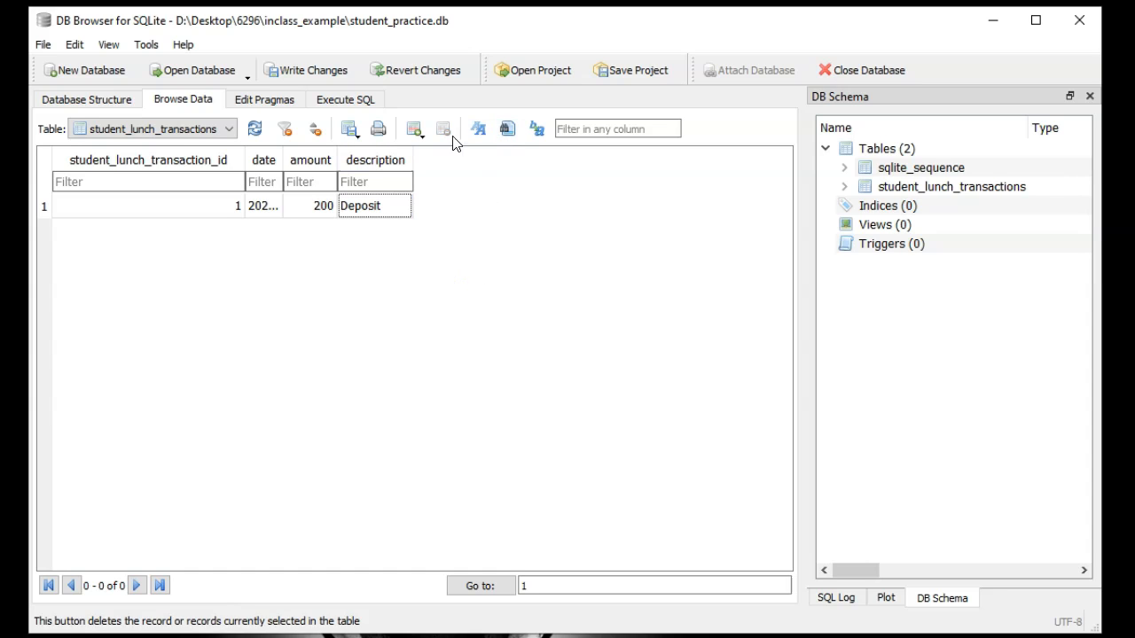
Insert a second blank record and widen the ID, date, amount and description columns
{"action": "left_click", "coordinate": [413, 129]}
{"action": "left_click", "coordinate": [257, 229]}
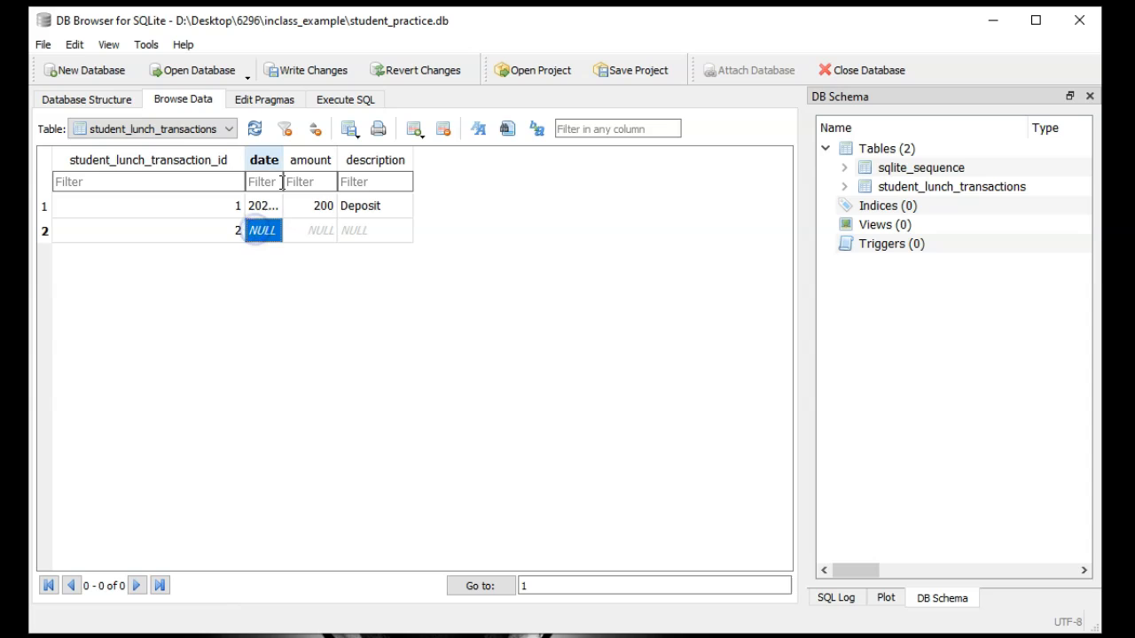
{"action": "left_click_drag", "start_coordinate": [282, 161], "coordinate": [337, 163]}
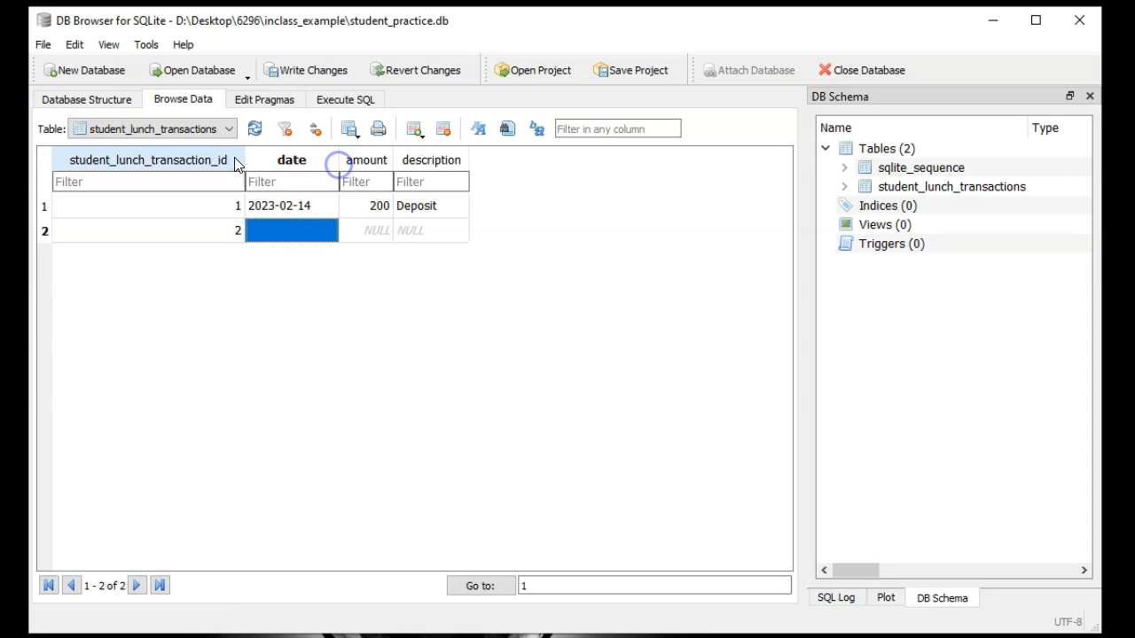
{"action": "left_click_drag", "start_coordinate": [244, 161], "coordinate": [252, 160]}
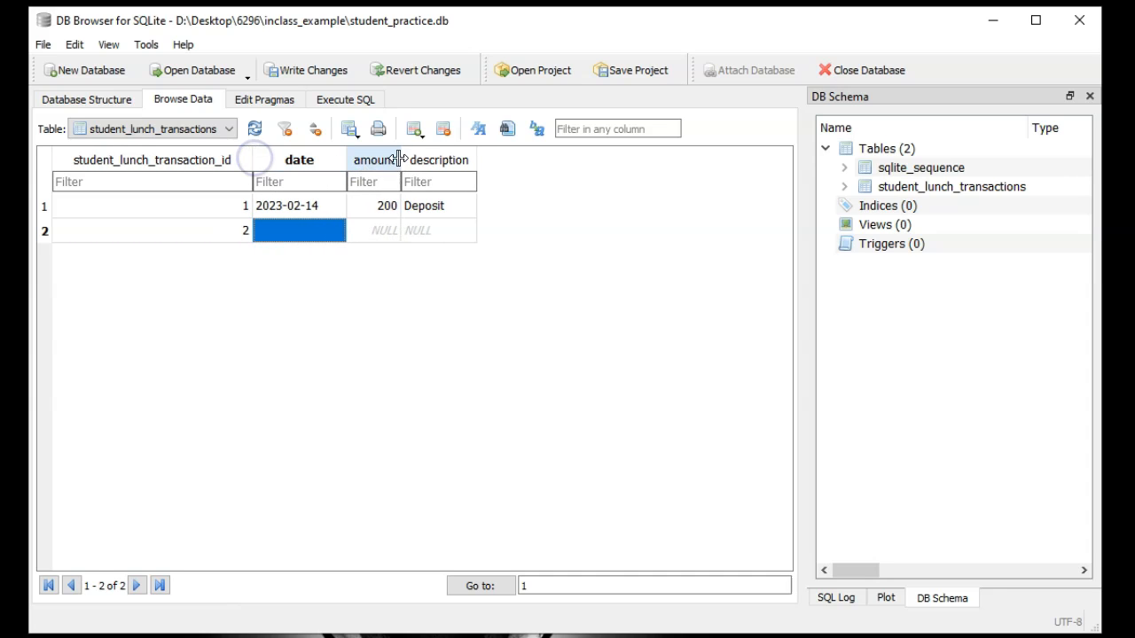
{"action": "left_click_drag", "start_coordinate": [401, 159], "coordinate": [420, 159]}
{"action": "left_click_drag", "start_coordinate": [496, 159], "coordinate": [545, 158]}
Set the second transaction's date to 2023-02-14 and its amount to -5
{"action": "double_click", "coordinate": [292, 228]}
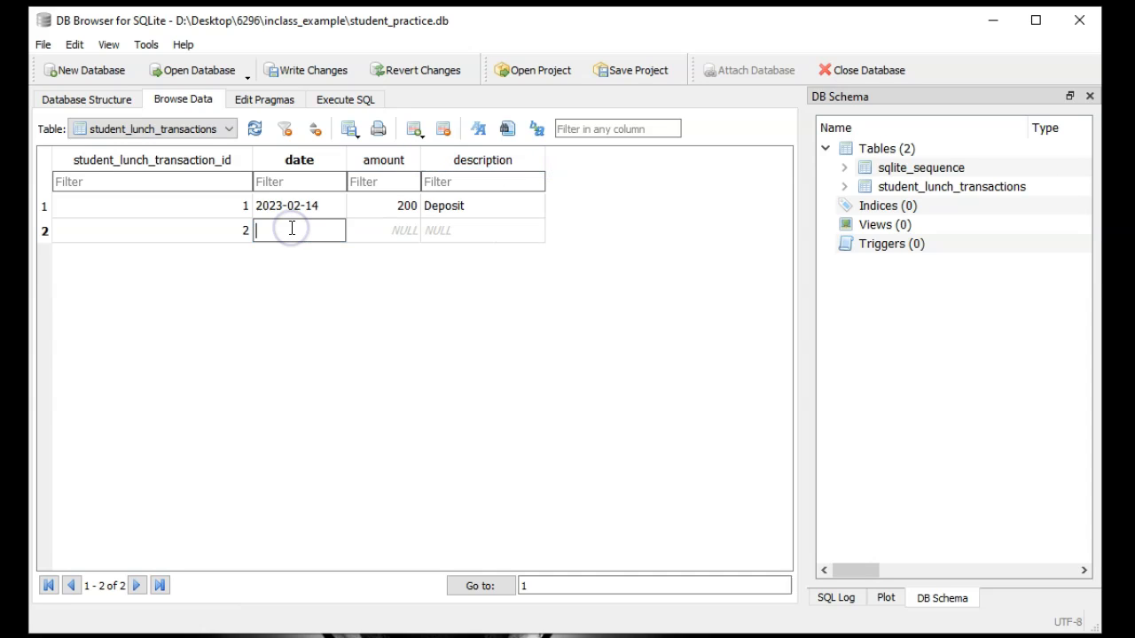
{"action": "type", "text": "2023-02-14"}
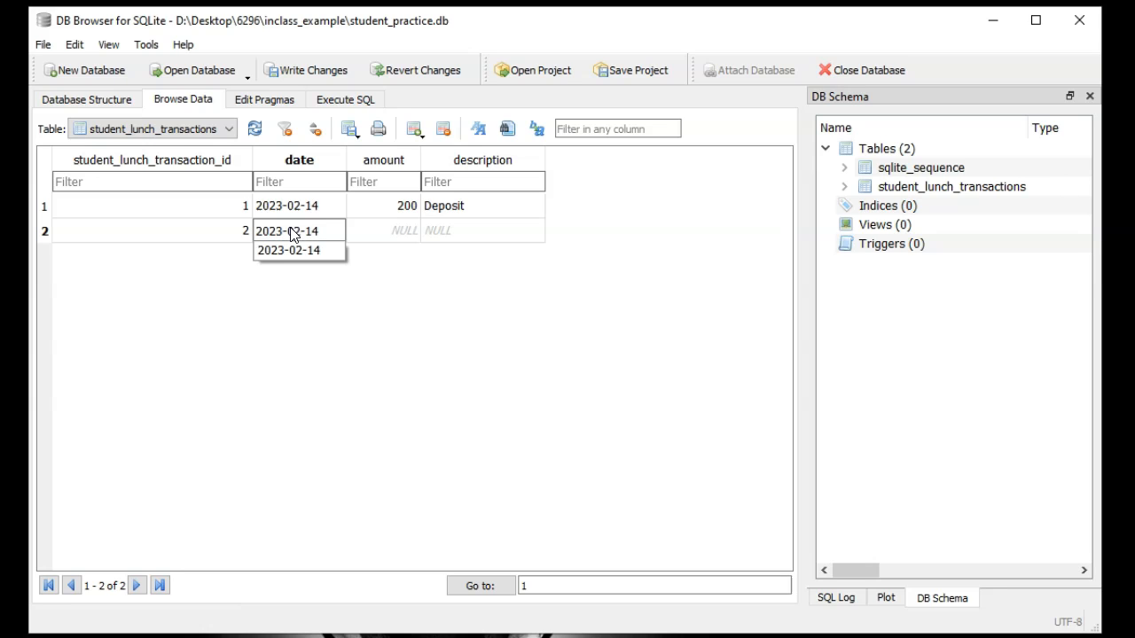
{"action": "left_click", "coordinate": [380, 233]}
{"action": "double_click", "coordinate": [388, 230]}
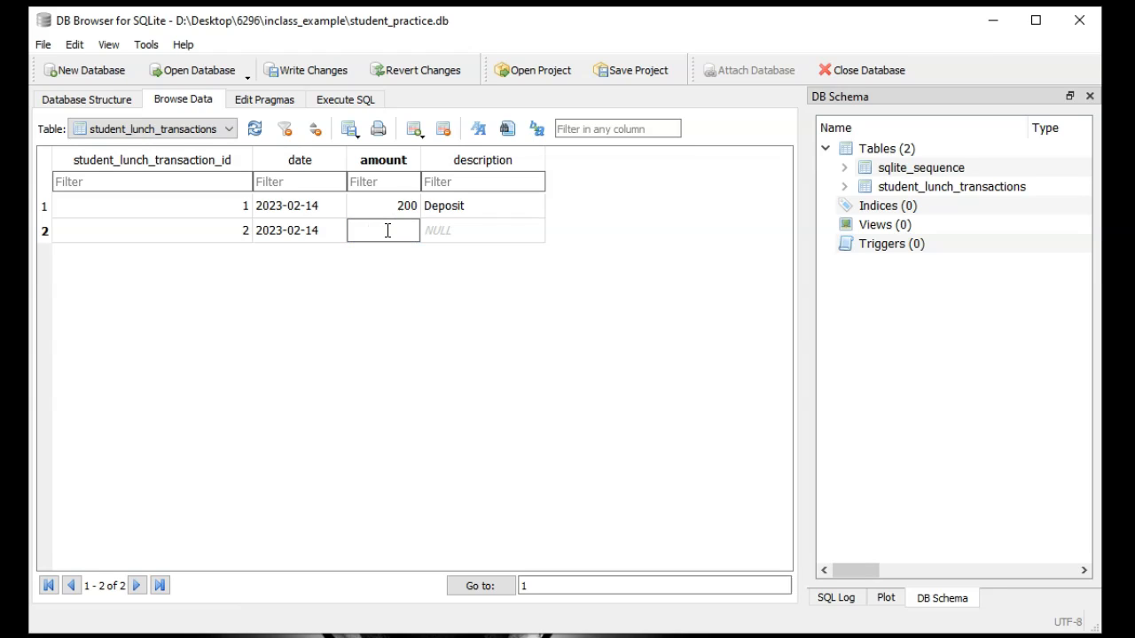
{"action": "type", "text": "-5"}
Set the second transaction's description to Lunch directly in the grid, closing the separate cell editor
{"action": "left_click", "coordinate": [469, 232]}
{"action": "double_click", "coordinate": [470, 230]}
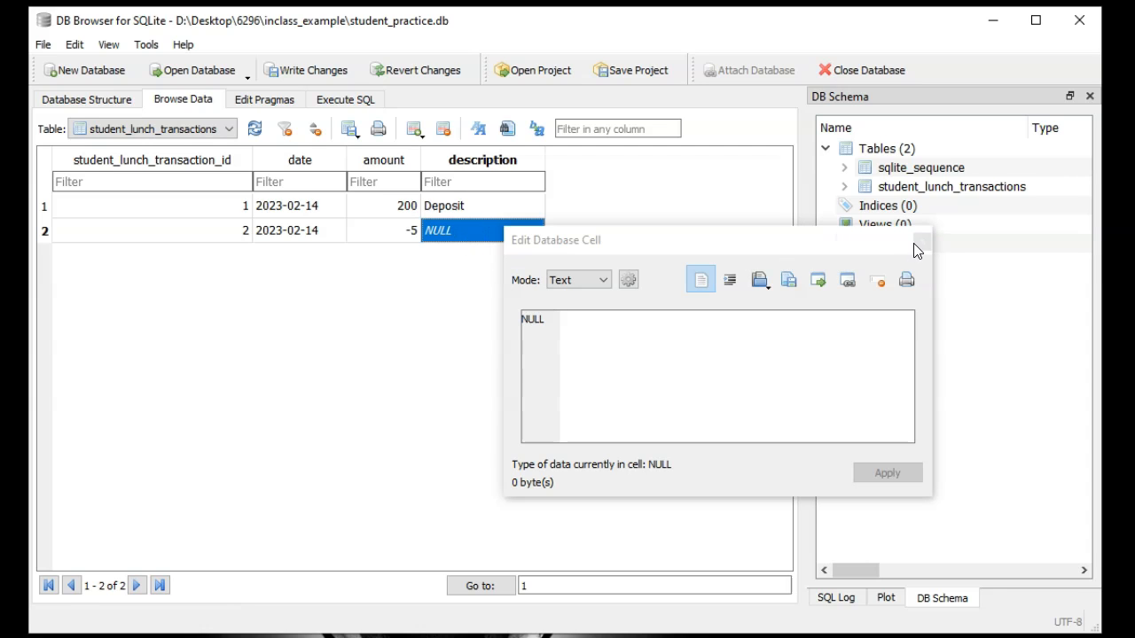
{"action": "left_click", "coordinate": [922, 241]}
{"action": "left_click", "coordinate": [455, 231]}
{"action": "double_click", "coordinate": [438, 231]}
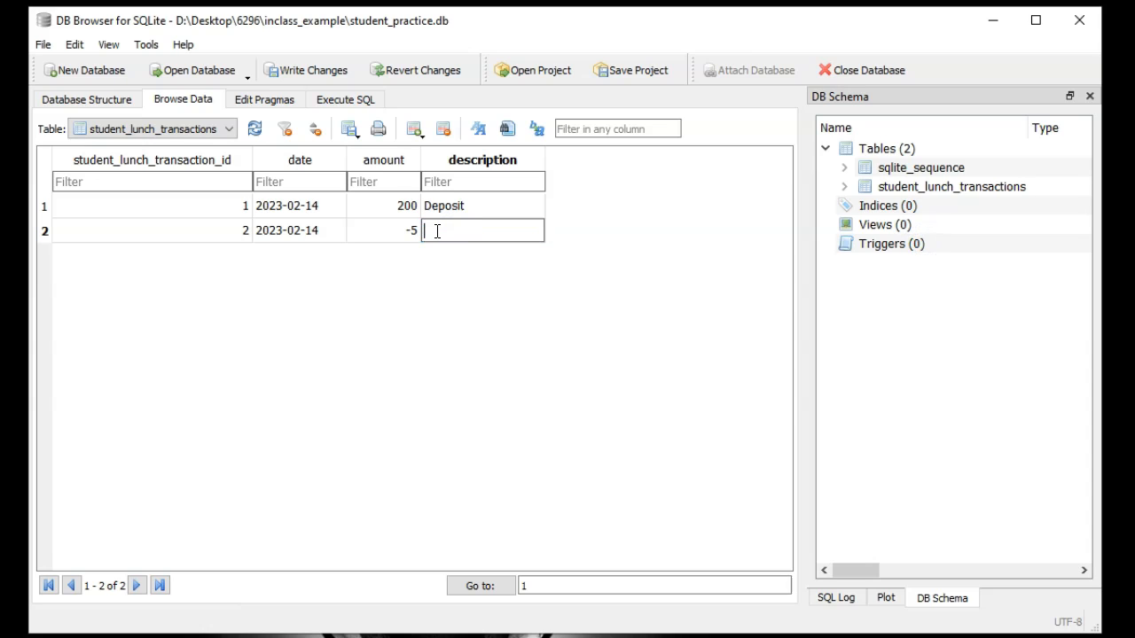
{"action": "type", "text": "Lunch"}
{"action": "key", "text": "Return"}
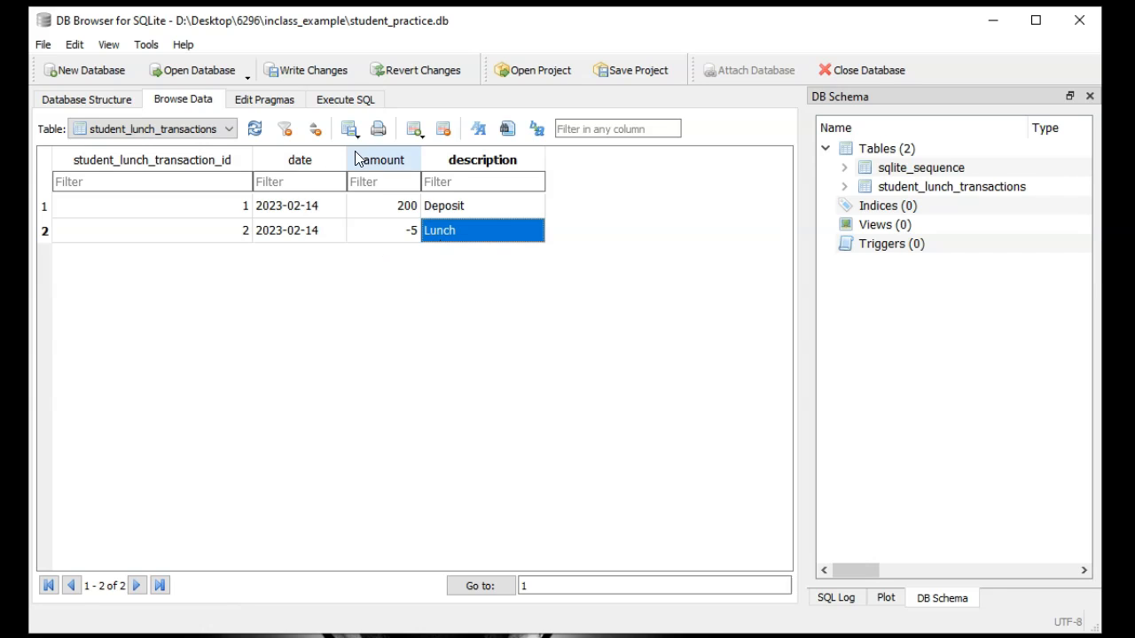
Insert a third transaction record and set its date to 2023-02-13
{"action": "left_click", "coordinate": [414, 129]}
{"action": "left_click", "coordinate": [302, 257]}
{"action": "double_click", "coordinate": [301, 257]}
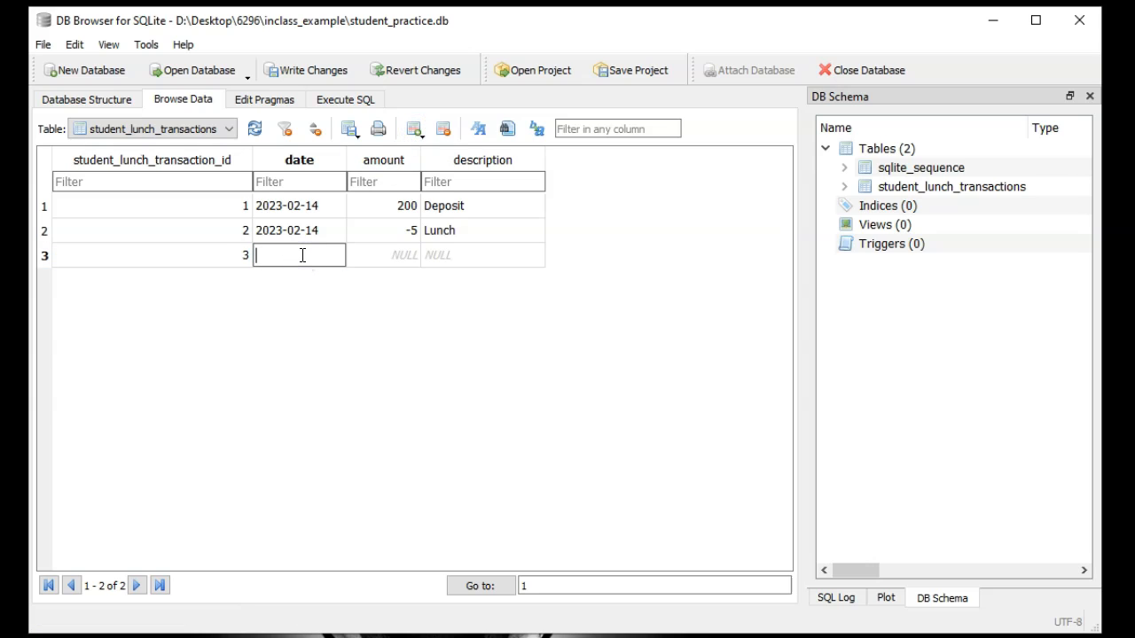
{"action": "type", "text": "2023"}
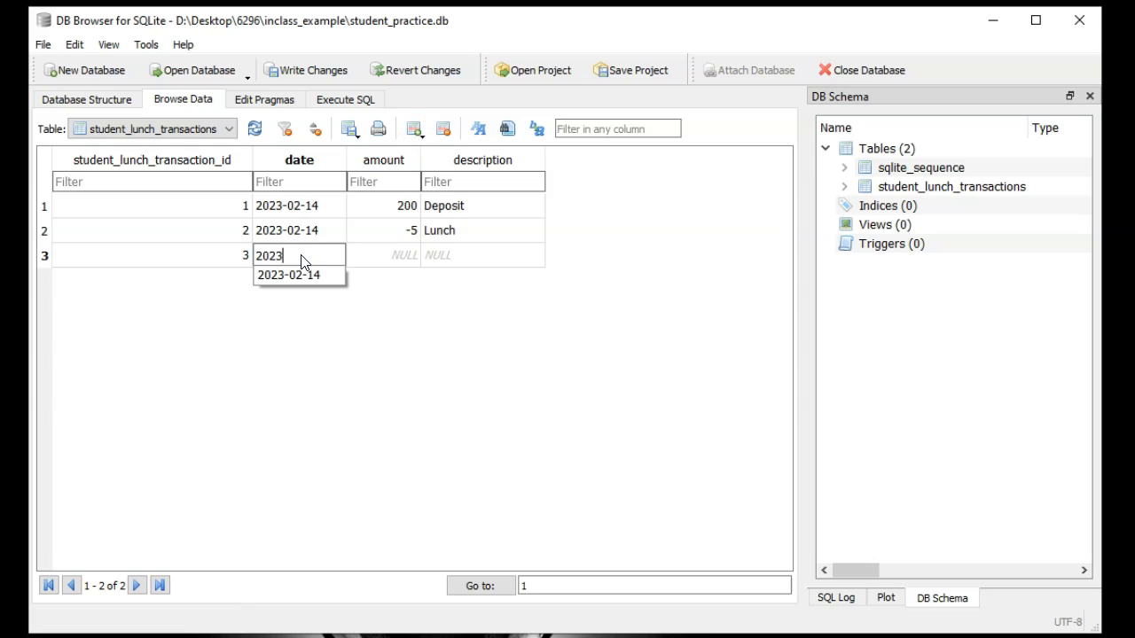
{"action": "type", "text": "-02-13"}
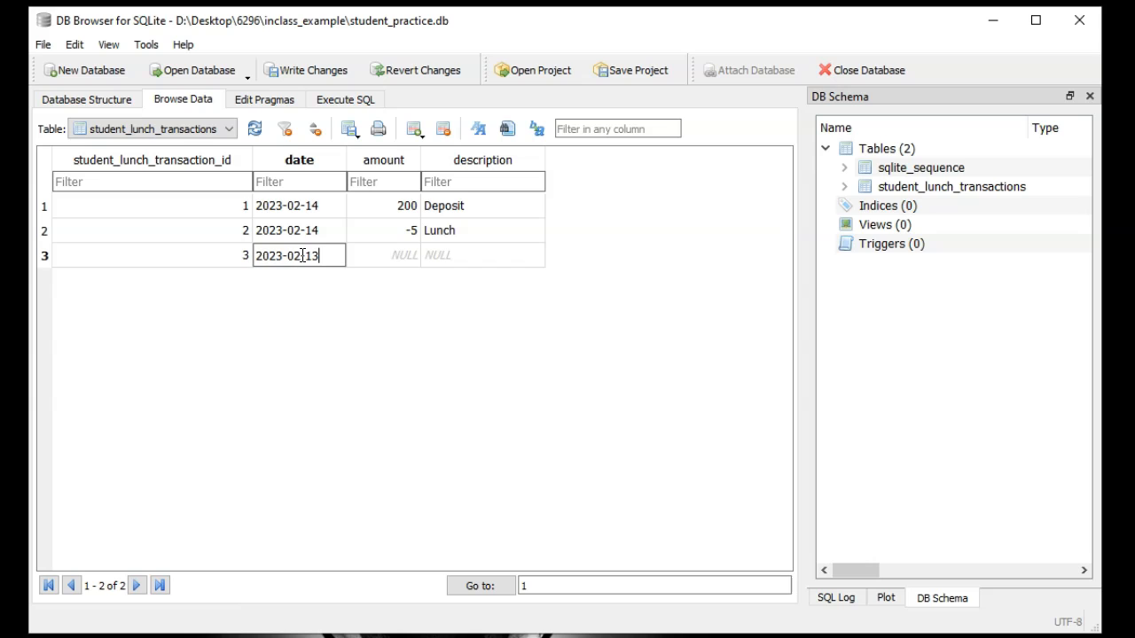
Set the third transaction's amount to -2 and its description to Breakfast
{"action": "left_click", "coordinate": [400, 254]}
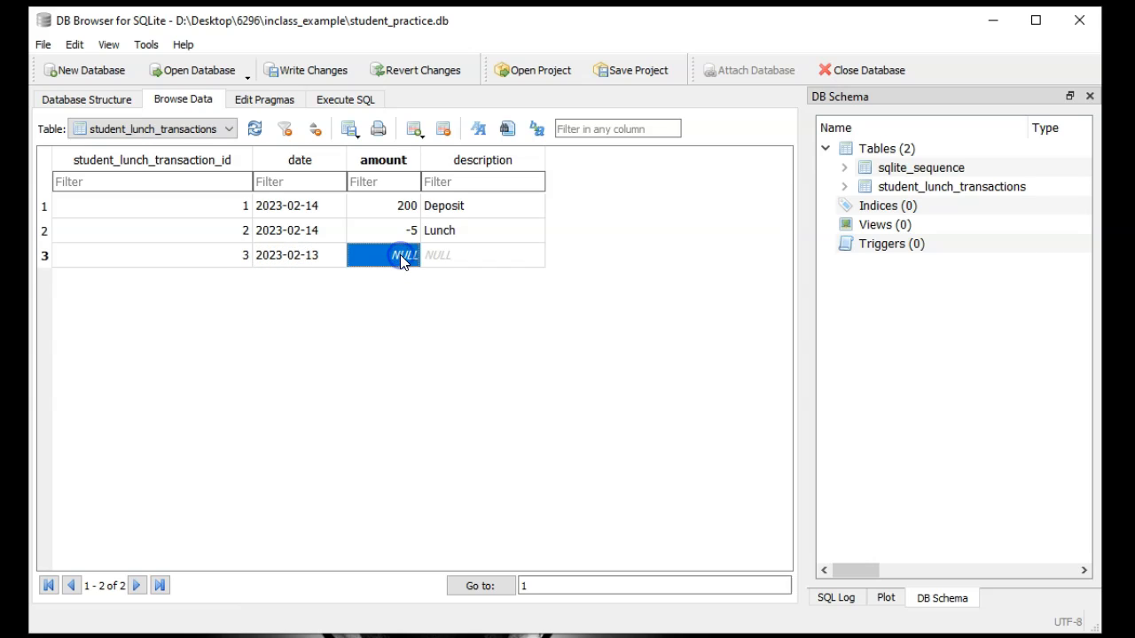
{"action": "type", "text": "-2"}
{"action": "left_click", "coordinate": [454, 255]}
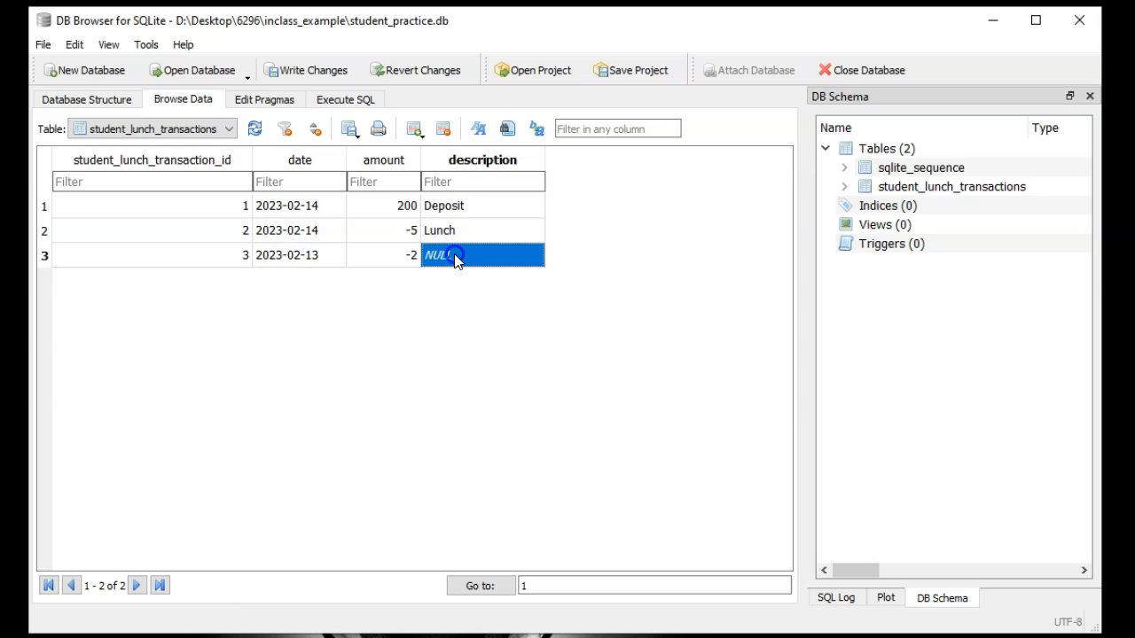
{"action": "type", "text": "Breakfast"}
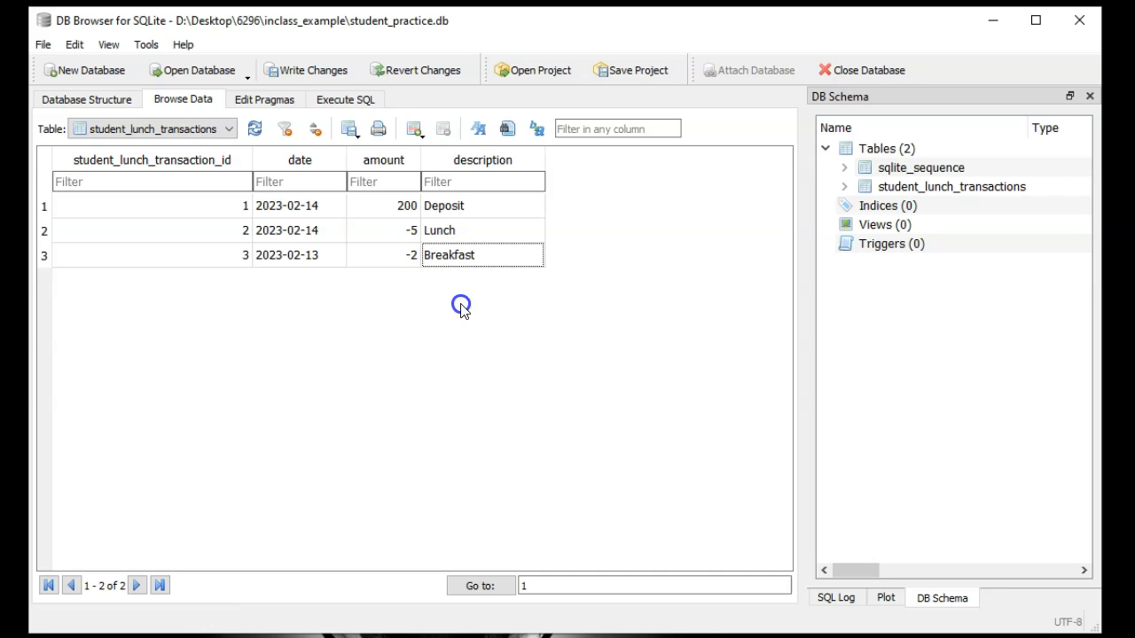
Insert a fourth transaction record and set its date to 2023-02-12
{"action": "left_click", "coordinate": [414, 129]}
{"action": "left_click", "coordinate": [293, 282]}
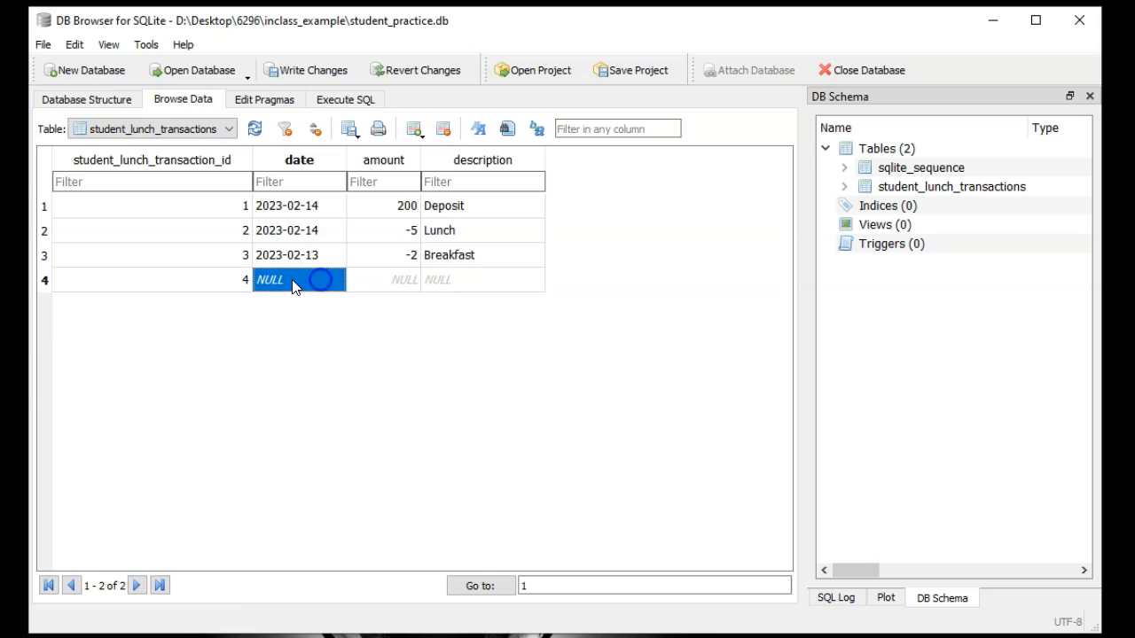
{"action": "left_click", "coordinate": [293, 280]}
{"action": "type", "text": "2023-02-12"}
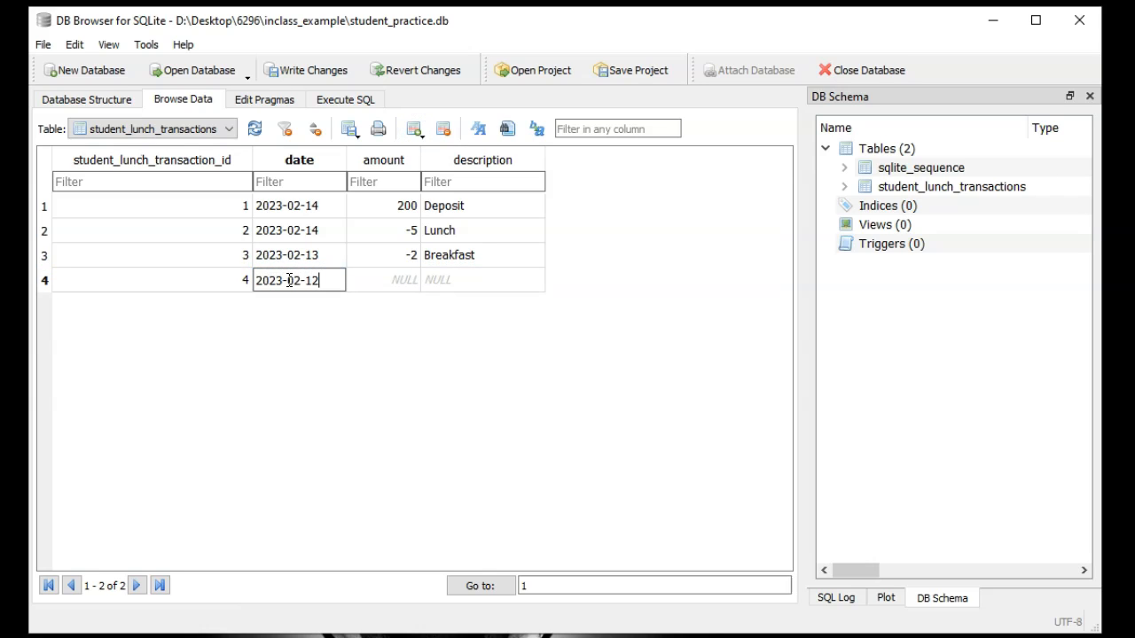
Set the fourth transaction's amount to -5 and its description to Lunch
{"action": "left_click", "coordinate": [396, 286]}
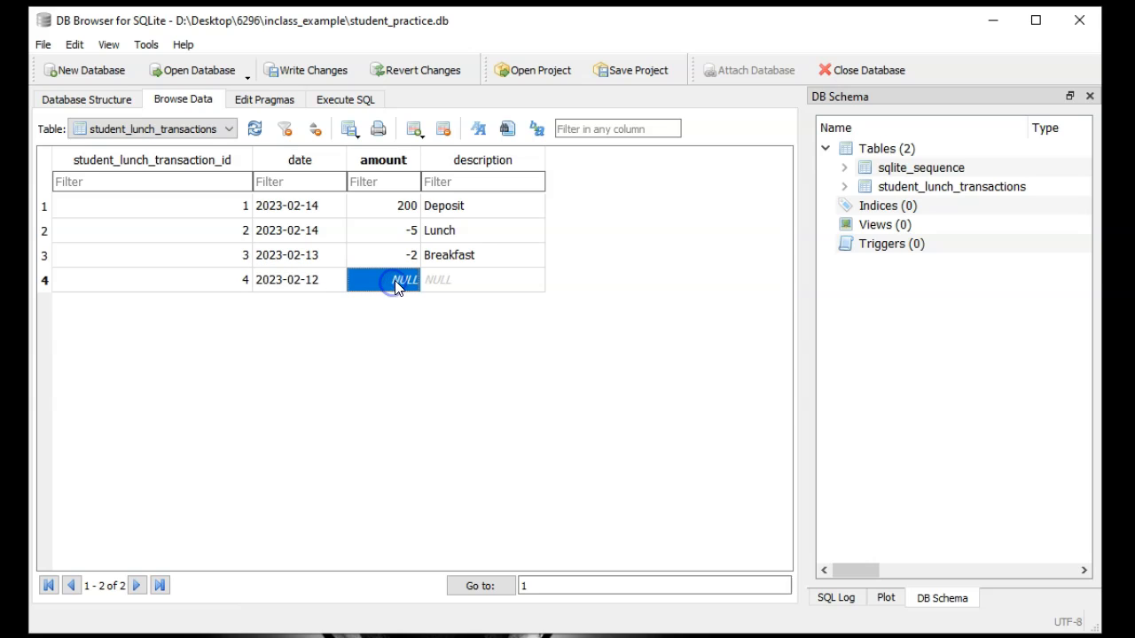
{"action": "double_click", "coordinate": [399, 282]}
{"action": "type", "text": "-5"}
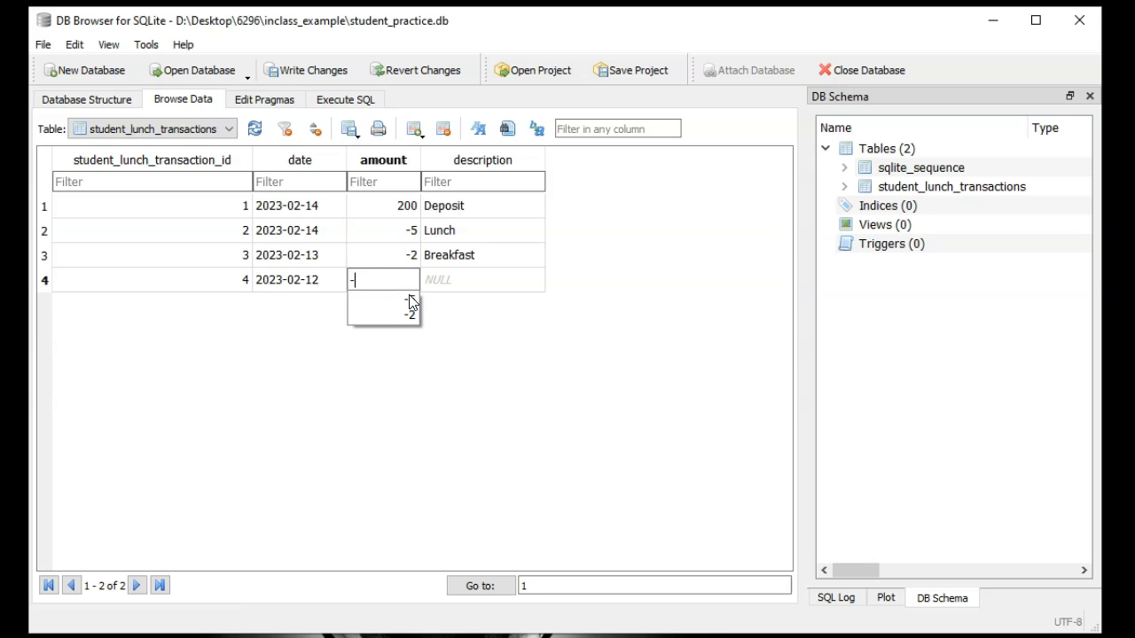
{"action": "left_click", "coordinate": [439, 280]}
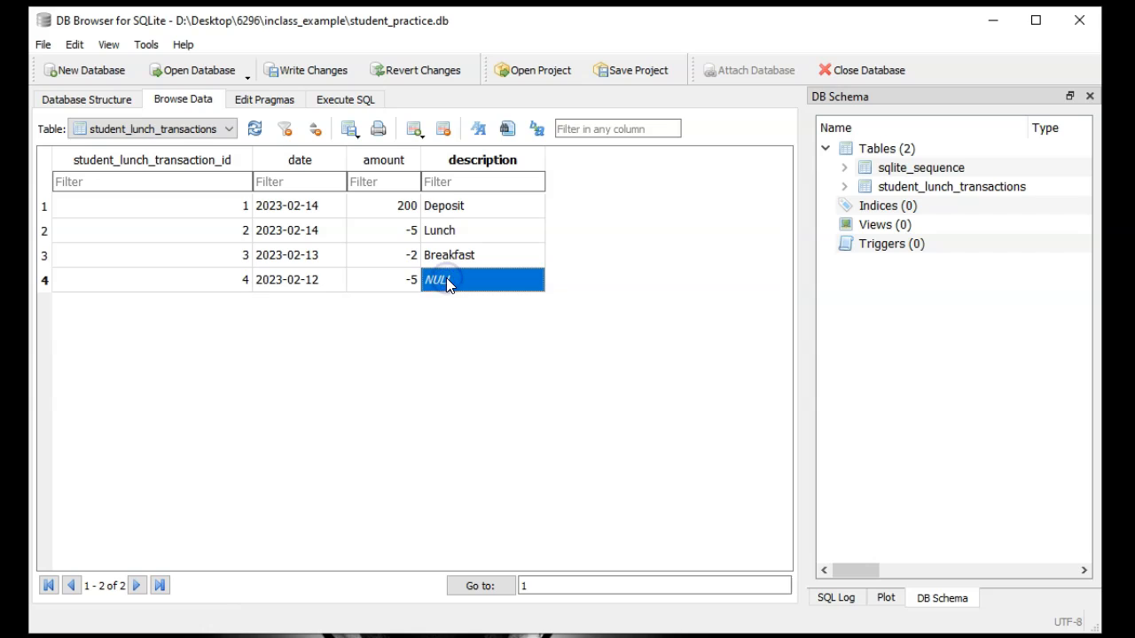
{"action": "type", "text": "Lunch"}
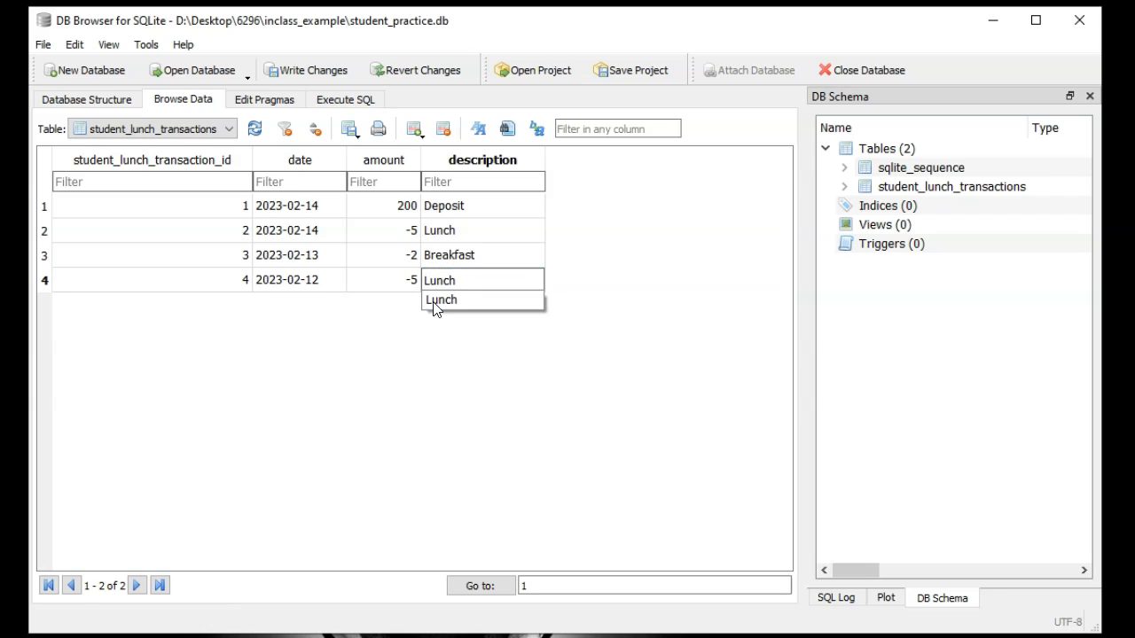
{"action": "left_click", "coordinate": [431, 353]}
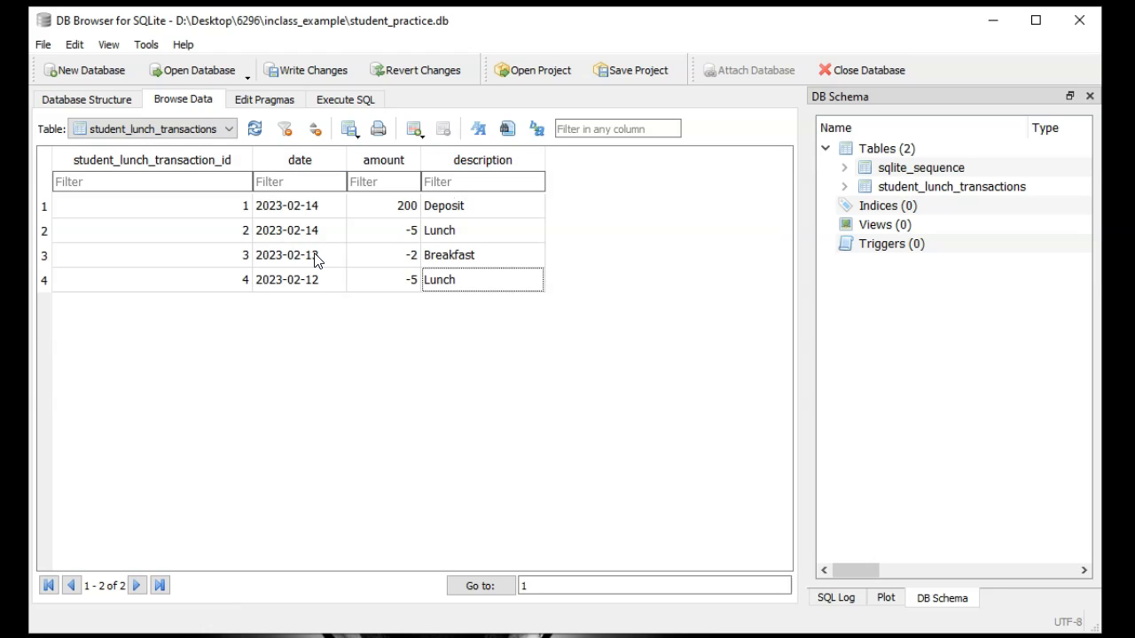
Write and run an SQL query that selects all columns from student_lunch_transactions
{"action": "left_click", "coordinate": [339, 103]}
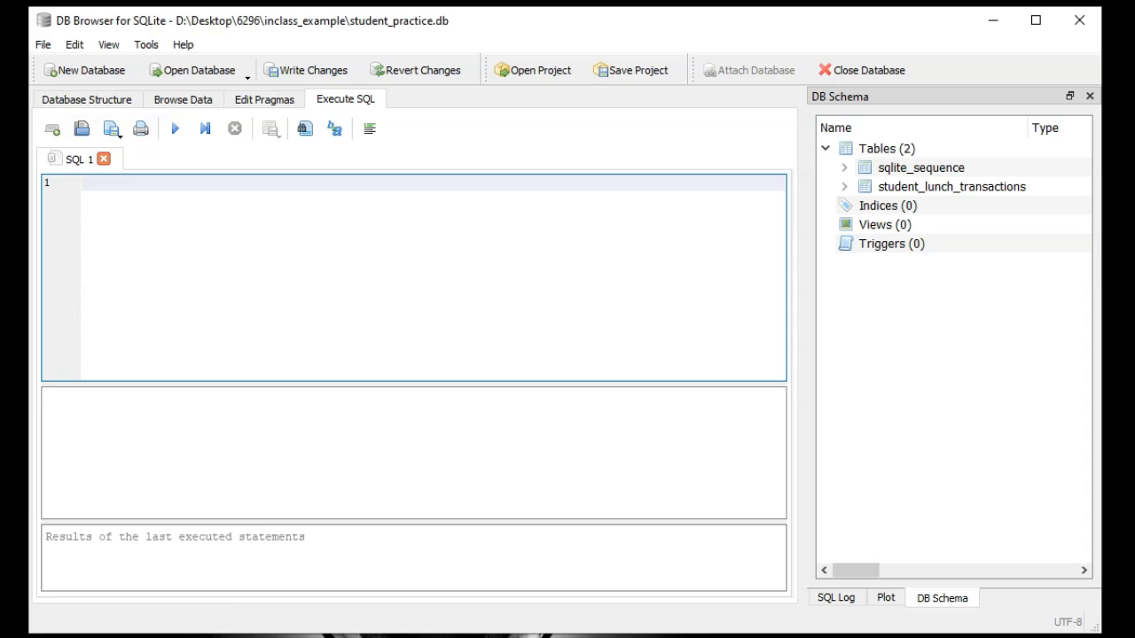
{"action": "key", "text": "alt+Tab"}
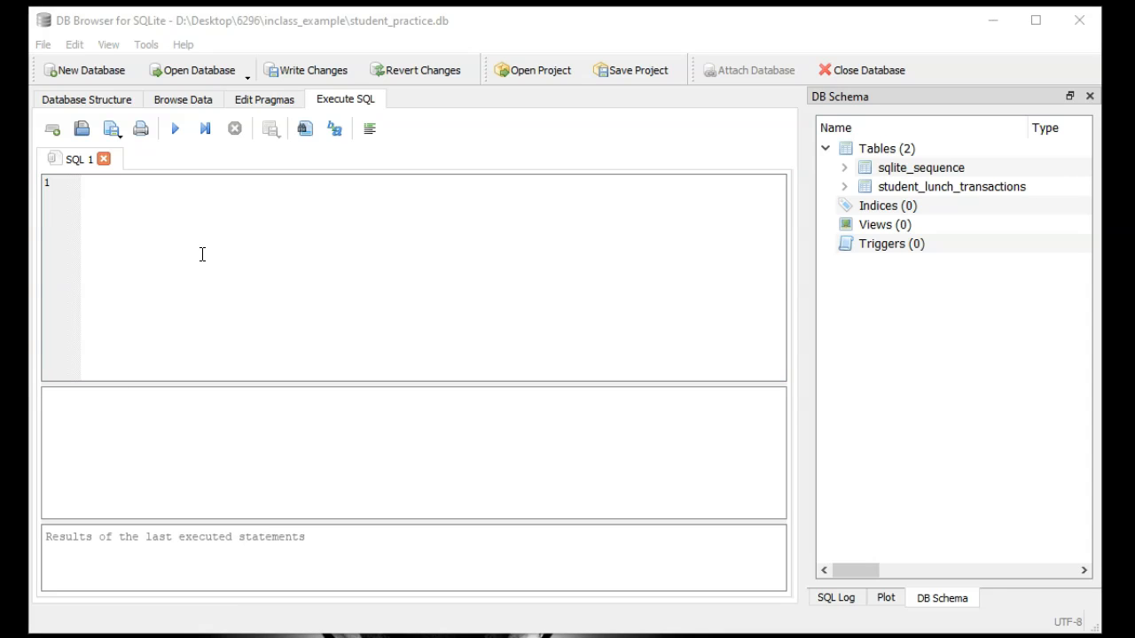
{"action": "left_click", "coordinate": [212, 225]}
{"action": "type", "text": "sele"}
{"action": "key", "text": "BackSpace"}
{"action": "key", "text": "BackSpace"}
{"action": "type", "text": "ele"}
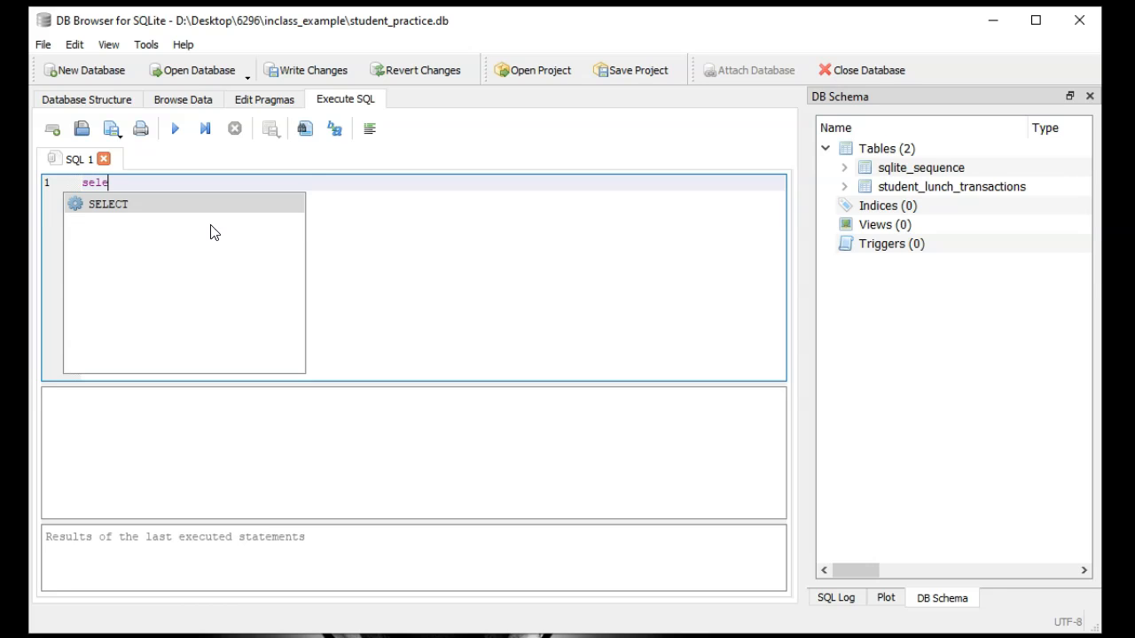
{"action": "type", "text": "ct * from stud"}
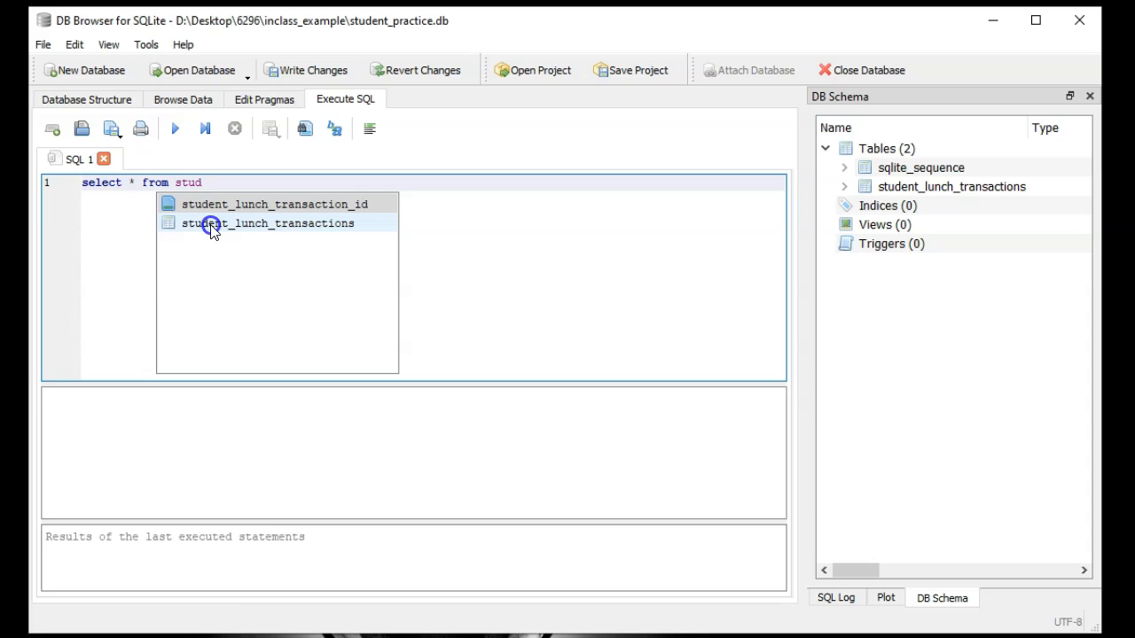
{"action": "double_click", "coordinate": [212, 225]}
{"action": "left_click", "coordinate": [174, 130]}
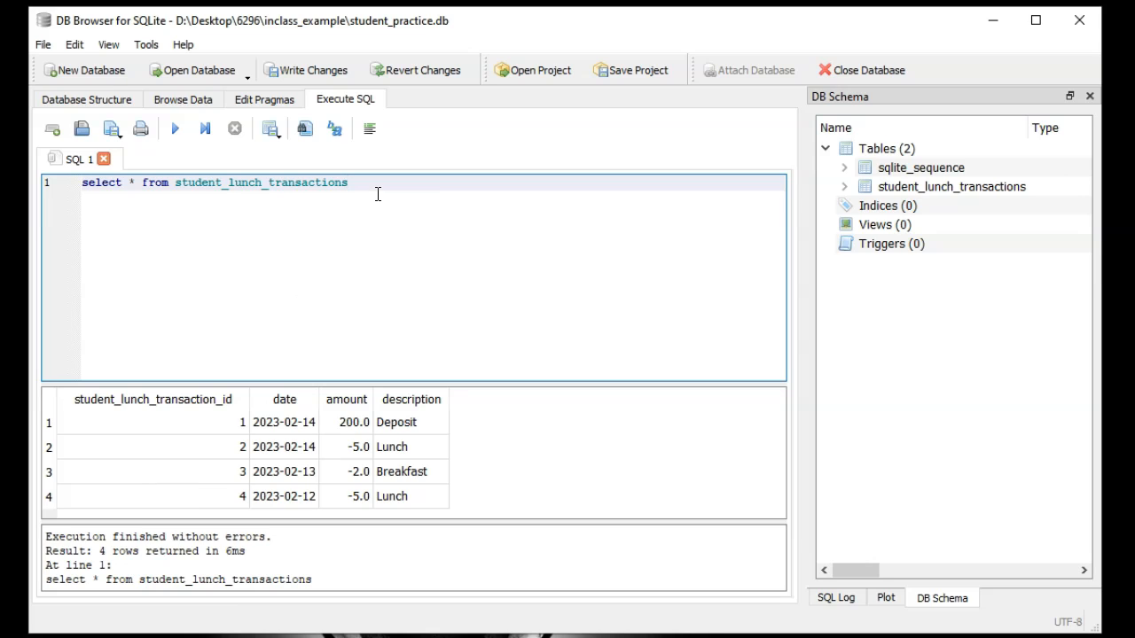
Change the query to select only the amount column instead of all columns, and run it
{"action": "left_click", "coordinate": [129, 183]}
{"action": "type", "text": "amount"}
{"action": "key", "text": "Delete"}
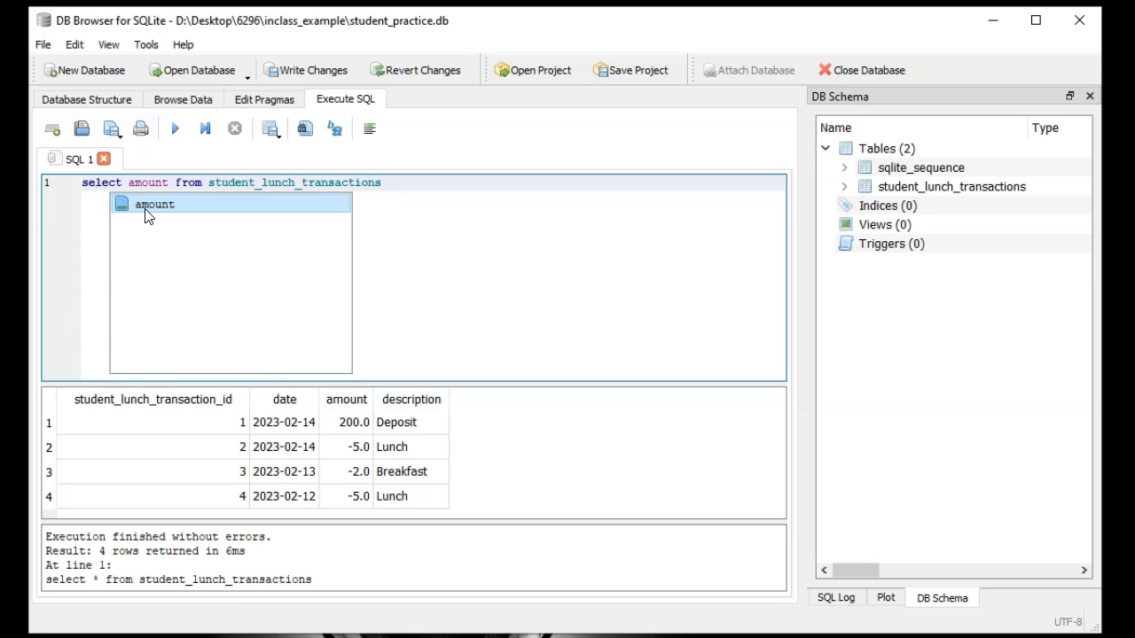
{"action": "left_click", "coordinate": [175, 129]}
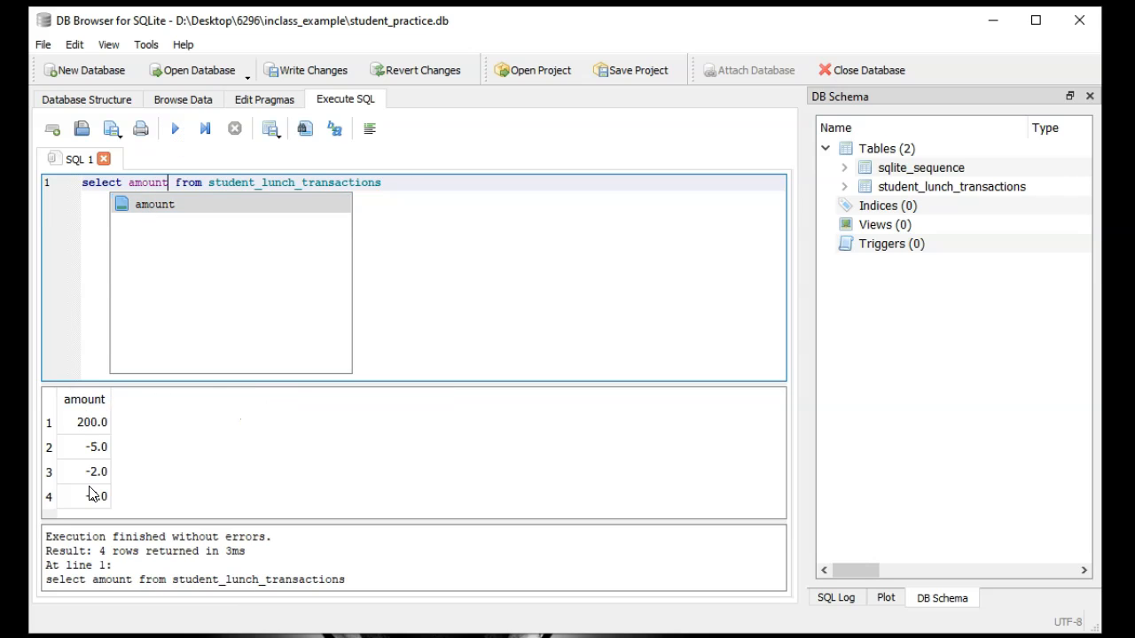
Wrap amount in the sum() function in the query and execute it
{"action": "left_click", "coordinate": [129, 183]}
{"action": "type", "text": "sum("}
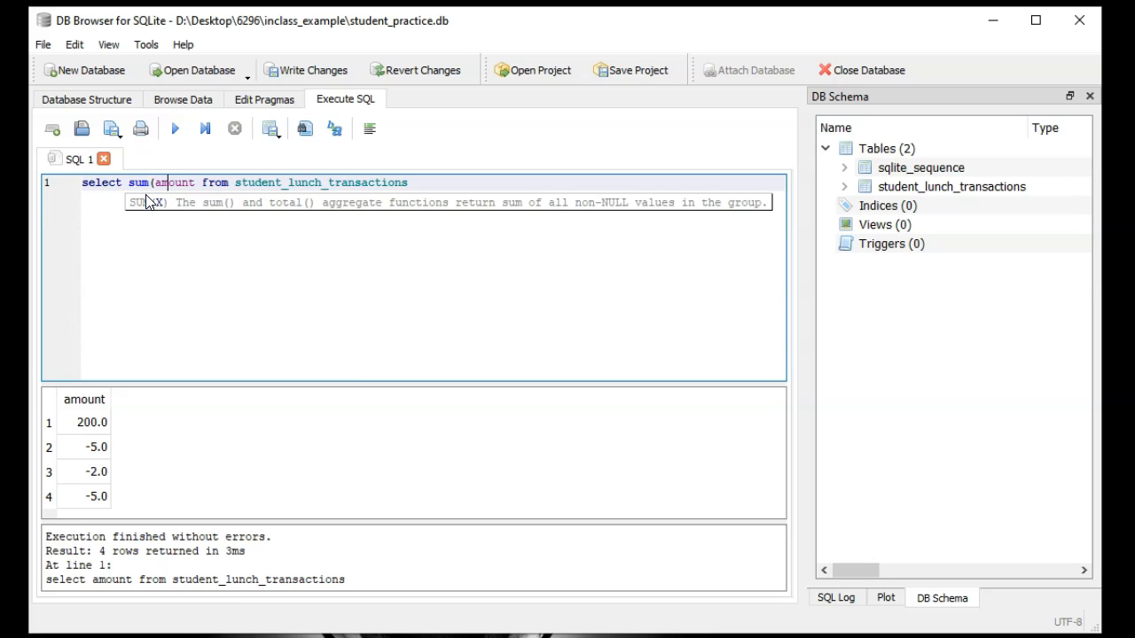
{"action": "type", "text": ")"}
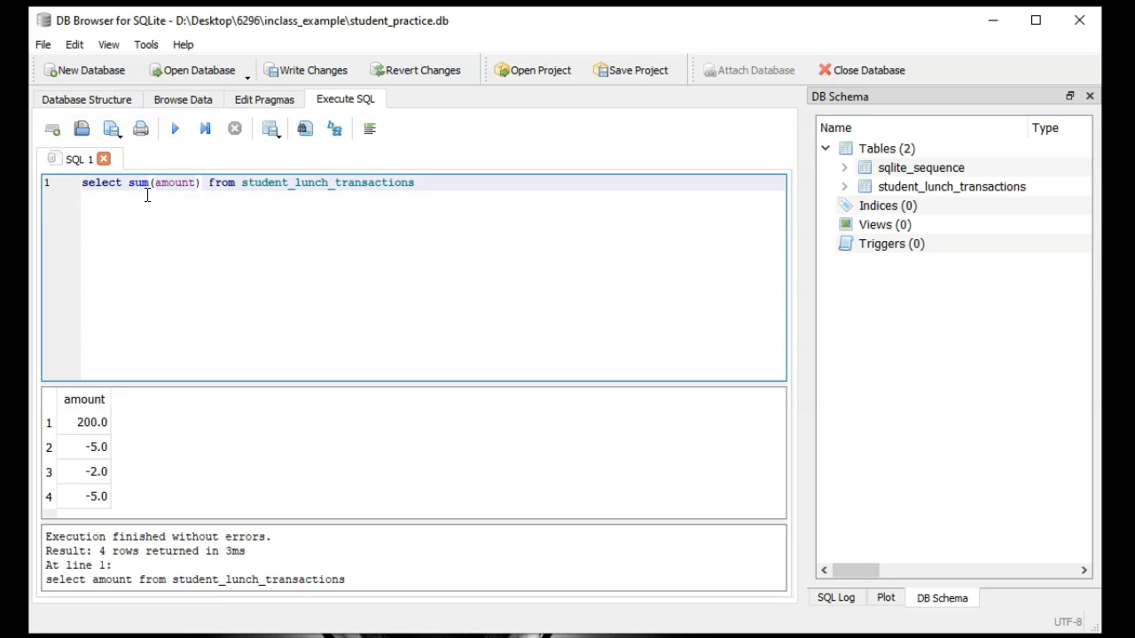
{"action": "left_click", "coordinate": [175, 128]}
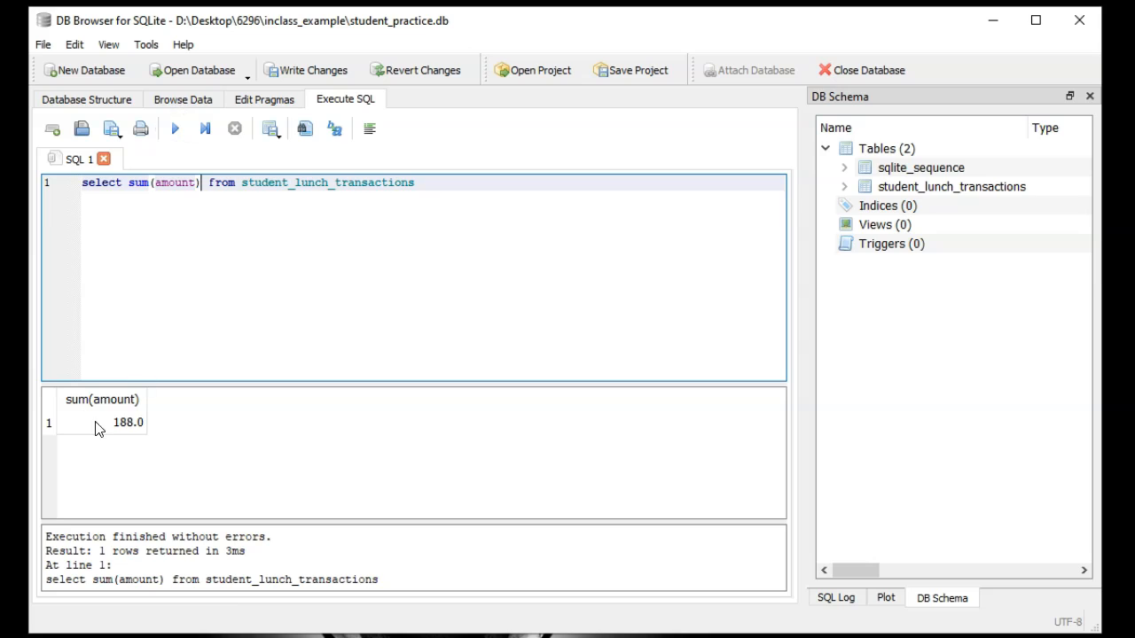
Give the sum(amount) column the alias "Current Amount" and run the query
{"action": "left_click", "coordinate": [203, 182]}
{"action": "type", "text": "as \"C"}
{"action": "key", "text": "BackSpace"}
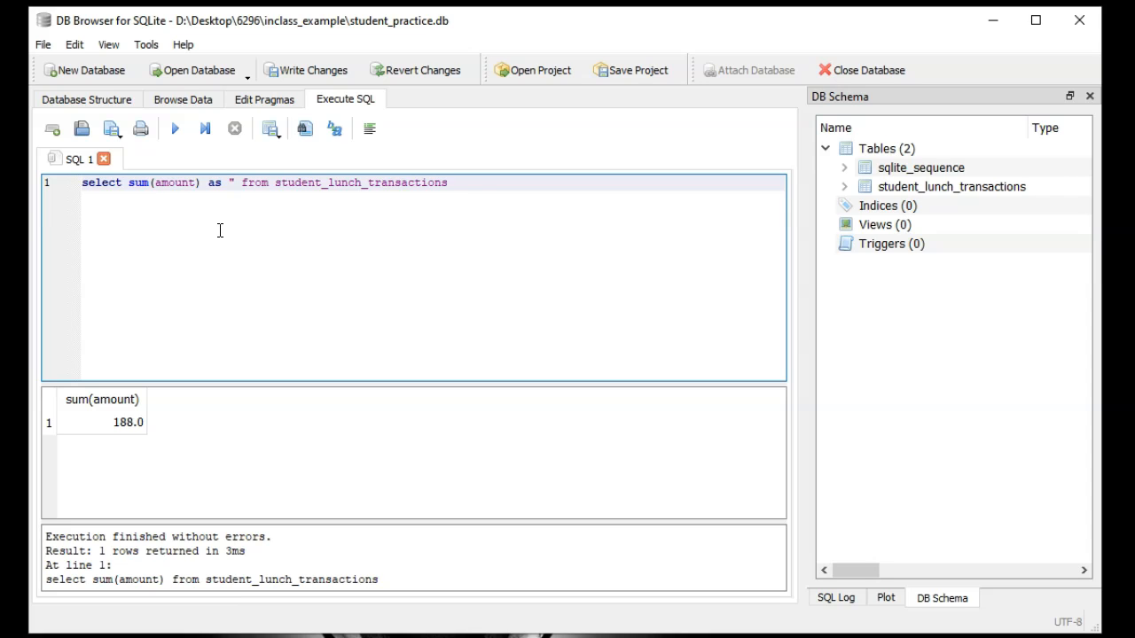
{"action": "type", "text": "Current Am"}
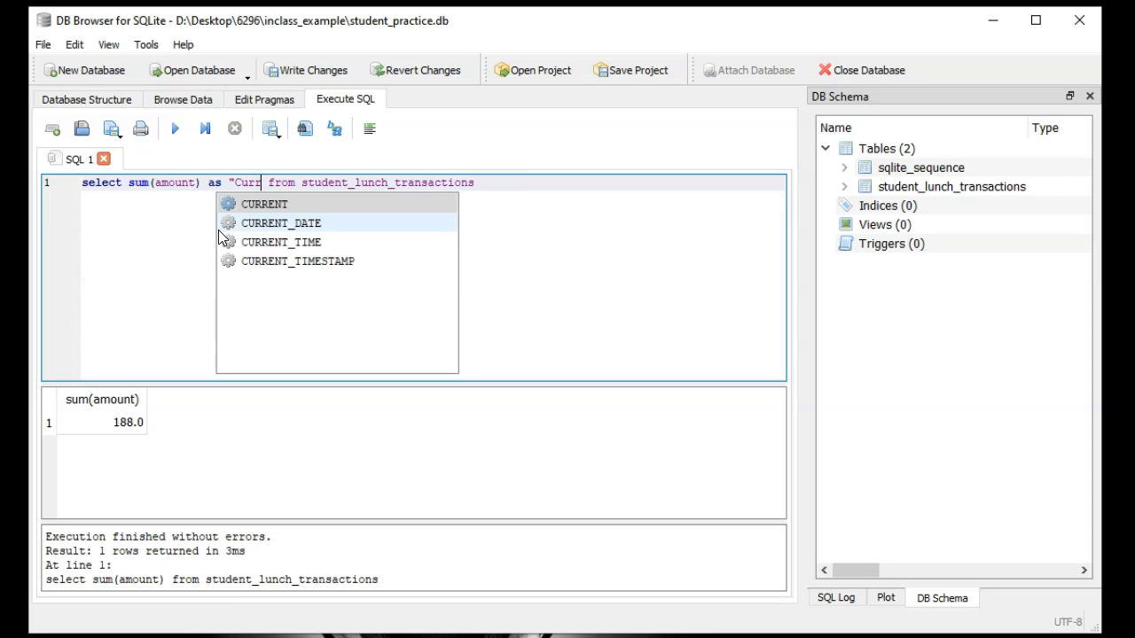
{"action": "type", "text": "\""}
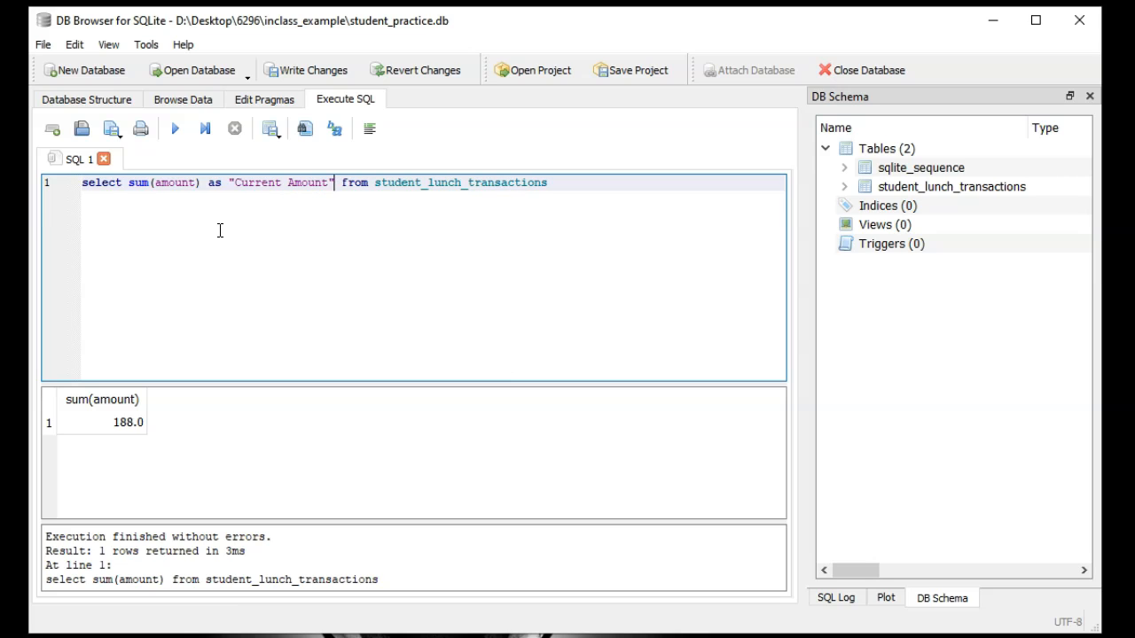
{"action": "left_click", "coordinate": [175, 128]}
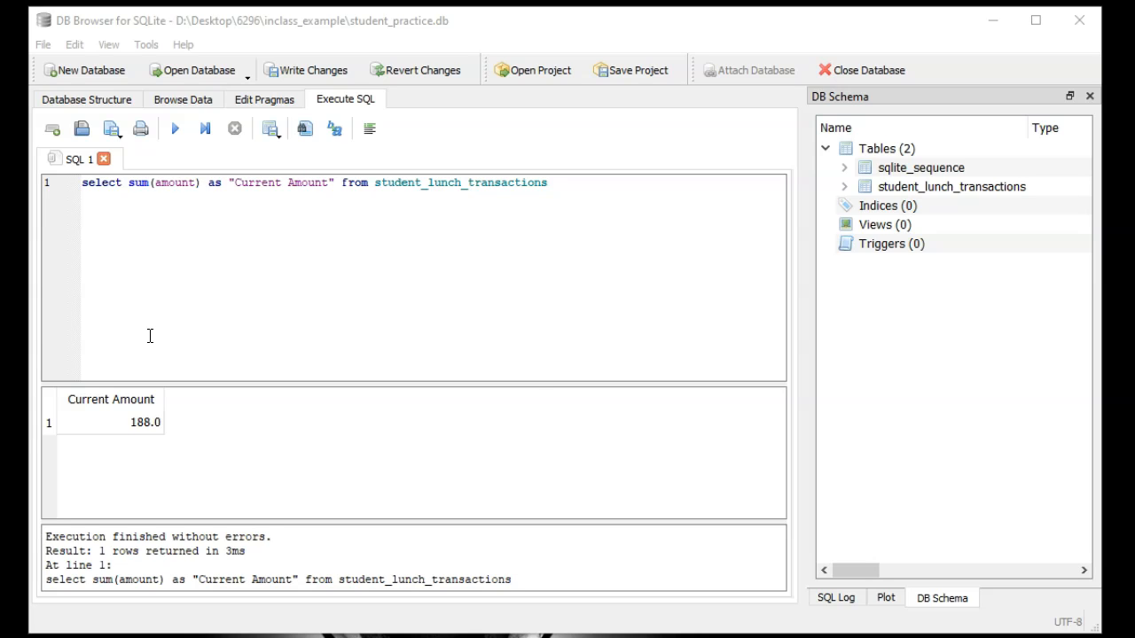
{"action": "left_click", "coordinate": [181, 292]}
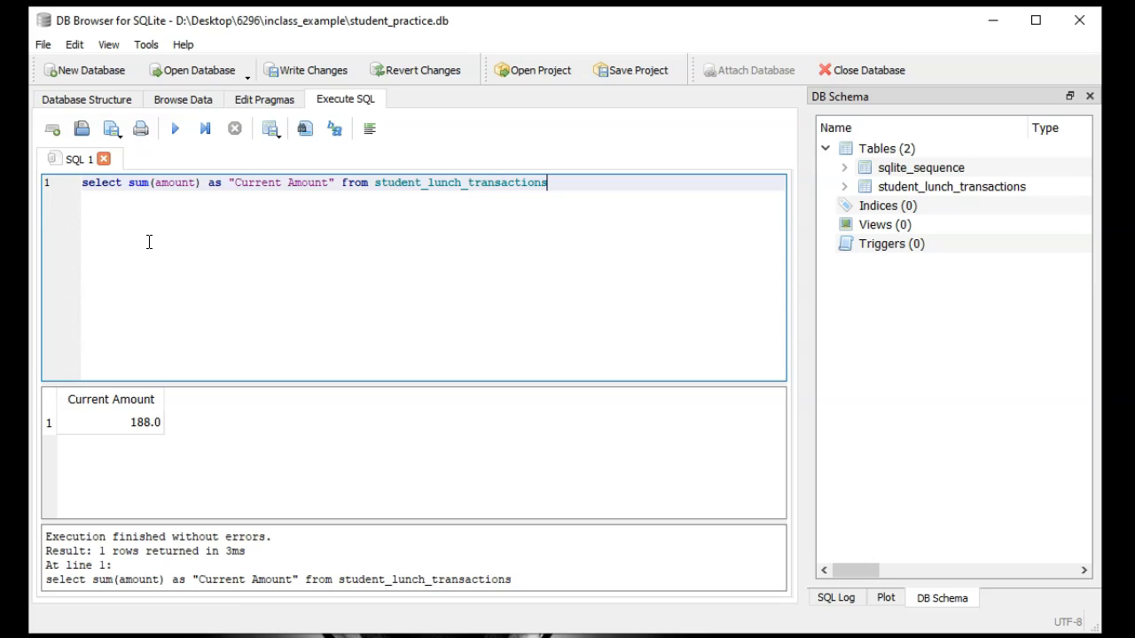
Review the table's records and replace the "Current Amount" alias in the query with "Cost"
{"action": "left_click", "coordinate": [179, 99]}
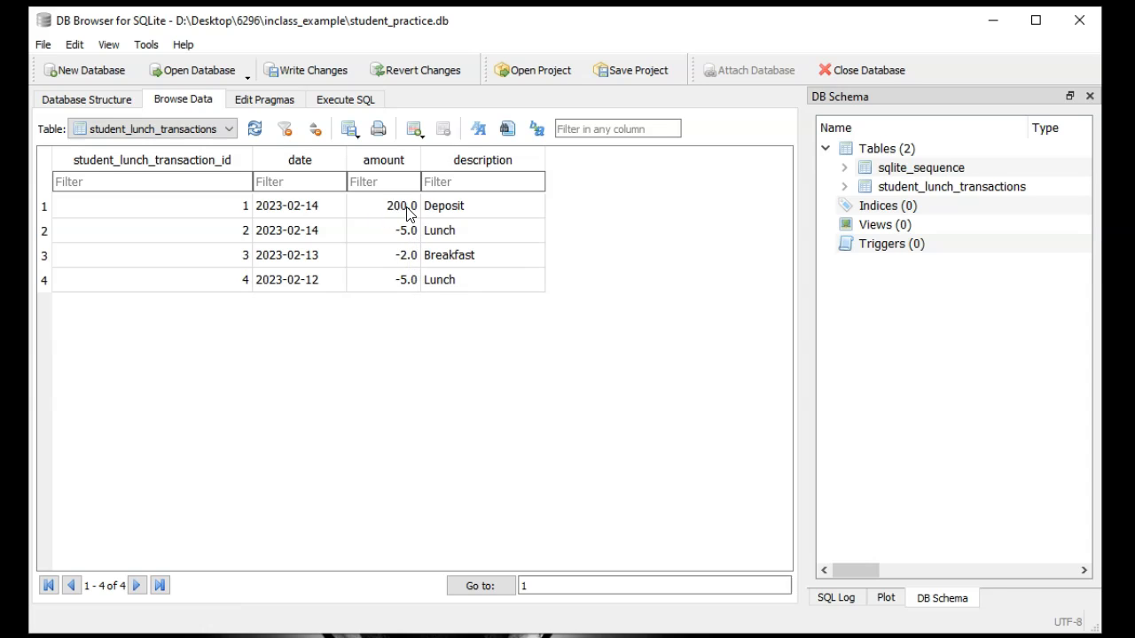
{"action": "left_click", "coordinate": [343, 99]}
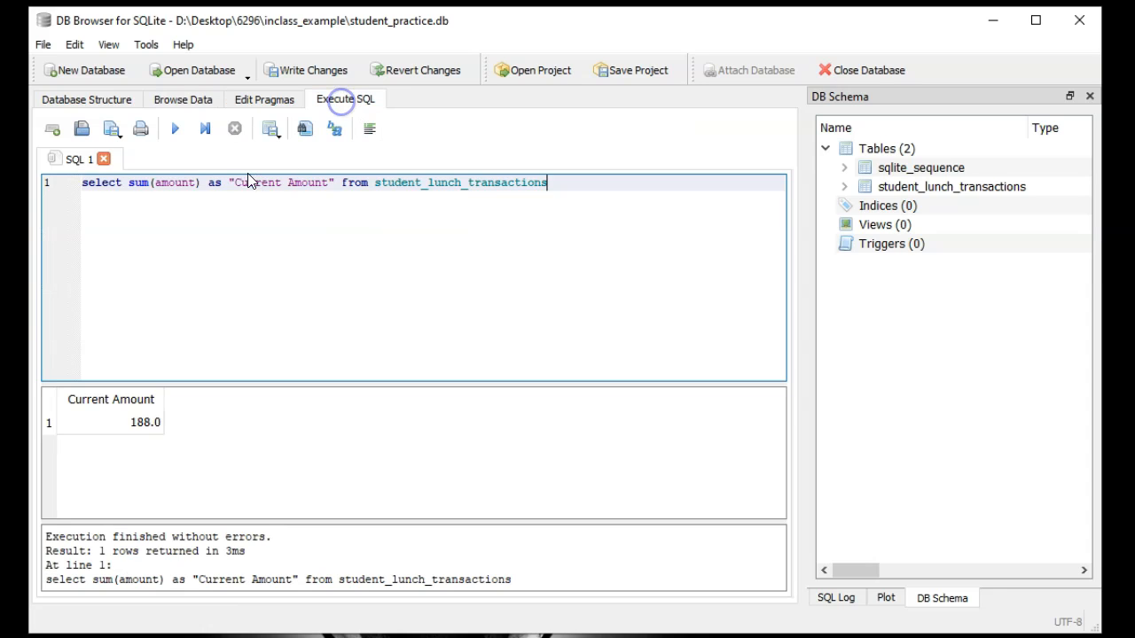
{"action": "double_click", "coordinate": [265, 183]}
{"action": "type", "text": "Cost"}
{"action": "key", "text": "Delete"}
{"action": "key", "text": "Delete"}
{"action": "key", "text": "Delete"}
{"action": "key", "text": "Delete"}
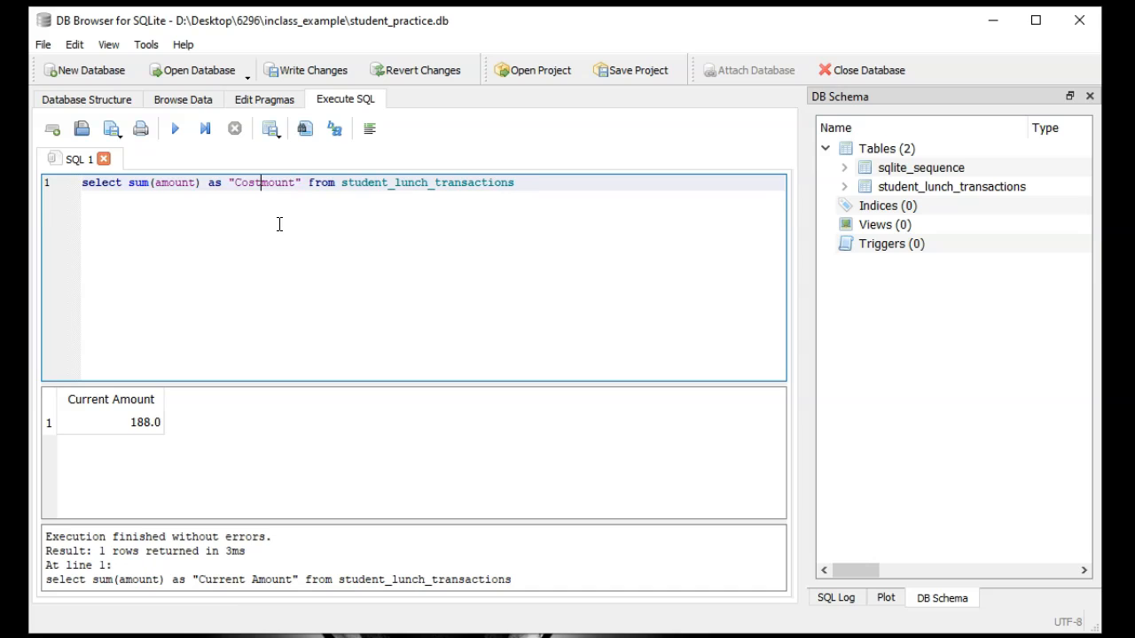
{"action": "key", "text": "Delete"}
{"action": "key", "text": "Delete"}
{"action": "key", "text": "Delete"}
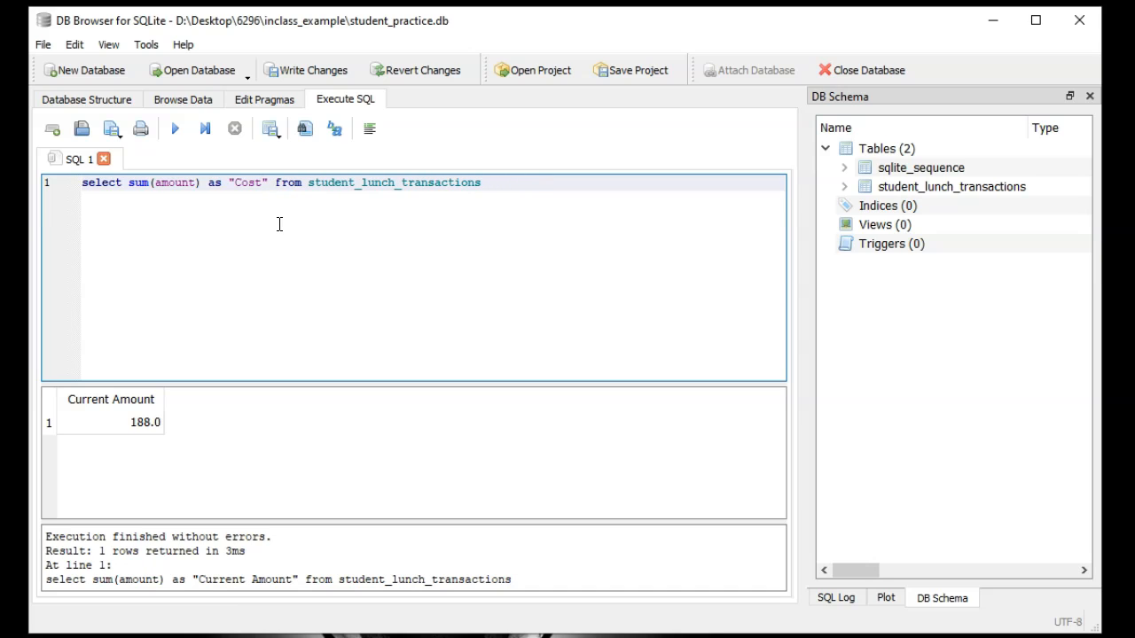
Add the condition where amount < 0 to the end of the query and run it
{"action": "type", "text": "where"}
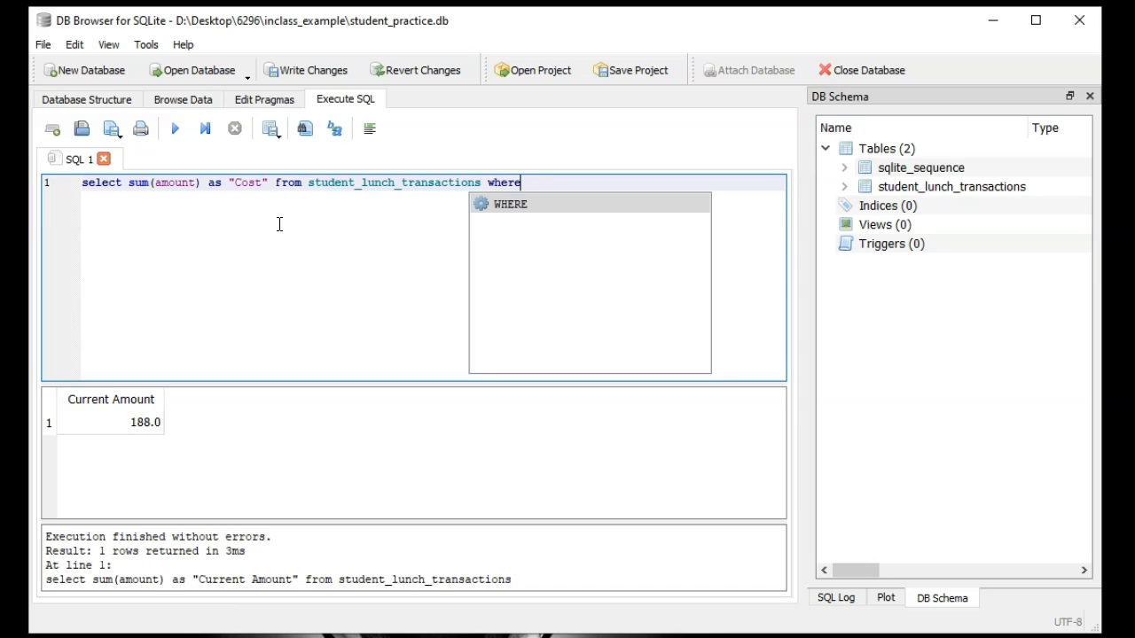
{"action": "type", "text": " amount "}
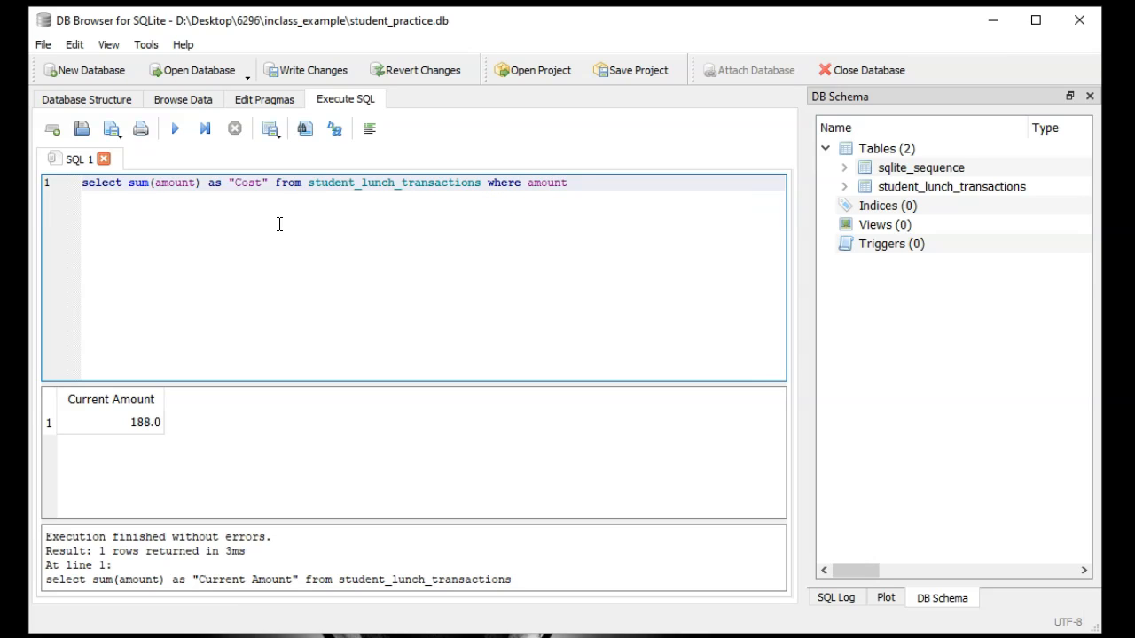
{"action": "type", "text": "< 0"}
{"action": "left_click", "coordinate": [177, 130]}
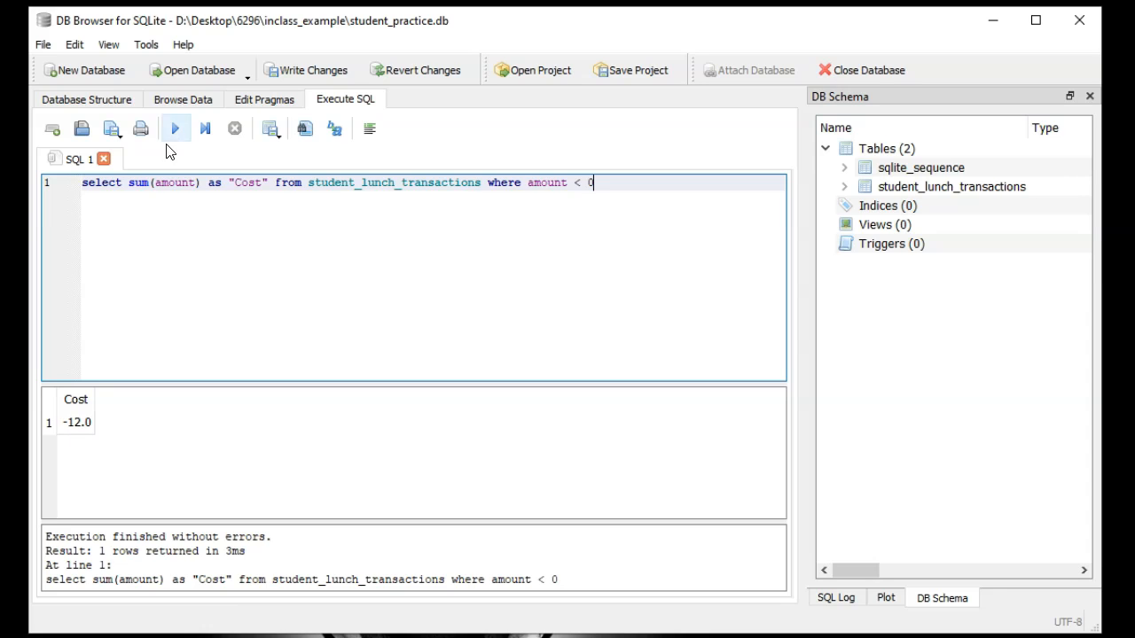
Check the records, change the query's alias to "Deposit" and its condition to amount > 0, and run it
{"action": "left_click", "coordinate": [183, 99]}
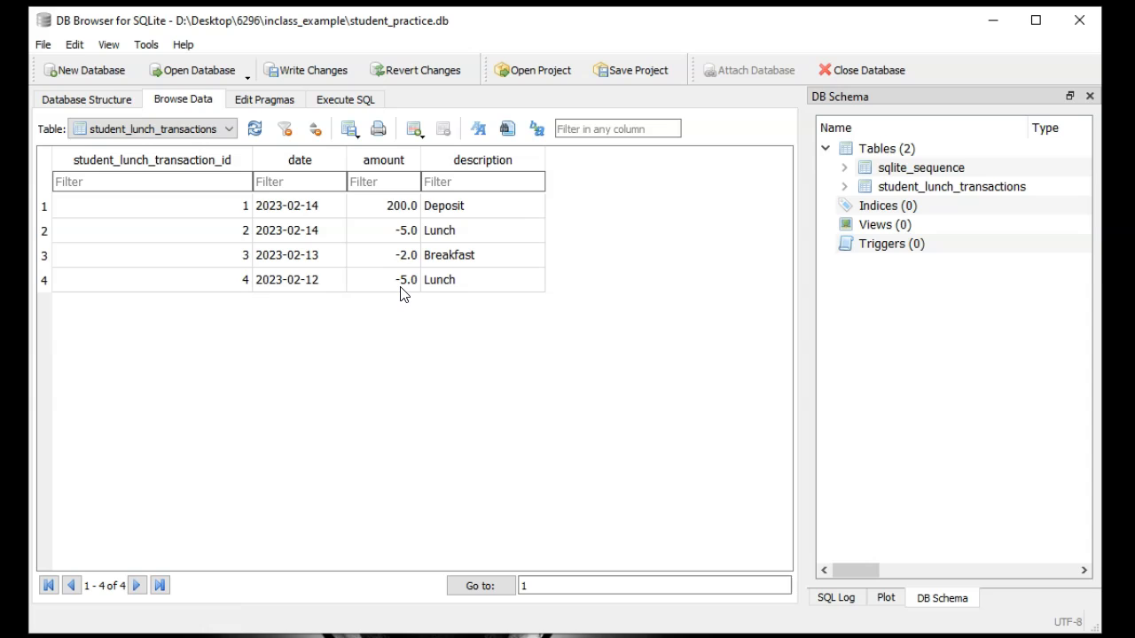
{"action": "left_click", "coordinate": [345, 98]}
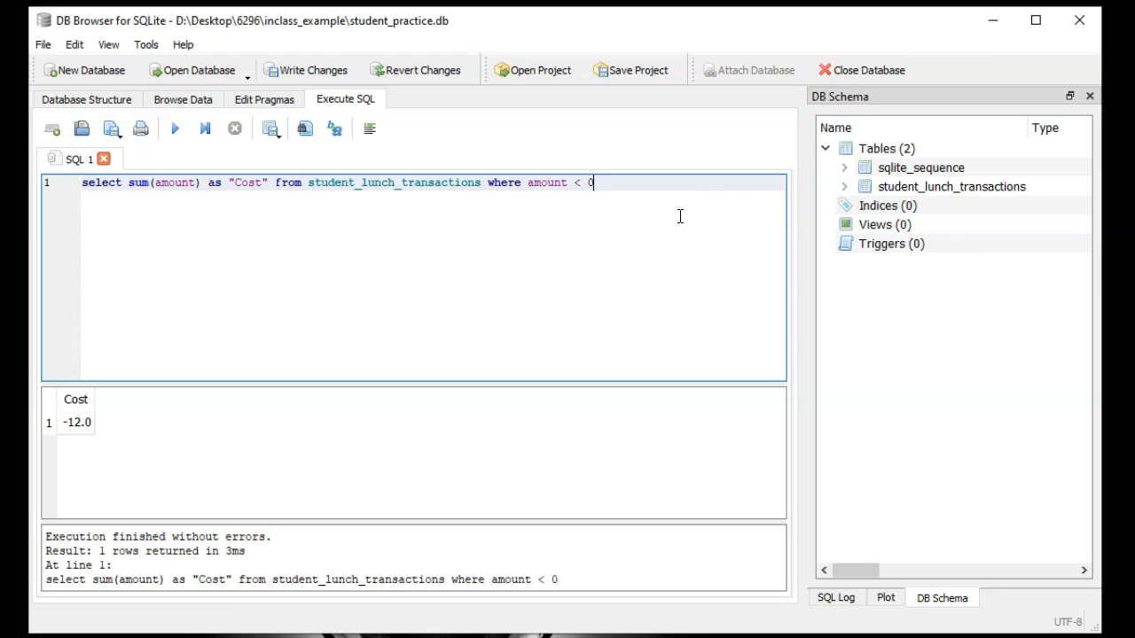
{"action": "double_click", "coordinate": [235, 186]}
{"action": "key", "text": "BackSpace"}
{"action": "type", "text": "Deposit"}
{"action": "double_click", "coordinate": [611, 183]}
{"action": "key", "text": "Left"}
{"action": "key", "text": "Left"}
{"action": "key", "text": "shift+Left"}
{"action": "type", "text": ">"}
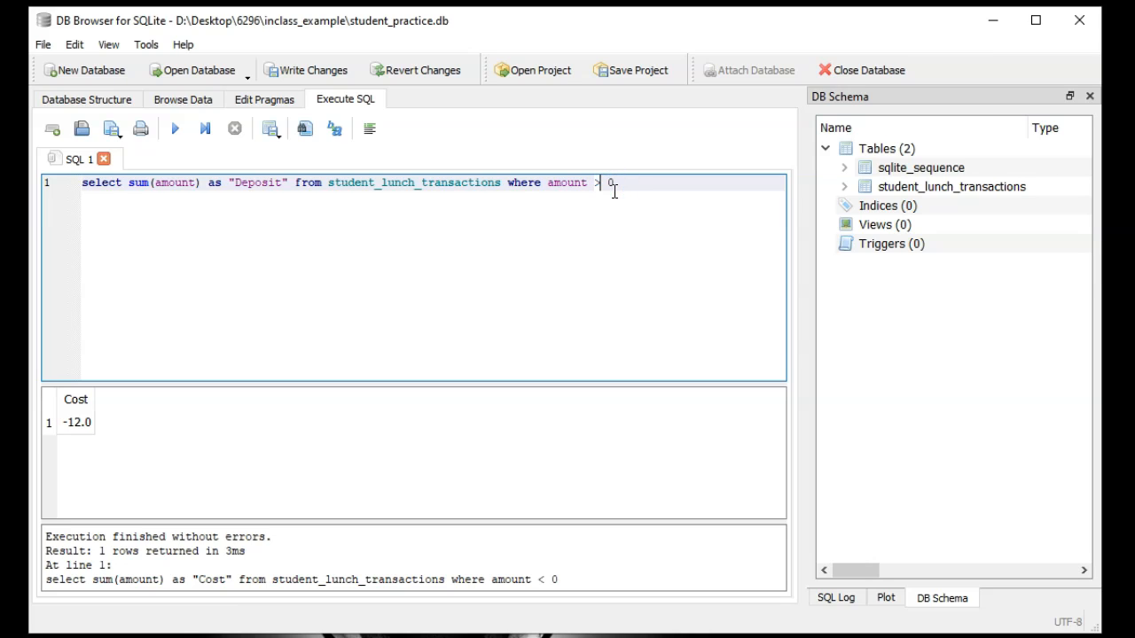
{"action": "left_click", "coordinate": [175, 129]}
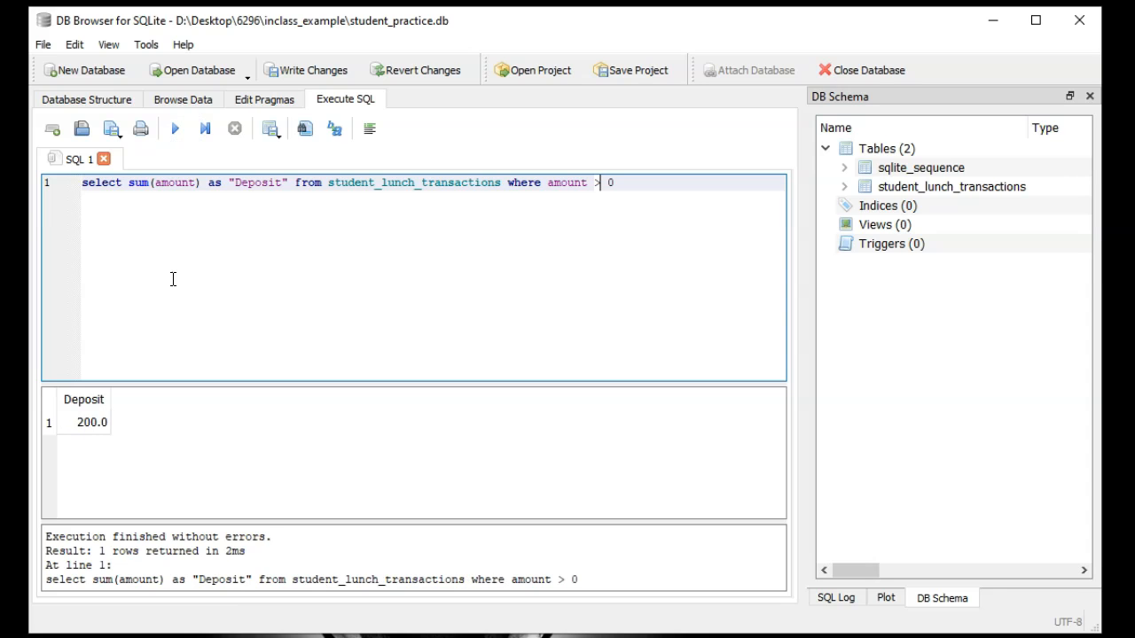
Compare the Deposit query's result and alias with the amounts in the student_lunch_transactions records
{"action": "left_click", "coordinate": [185, 100]}
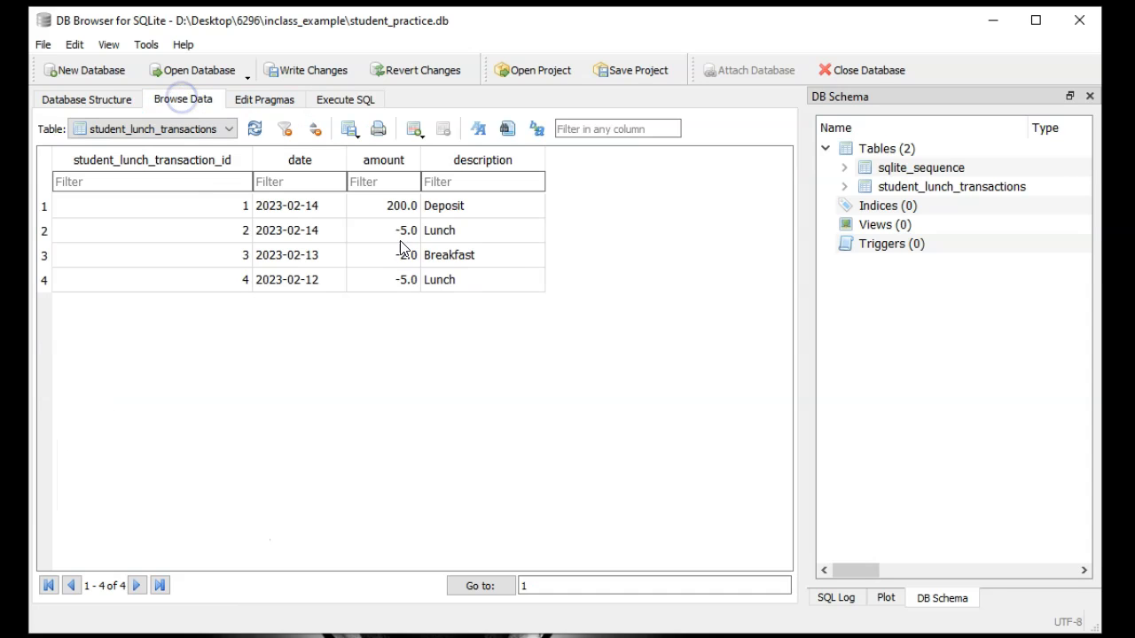
{"action": "left_click", "coordinate": [350, 100]}
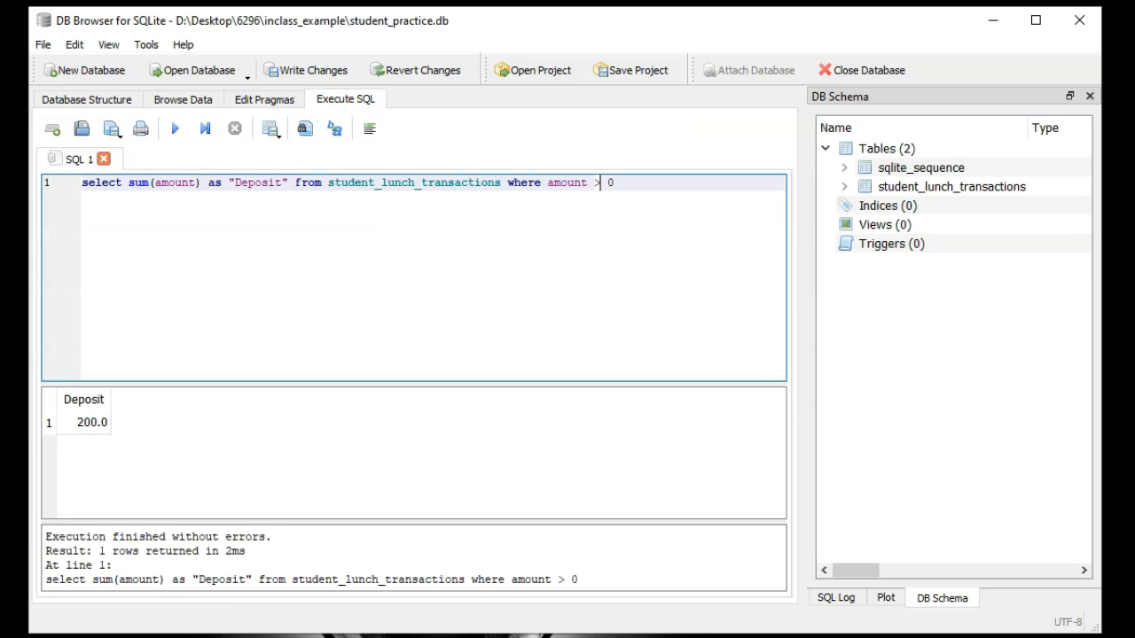
{"action": "double_click", "coordinate": [271, 184]}
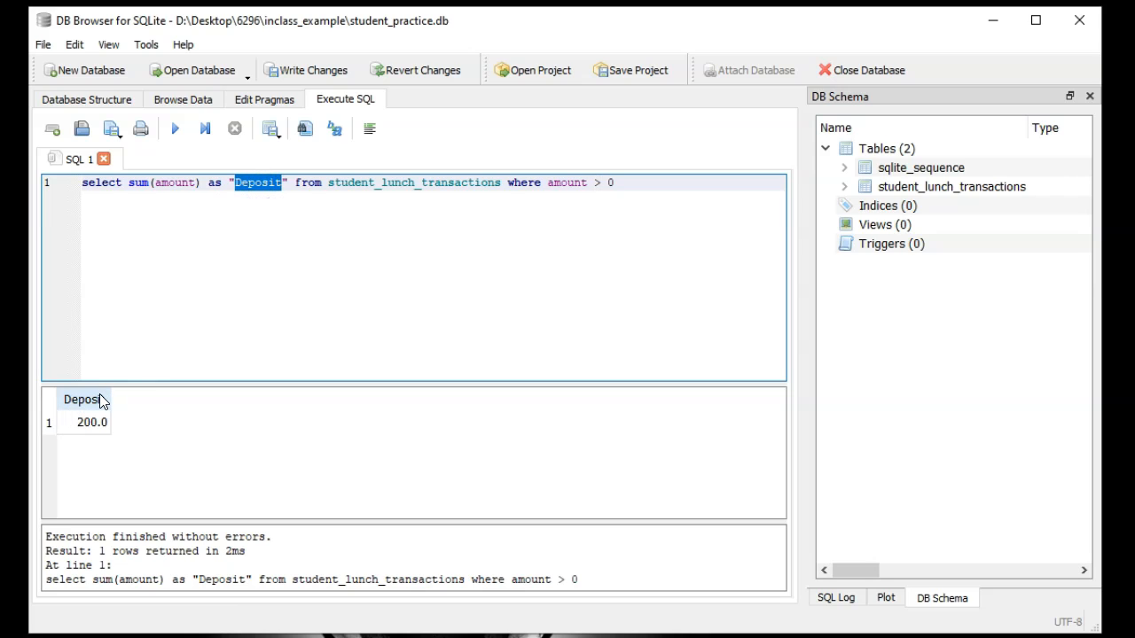
{"action": "left_click", "coordinate": [182, 105]}
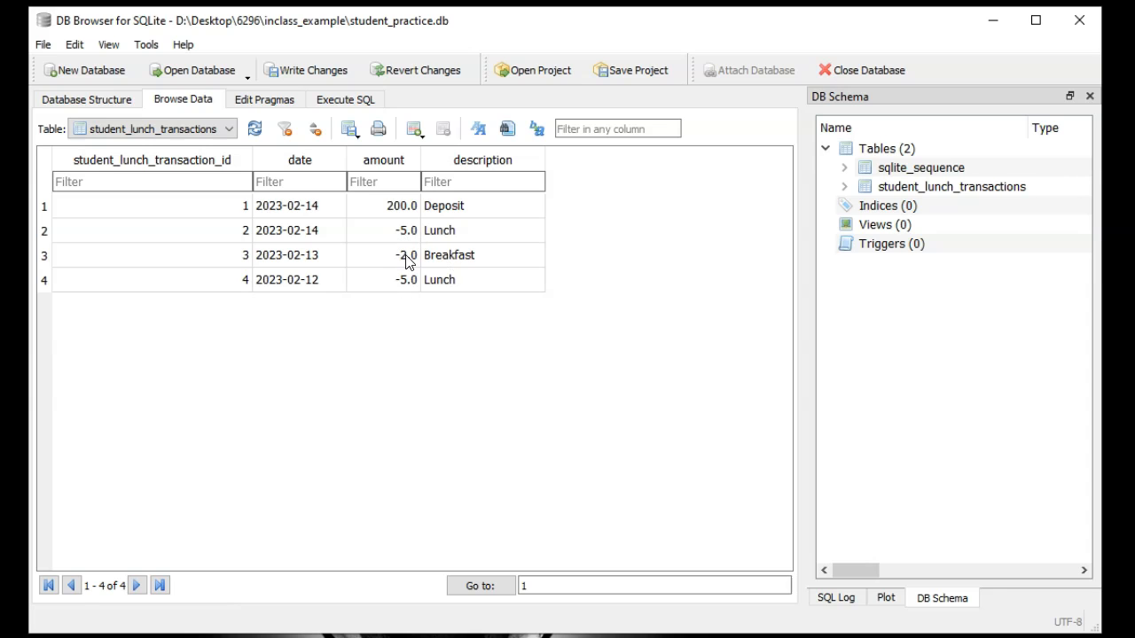
{"action": "left_click", "coordinate": [338, 100]}
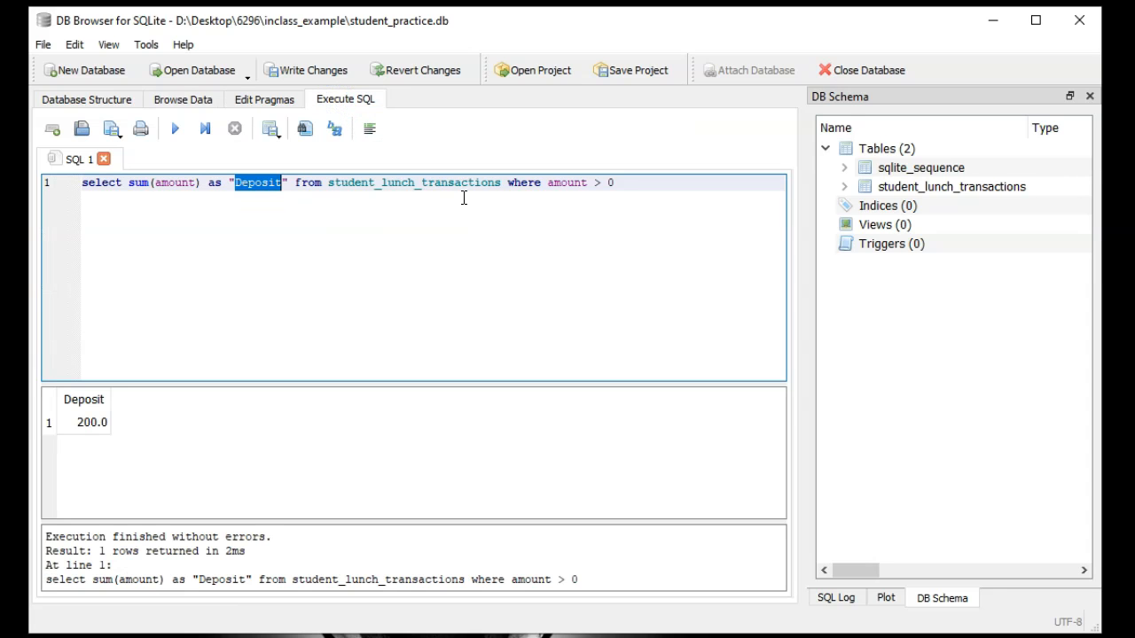
Remove the sum() function from the query so it selects the plain amount column
{"action": "left_click", "coordinate": [159, 183]}
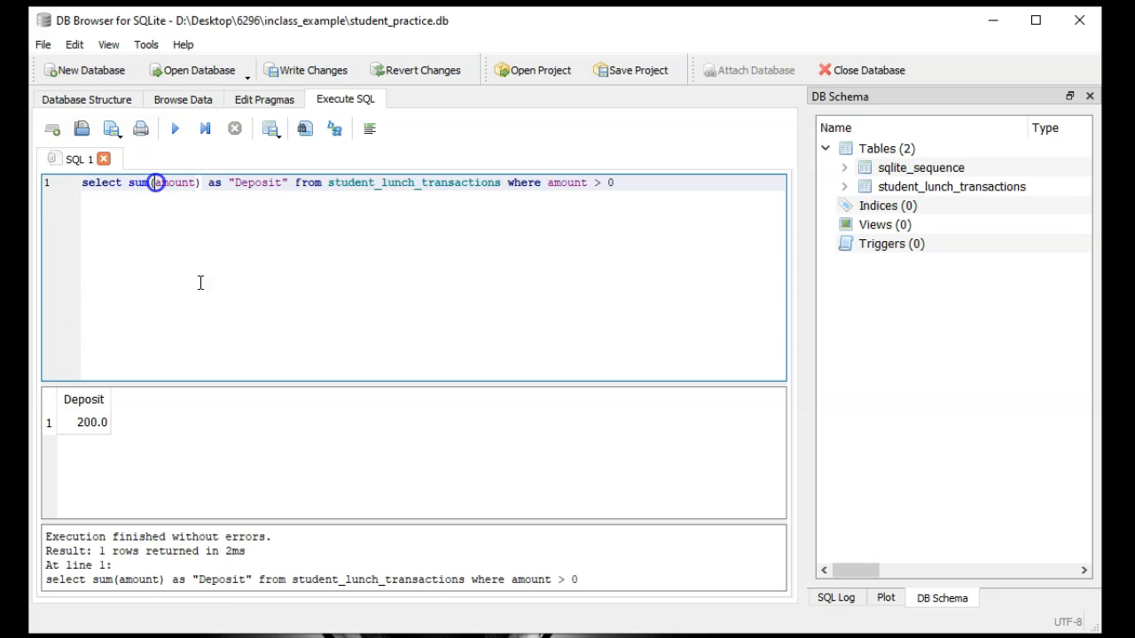
{"action": "key", "text": "BackSpace"}
{"action": "key", "text": "BackSpace"}
{"action": "key", "text": "BackSpace"}
{"action": "key", "text": "BackSpace"}
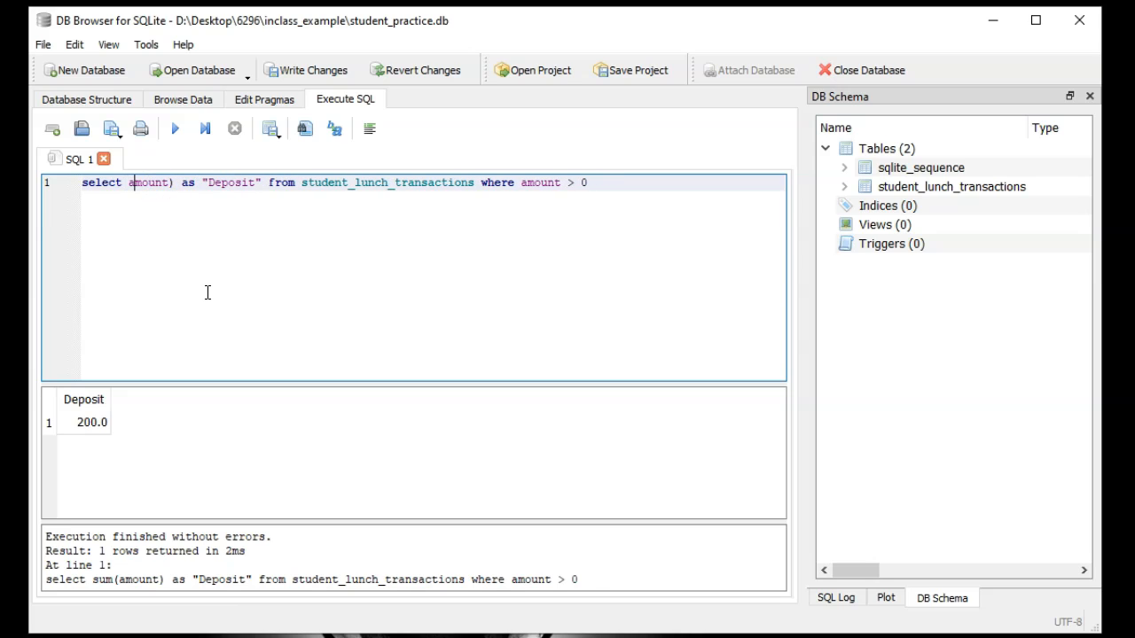
{"action": "key", "text": "Right"}
{"action": "key", "text": "Delete"}
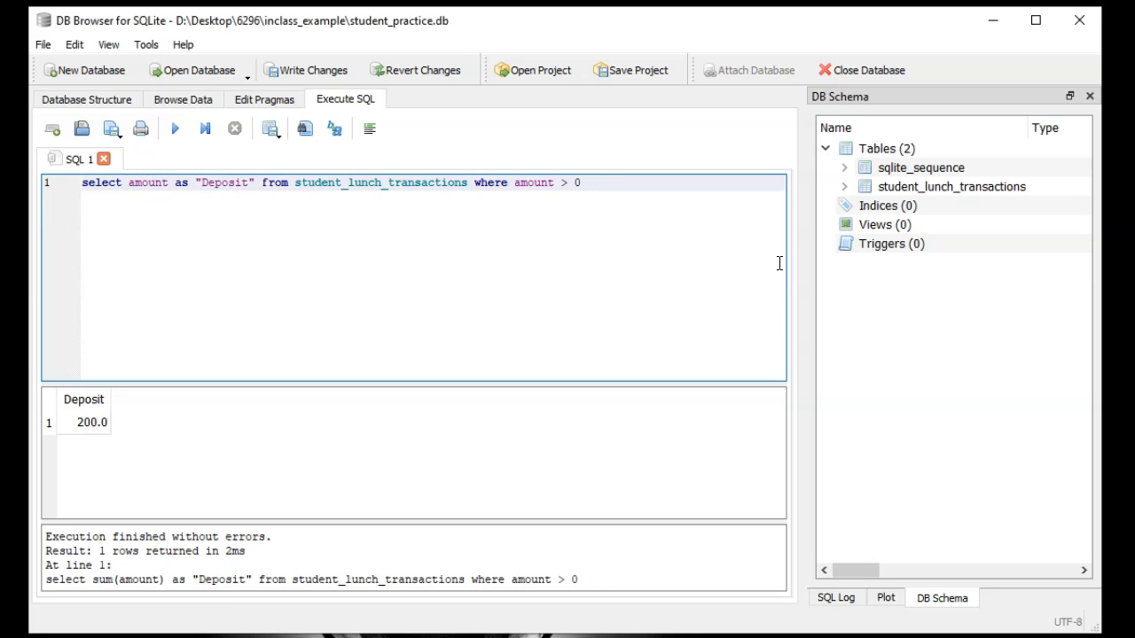
Replace the query's amount condition with description = "Lunch"
{"action": "left_click_drag", "start_coordinate": [512, 186], "coordinate": [582, 183]}
{"action": "type", "text": "des"}
{"action": "key", "text": "Down"}
{"action": "key", "text": "Return"}
{"action": "type", "text": "= \"Lunch"}
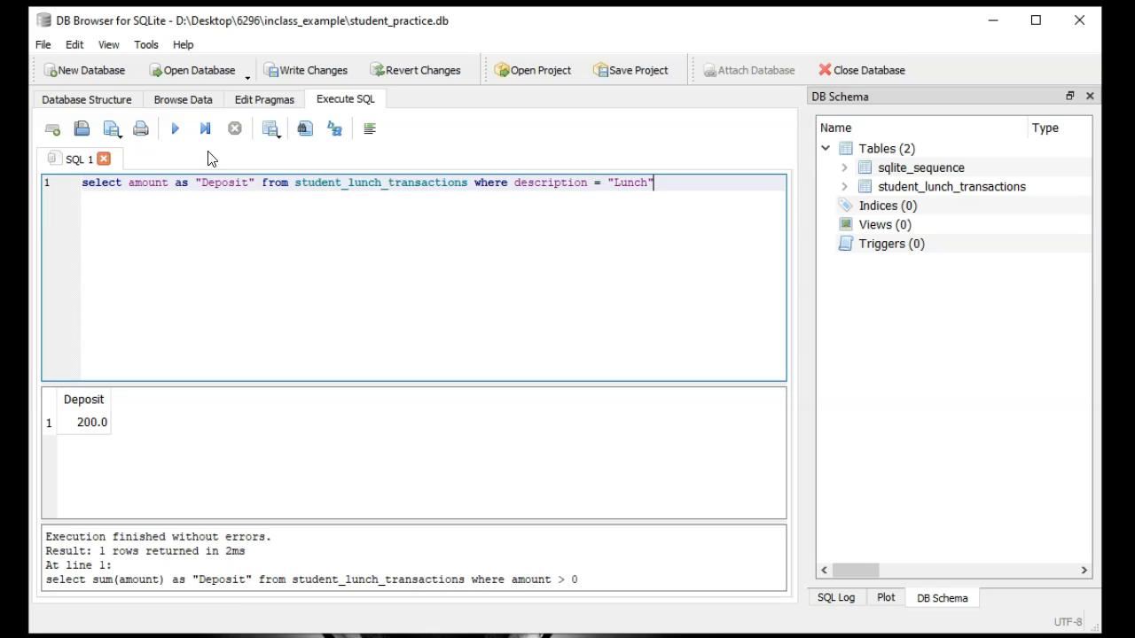
Run the Lunch query, add the description column before amount in the select list, and run it again
{"action": "left_click", "coordinate": [176, 130]}
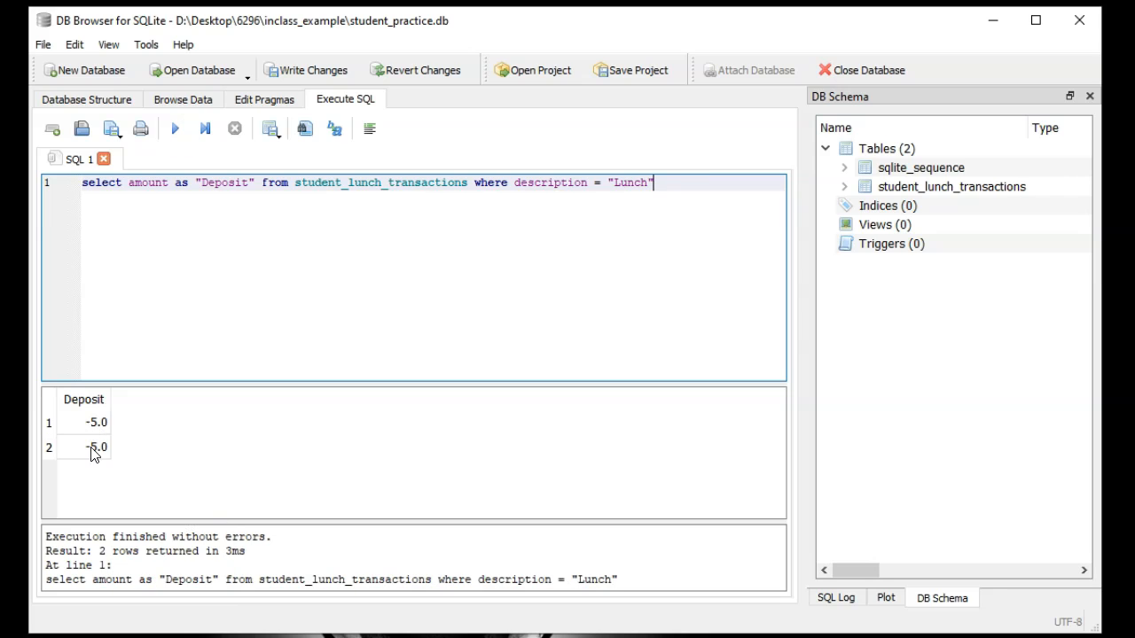
{"action": "left_click", "coordinate": [133, 184]}
{"action": "type", "text": "desc"}
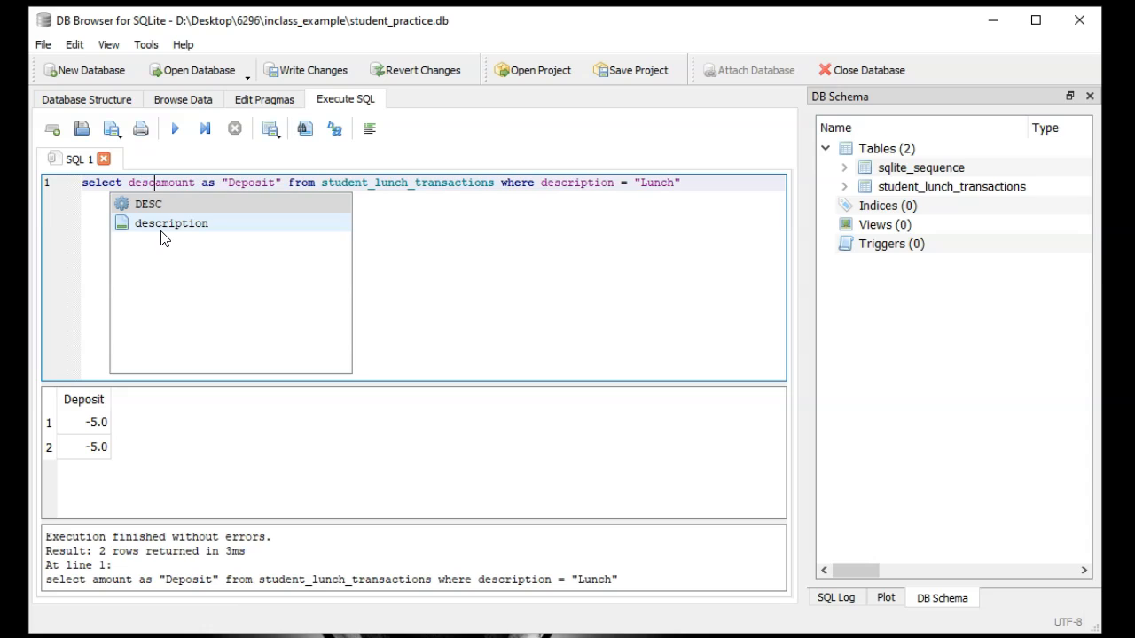
{"action": "double_click", "coordinate": [162, 225]}
{"action": "type", "text": ","}
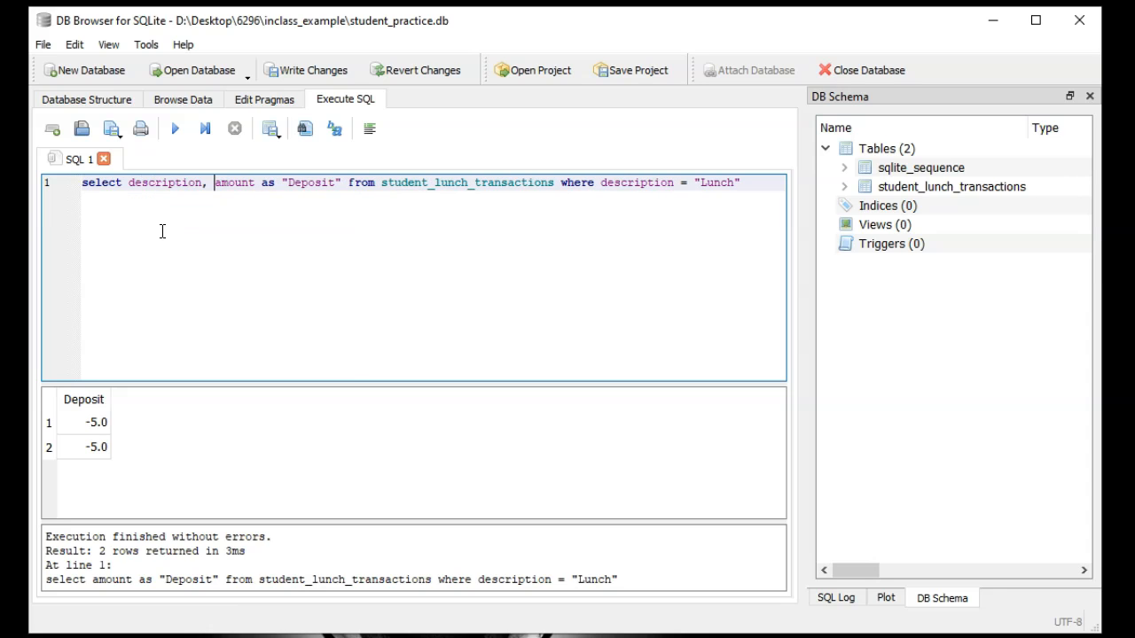
{"action": "left_click", "coordinate": [175, 128]}
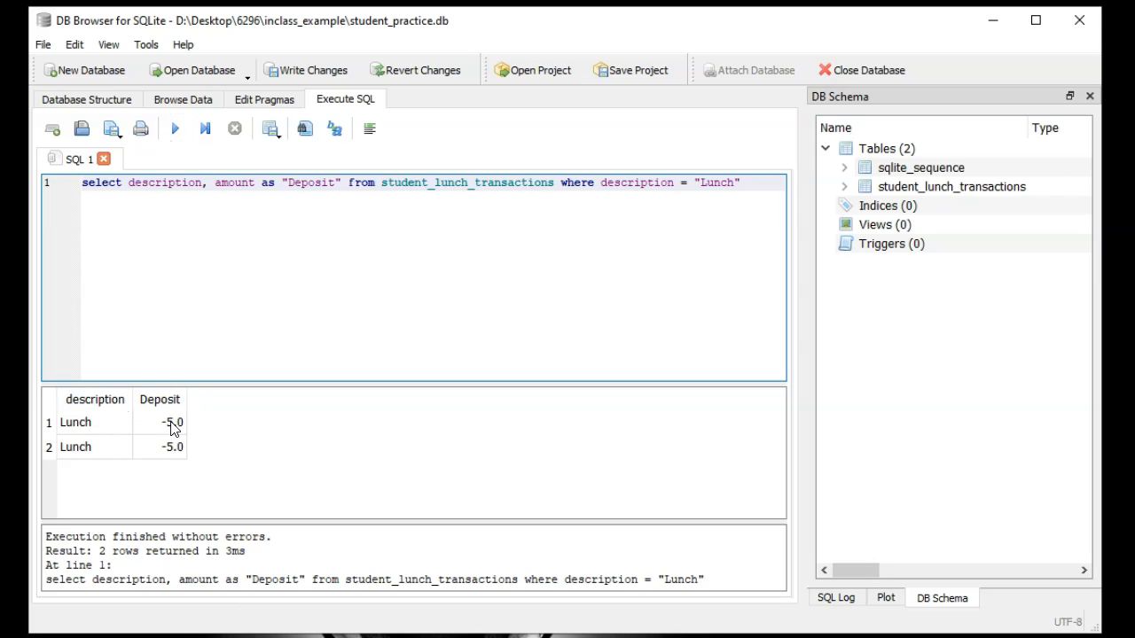
Remove the as "Deposit" alias from the amount column and run the query
{"action": "left_click", "coordinate": [264, 183]}
{"action": "left_click_drag", "start_coordinate": [264, 183], "coordinate": [346, 183]}
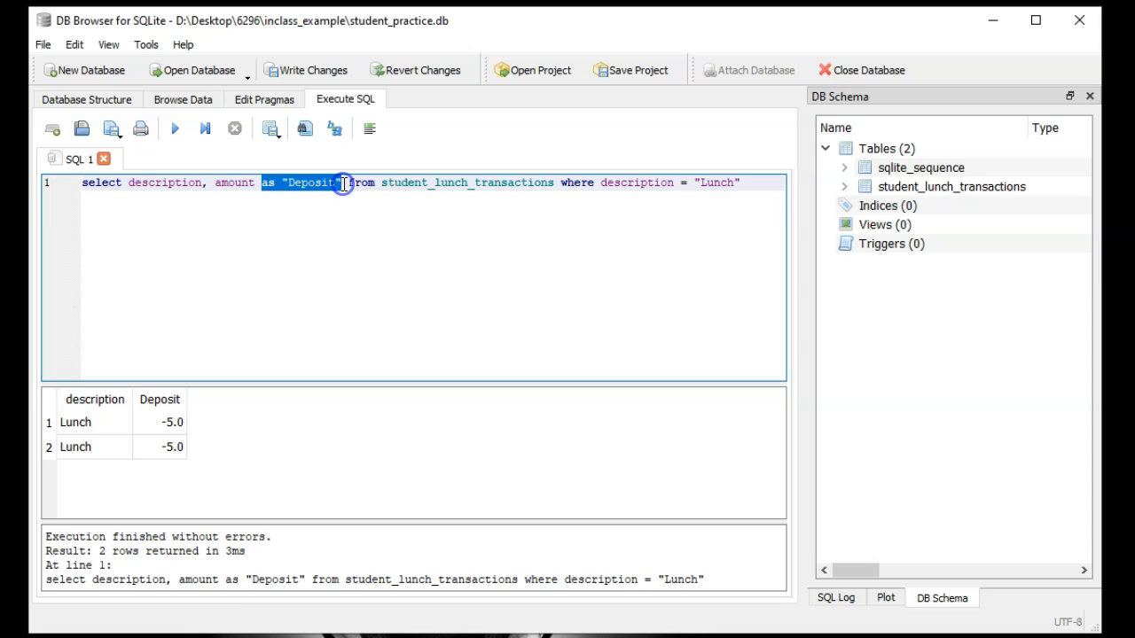
{"action": "key", "text": "BackSpace"}
{"action": "key", "text": "BackSpace"}
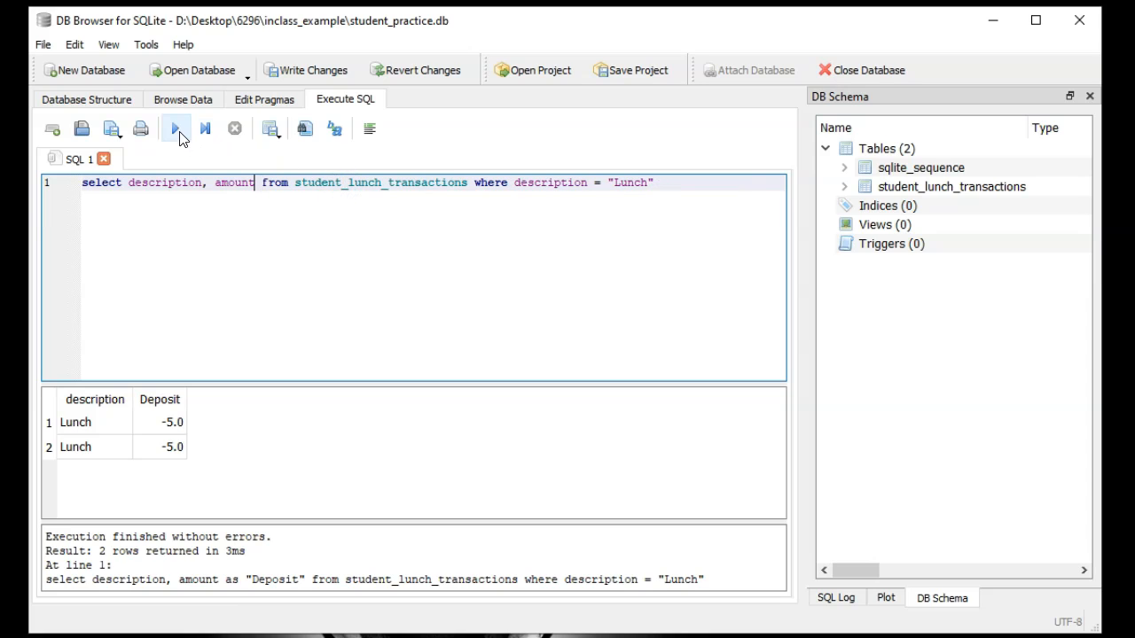
{"action": "left_click", "coordinate": [175, 128]}
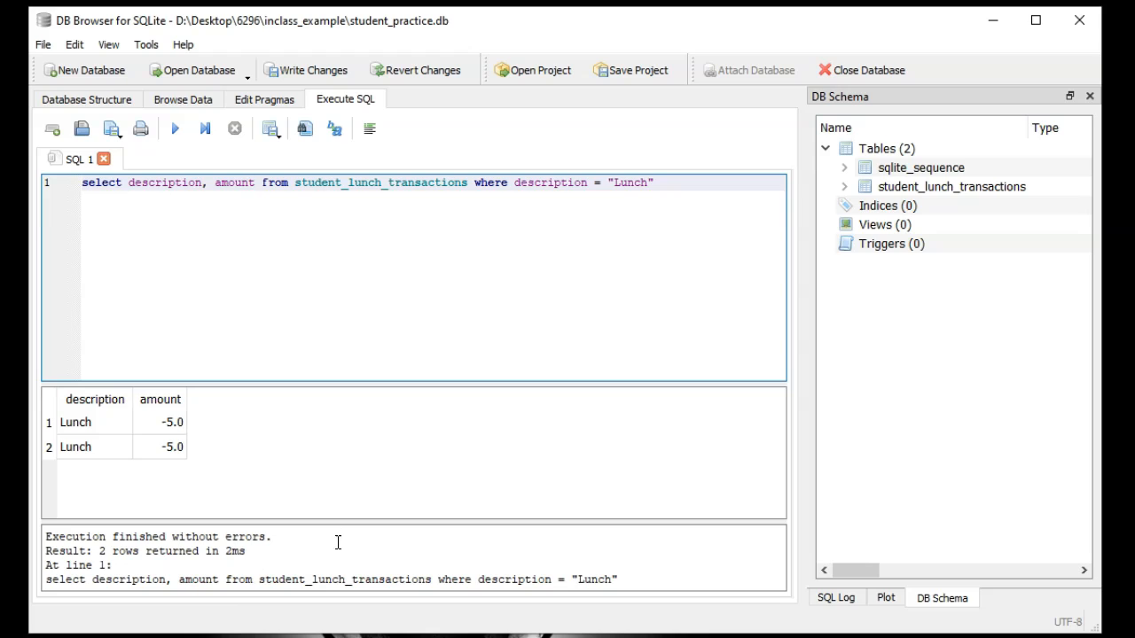
Try the LIKE operator in the "Lunch" condition, run the query, and restore the = operator
{"action": "double_click", "coordinate": [597, 182]}
{"action": "type", "text": "LIKE"}
{"action": "left_click", "coordinate": [352, 277]}
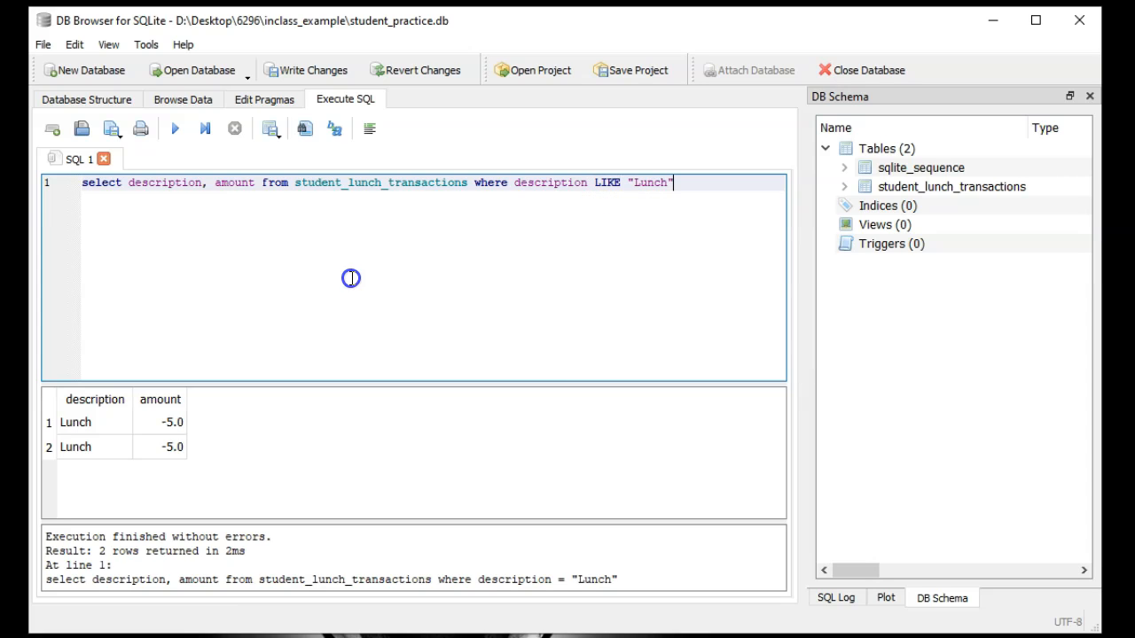
{"action": "left_click", "coordinate": [176, 130]}
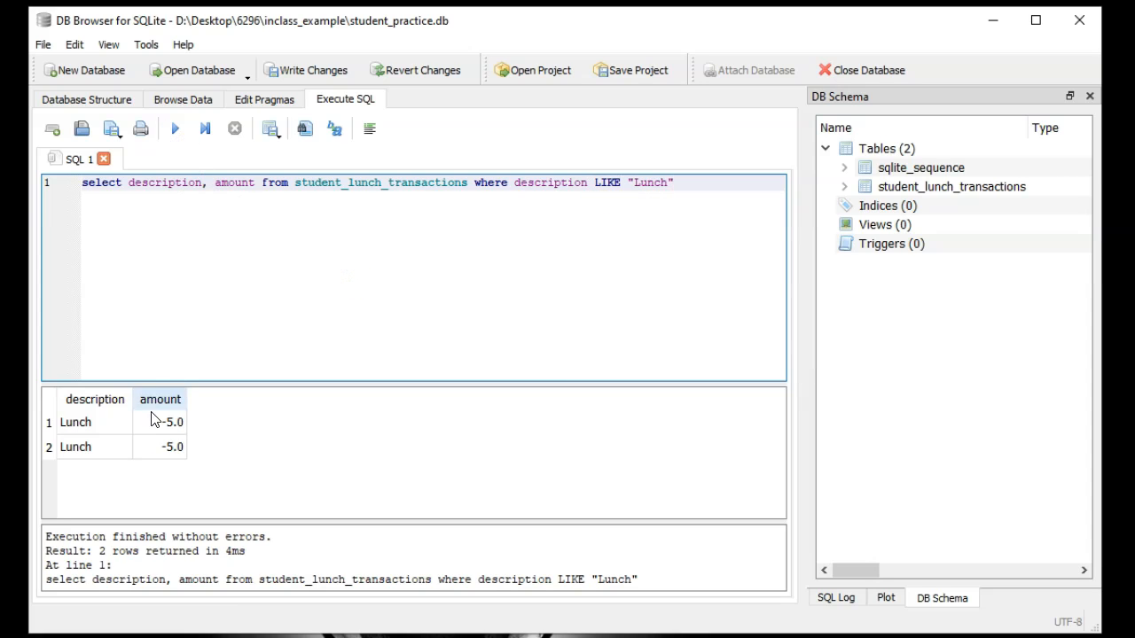
{"action": "left_click", "coordinate": [171, 129]}
{"action": "double_click", "coordinate": [607, 183]}
{"action": "type", "text": "="}
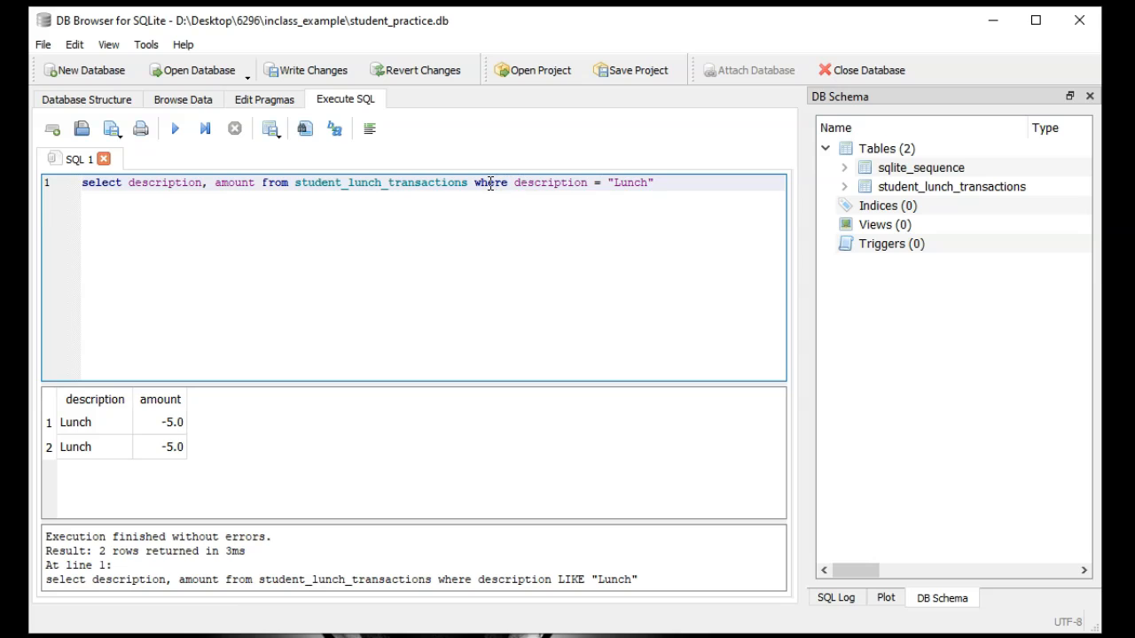
Replace the query's where condition with group by description and run it
{"action": "left_click_drag", "start_coordinate": [478, 183], "coordinate": [653, 183]}
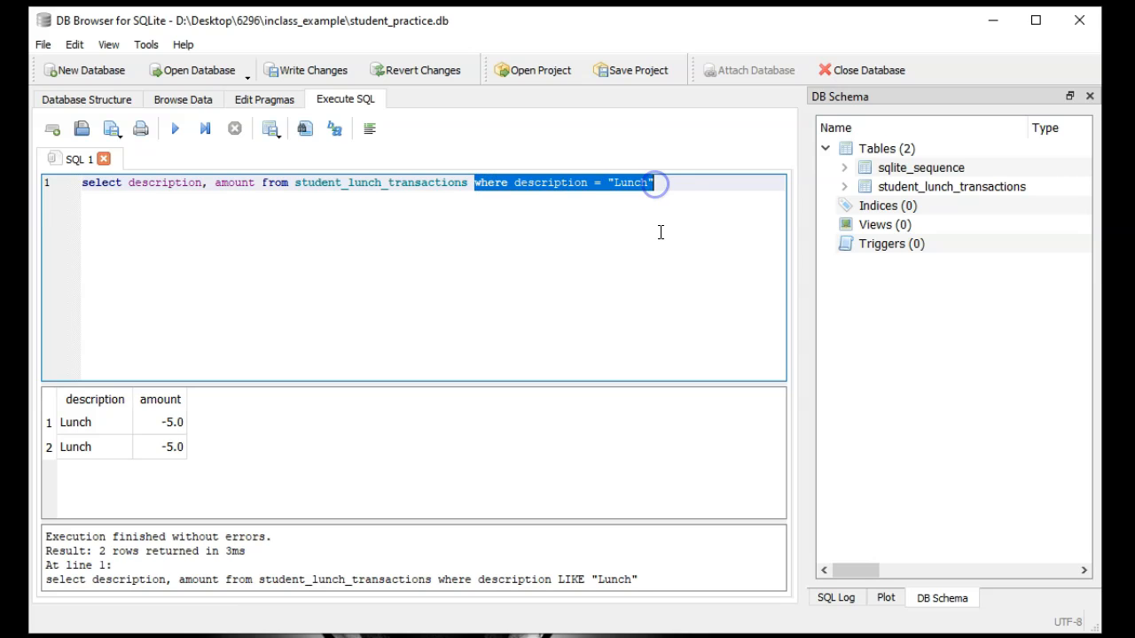
{"action": "type", "text": "group by "}
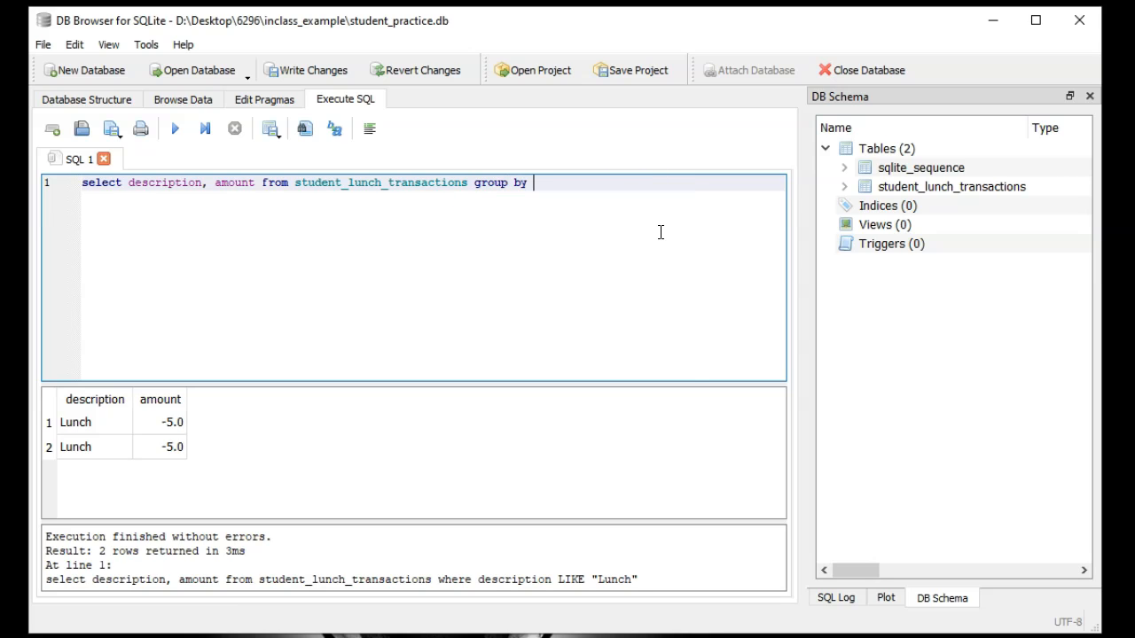
{"action": "type", "text": "desc"}
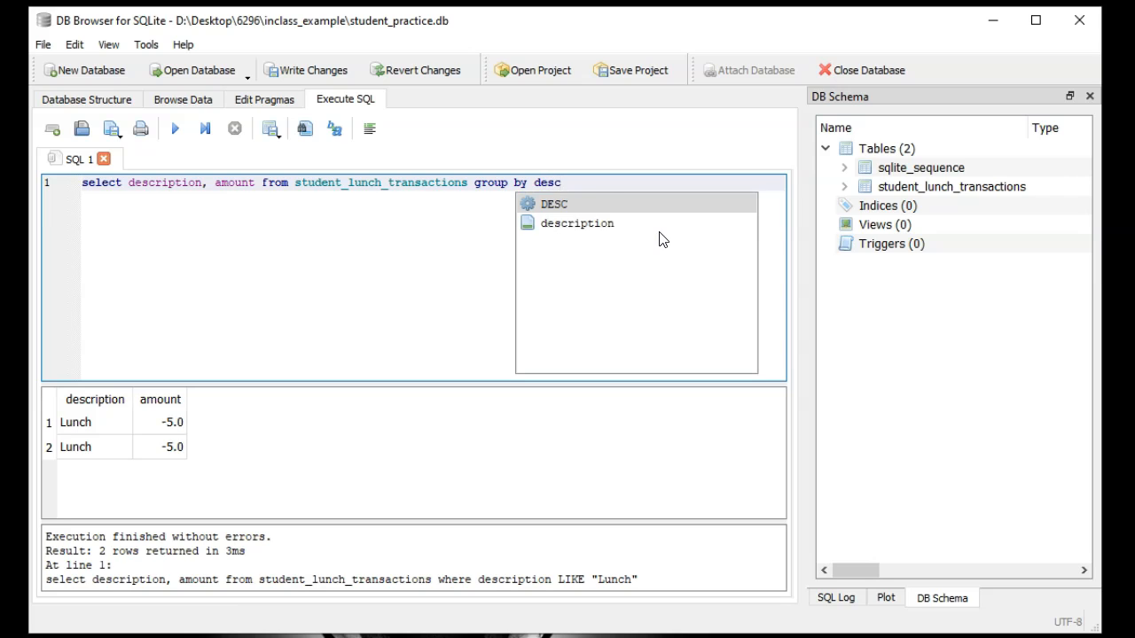
{"action": "key", "text": "Return"}
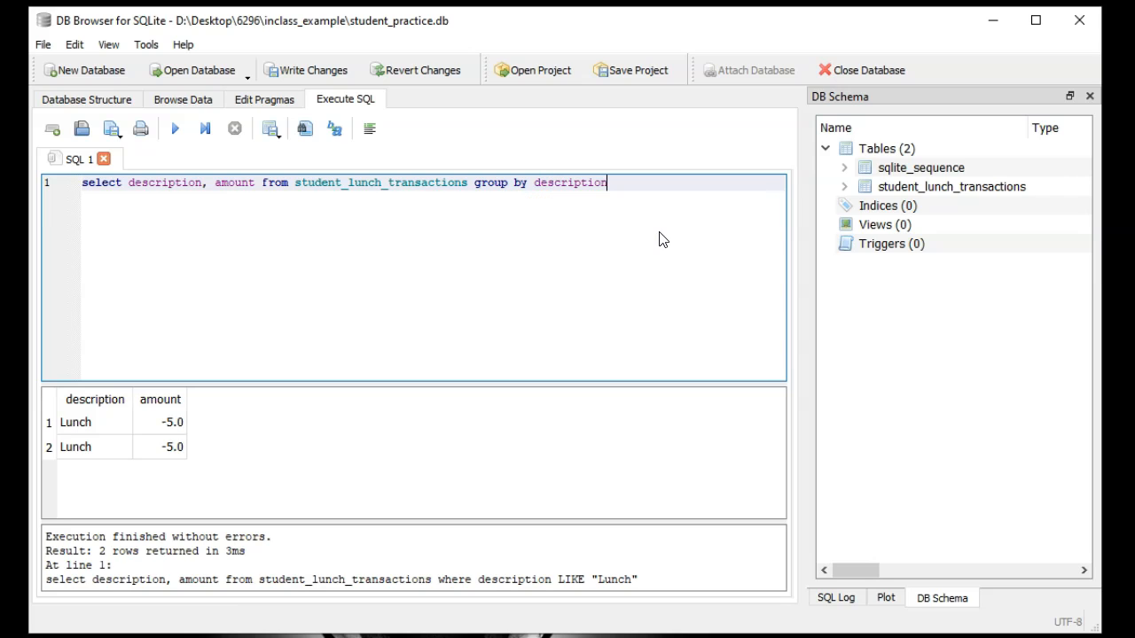
{"action": "left_click", "coordinate": [178, 131]}
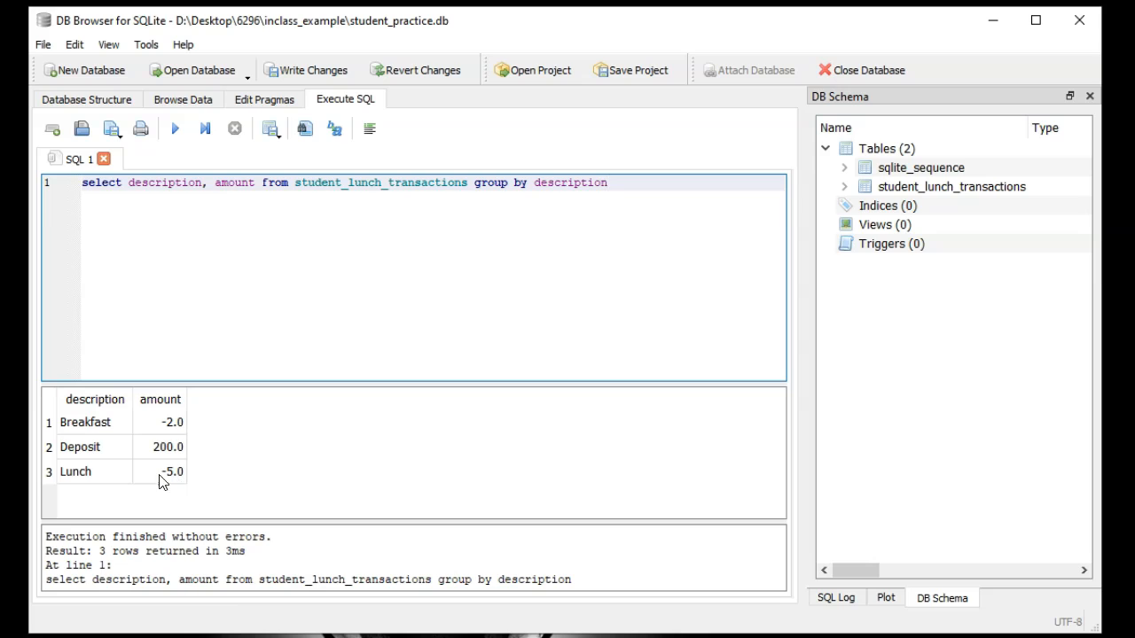
Change the selected amount to sum(amount) as "Total" in the grouped query and run it
{"action": "left_click", "coordinate": [214, 182]}
{"action": "type", "text": "sum(amount"}
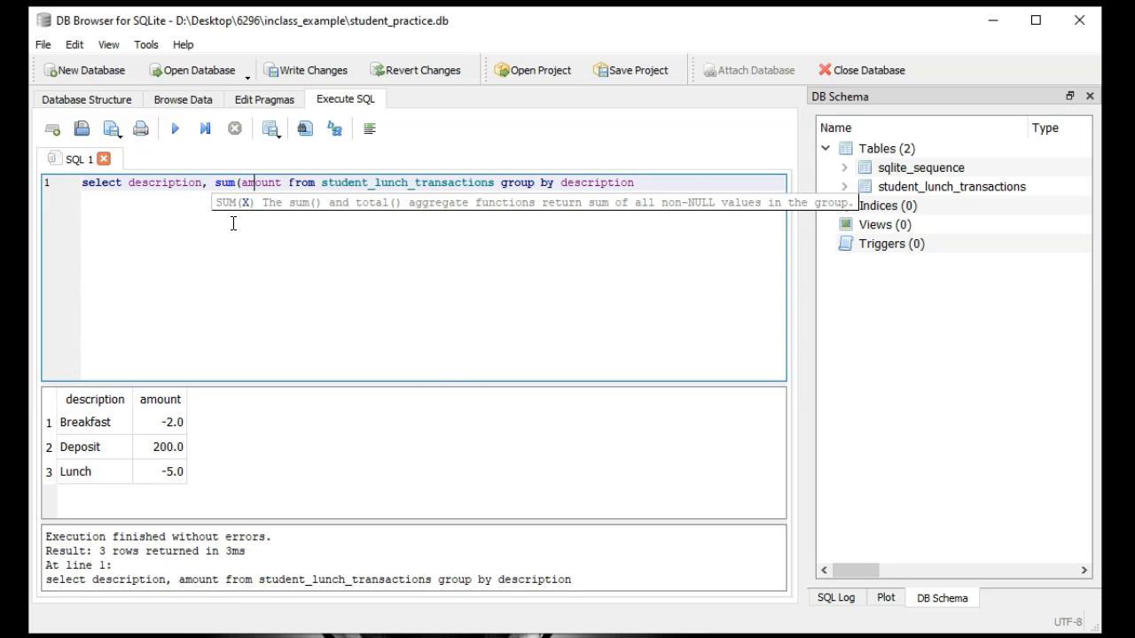
{"action": "type", "text": ") as \"T"}
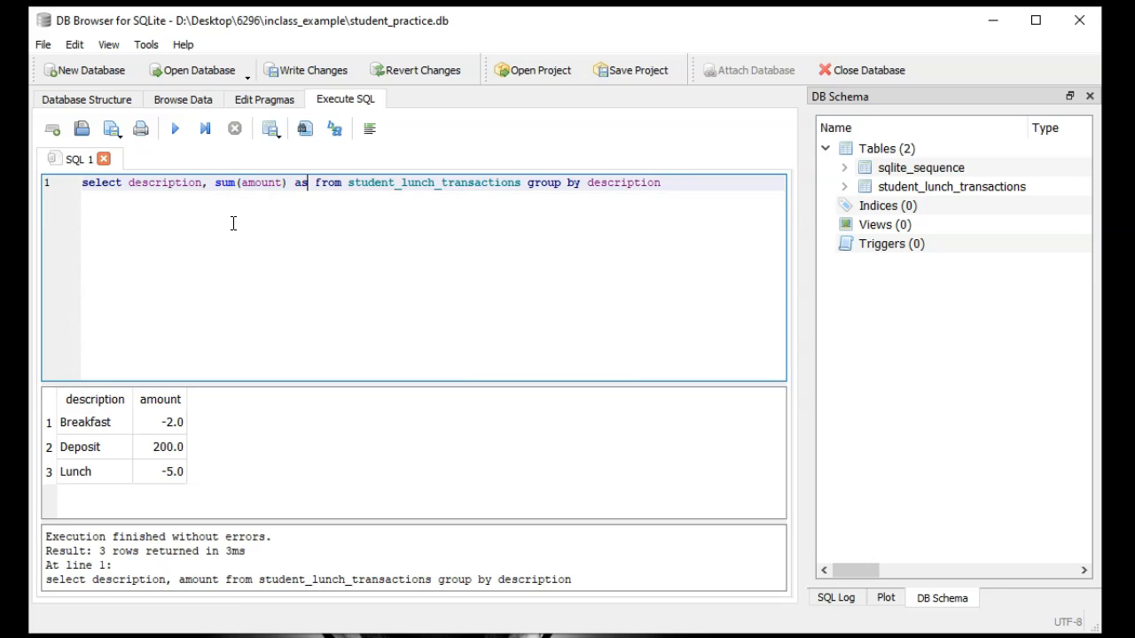
{"action": "type", "text": "otal"}
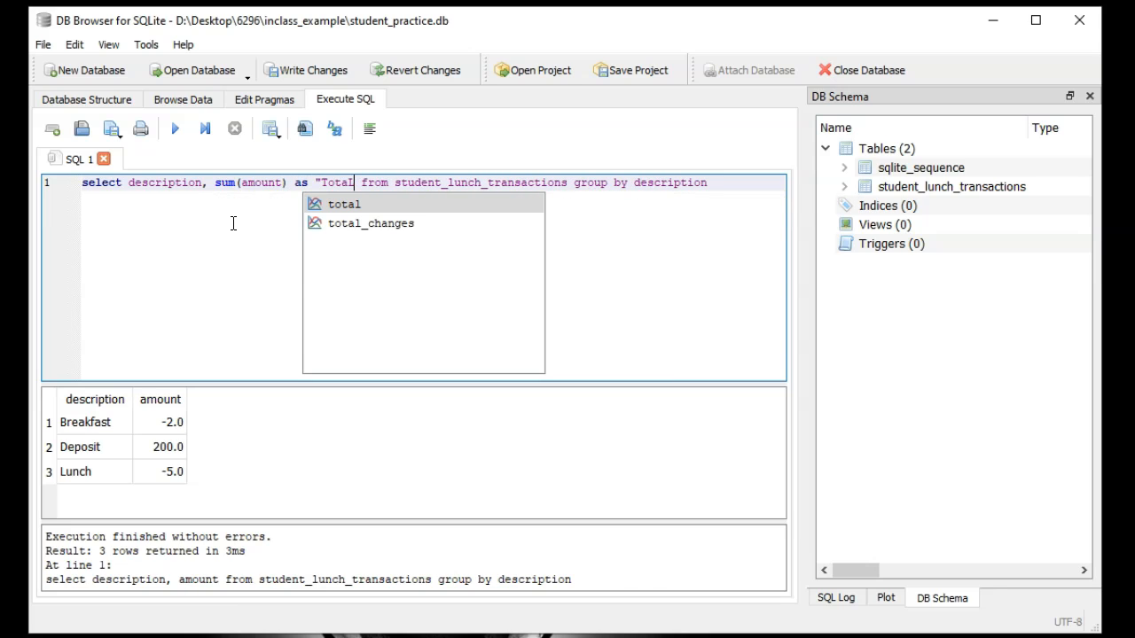
{"action": "type", "text": "\""}
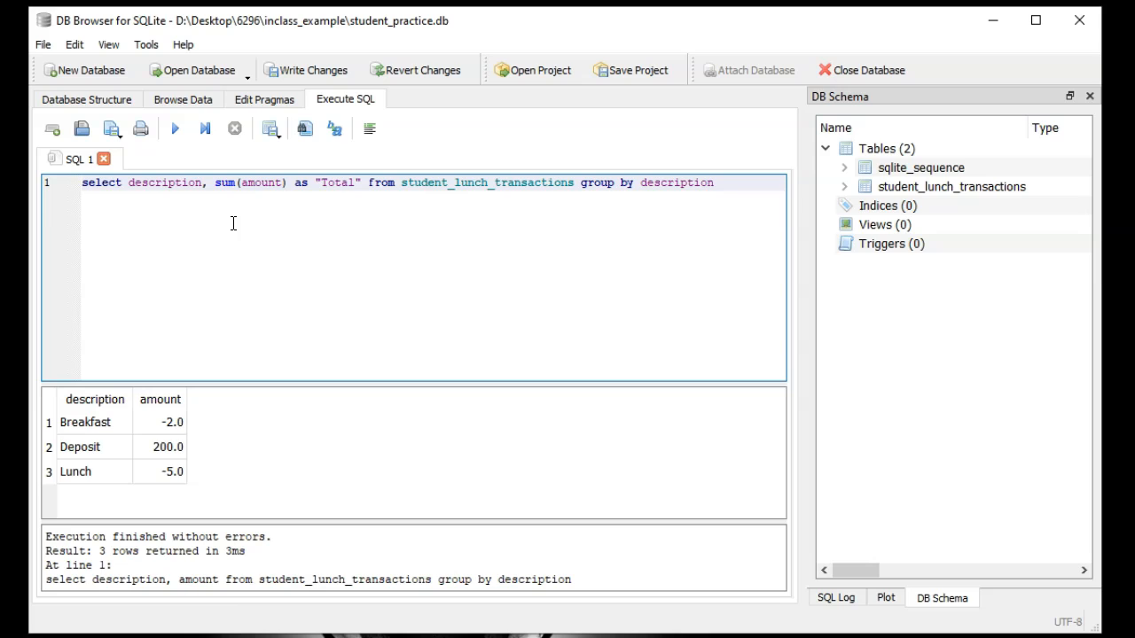
{"action": "left_click", "coordinate": [174, 129]}
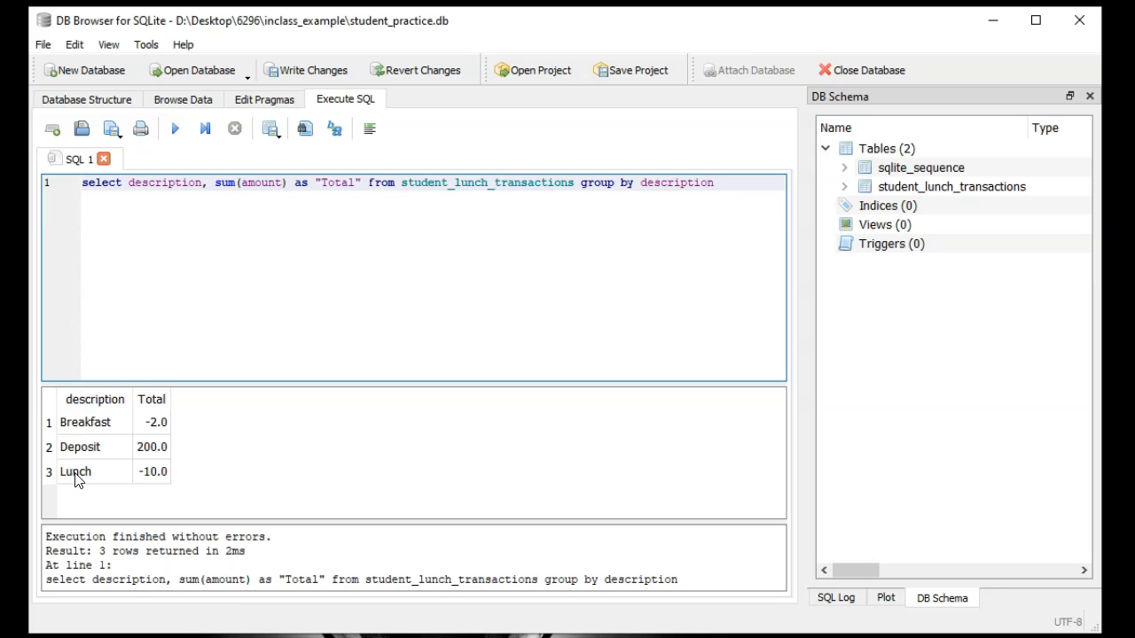
Split the query over three lines, with the from and group by clauses each on an indented line
{"action": "left_click", "coordinate": [736, 186]}
{"action": "key", "text": "Return"}
{"action": "key", "text": "Tab"}
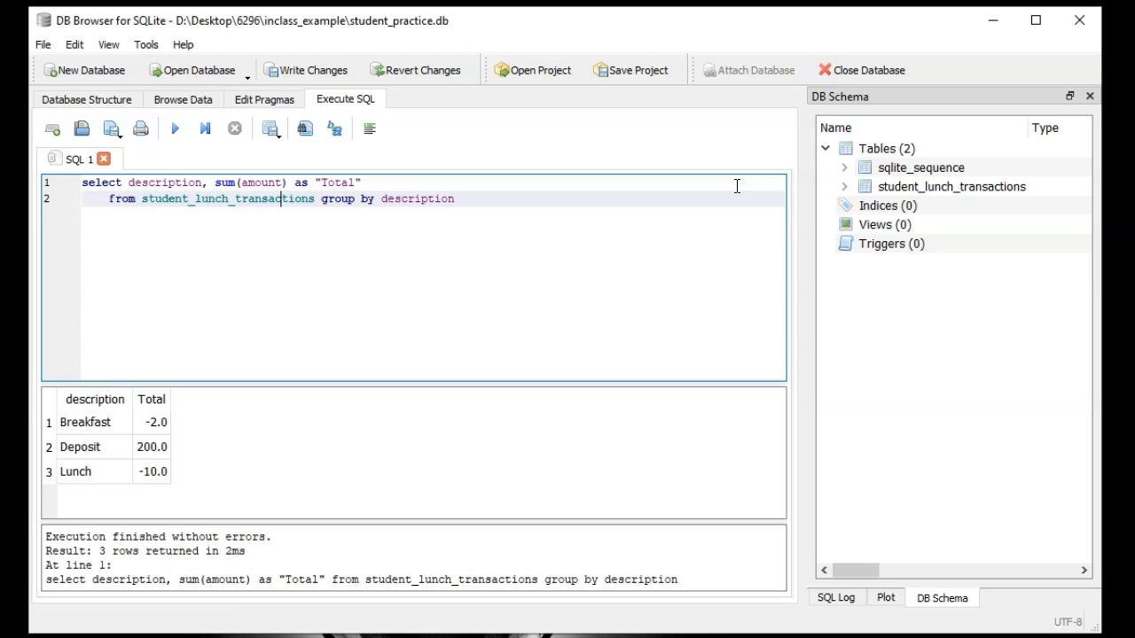
{"action": "key", "text": "Return"}
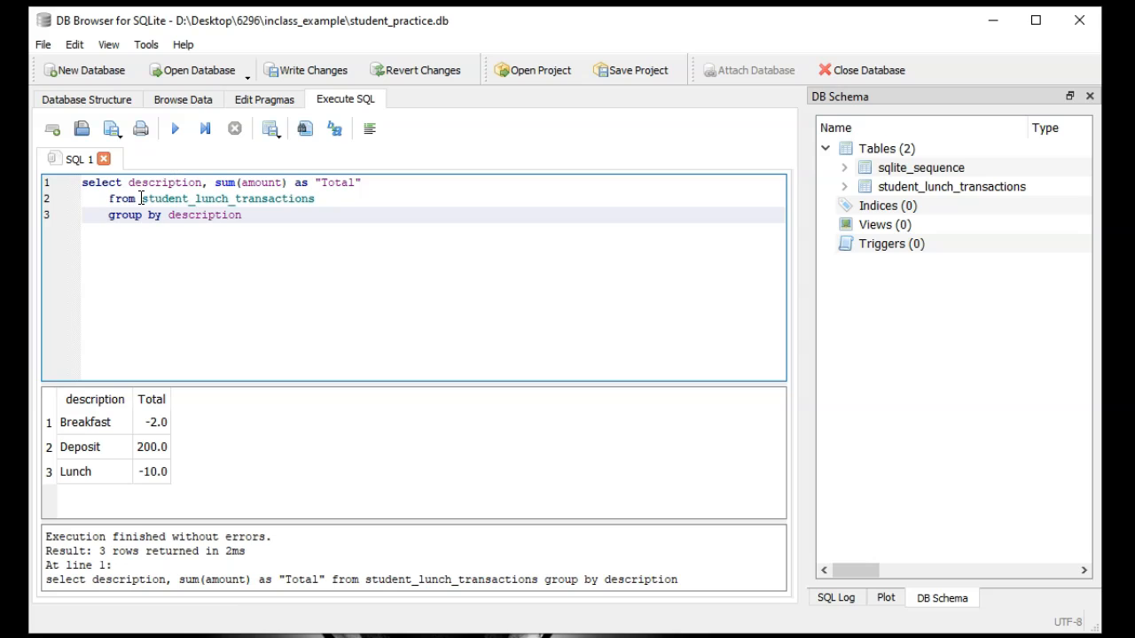
Add an order by description clause on a new line at the end of the query and run it
{"action": "left_click", "coordinate": [257, 214]}
{"action": "key", "text": "Return"}
{"action": "type", "text": "order by"}
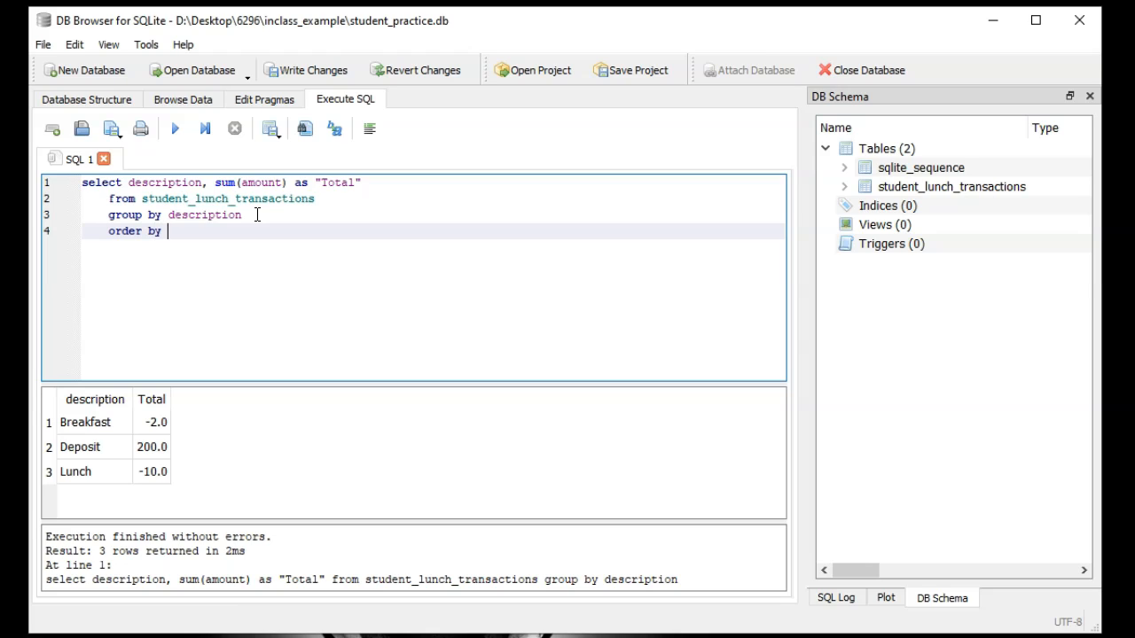
{"action": "type", "text": " des"}
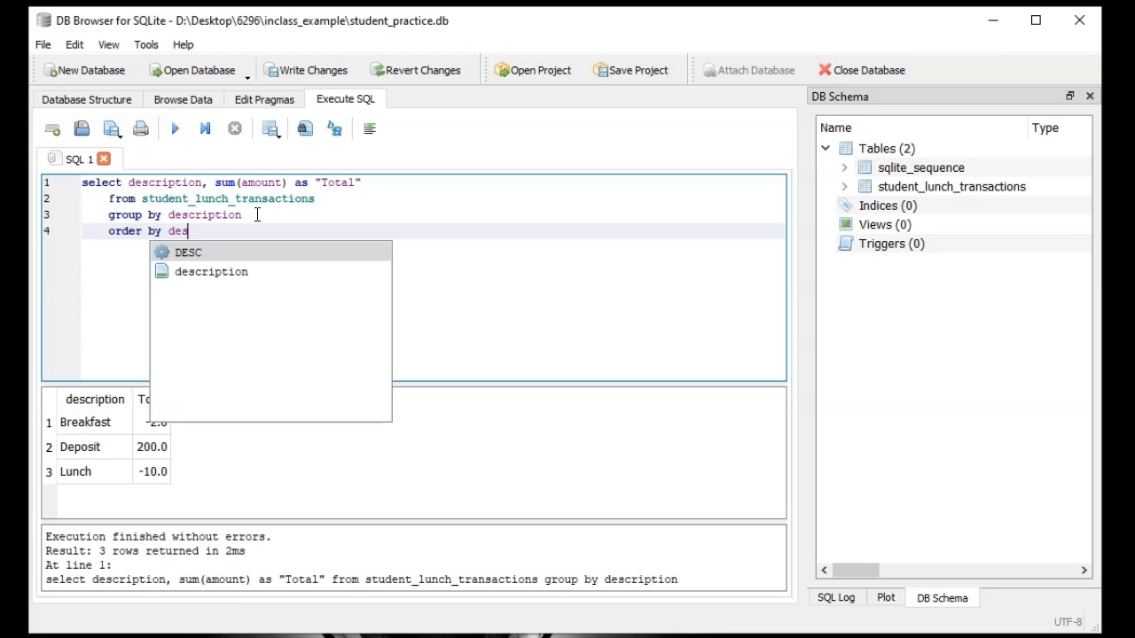
{"action": "key", "text": "Down"}
{"action": "key", "text": "Return"}
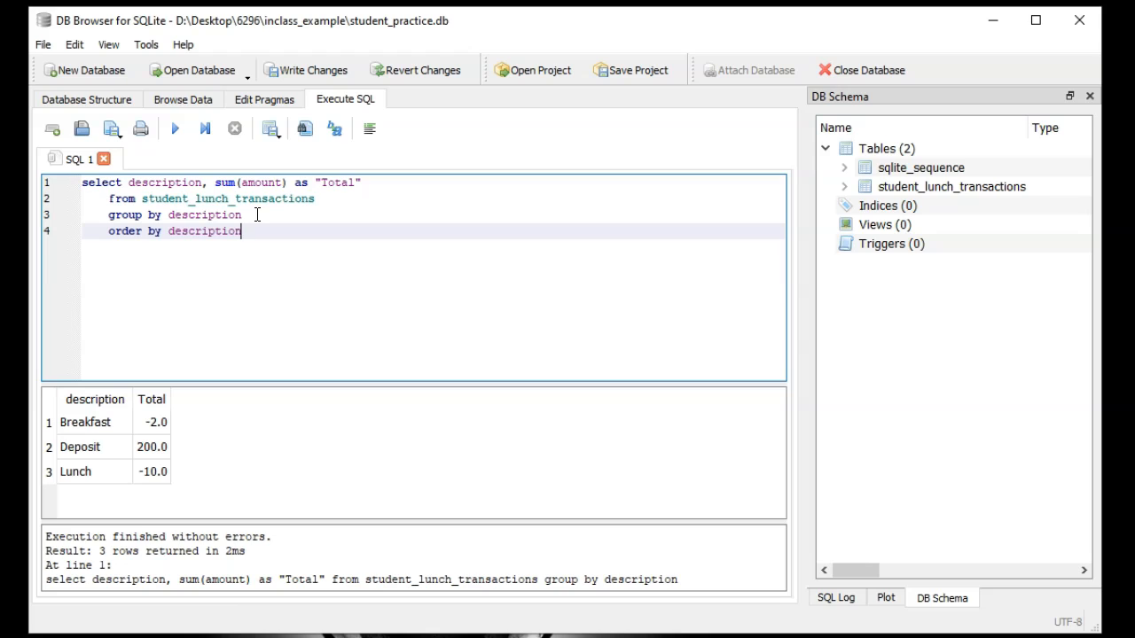
{"action": "left_click", "coordinate": [175, 129]}
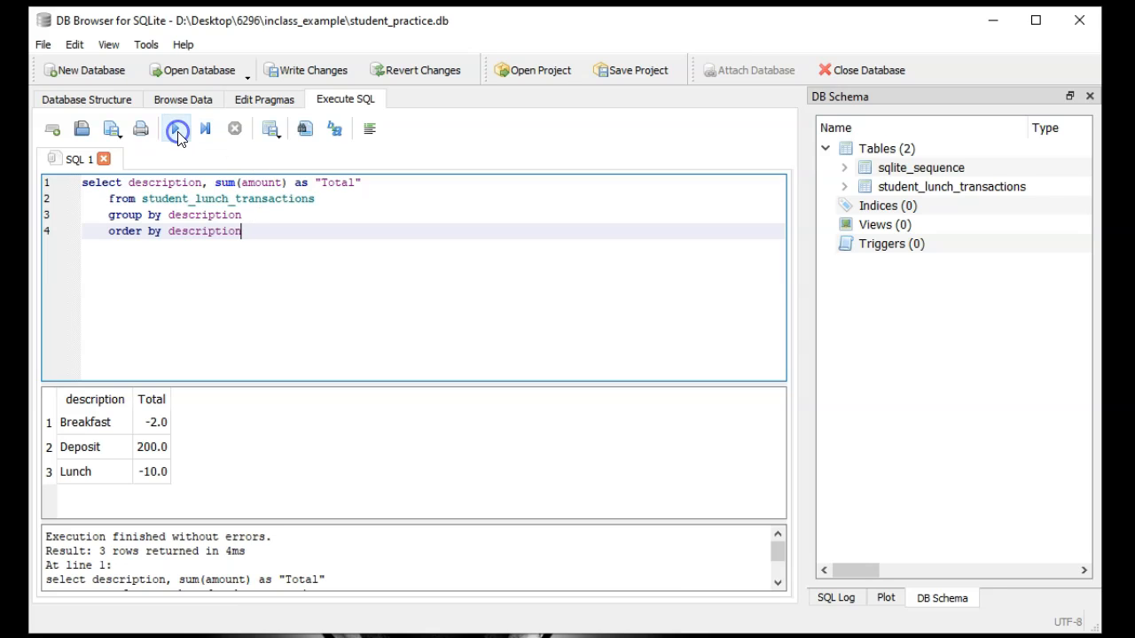
Add DESC to the order by description clause and run the query
{"action": "type", "text": "DESC"}
{"action": "left_click", "coordinate": [298, 232]}
{"action": "left_click", "coordinate": [175, 129]}
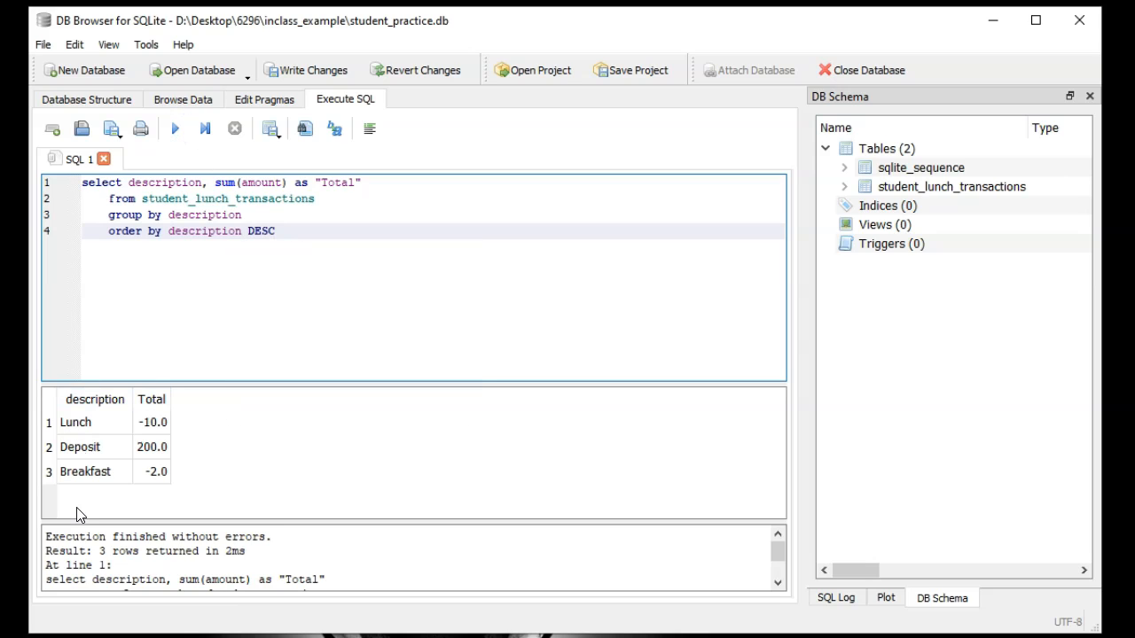
Change the descending order by clause to sort on amount instead of description, and run the query
{"action": "double_click", "coordinate": [190, 234]}
{"action": "type", "text": "amount"}
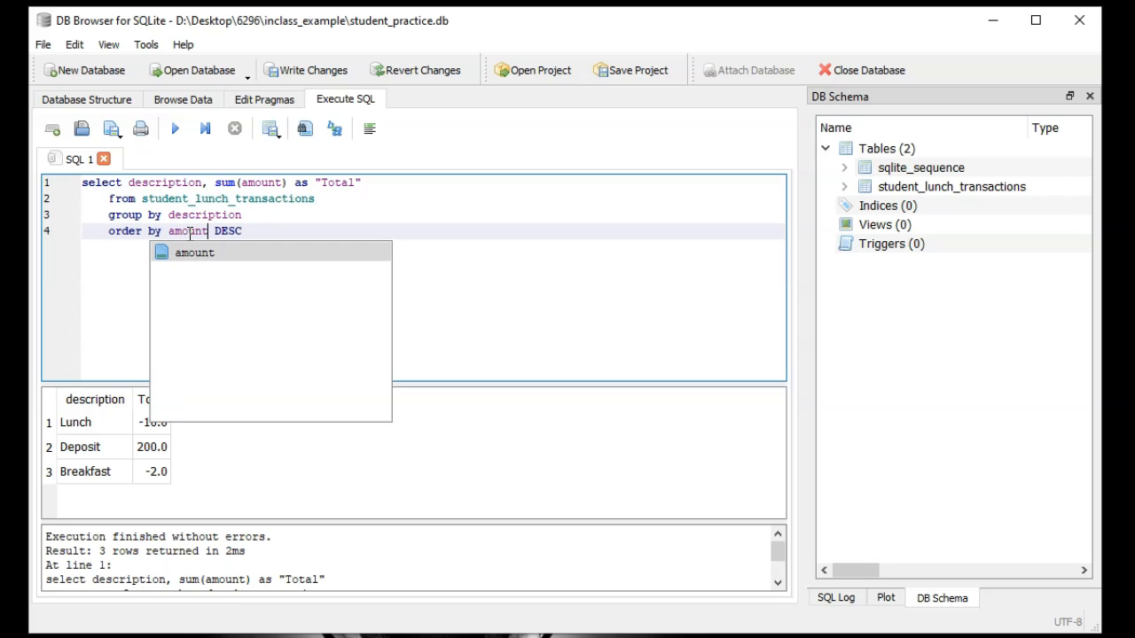
{"action": "left_click", "coordinate": [453, 215]}
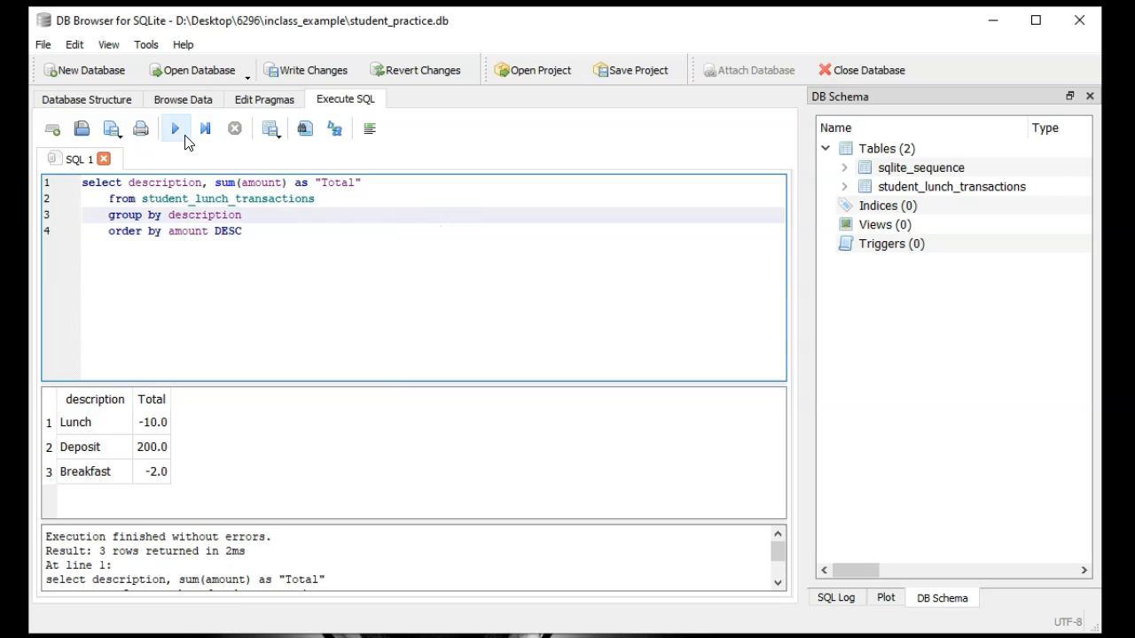
{"action": "left_click", "coordinate": [174, 129]}
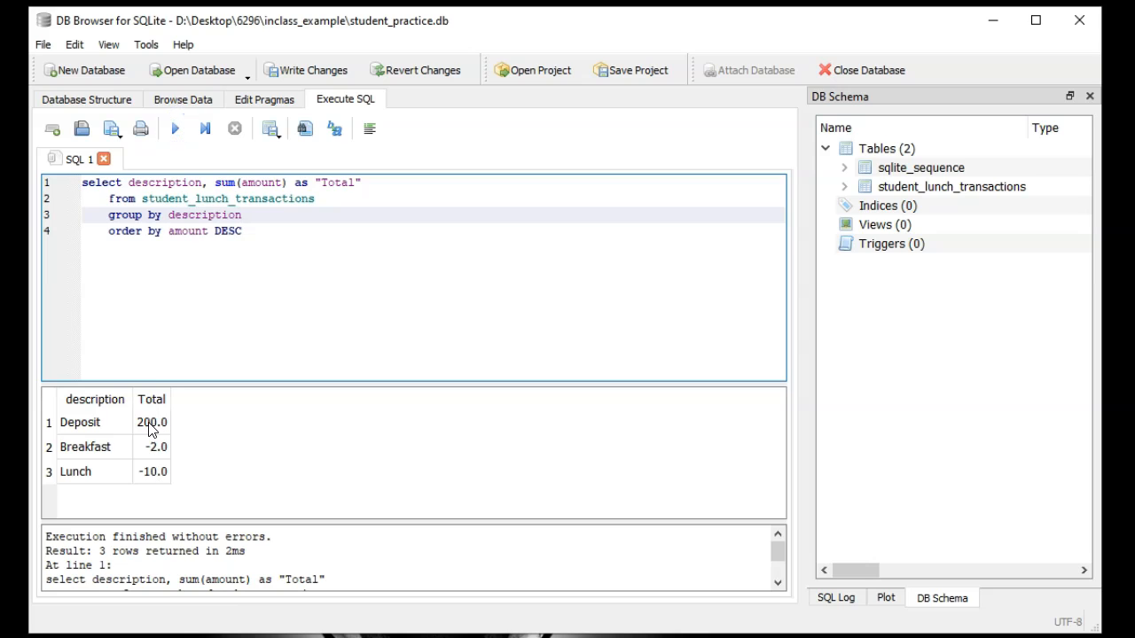
Change the sort direction of the order by amount clause to ASC and run the query
{"action": "double_click", "coordinate": [228, 231]}
{"action": "key", "text": "BackSpace"}
{"action": "type", "text": "ASC"}
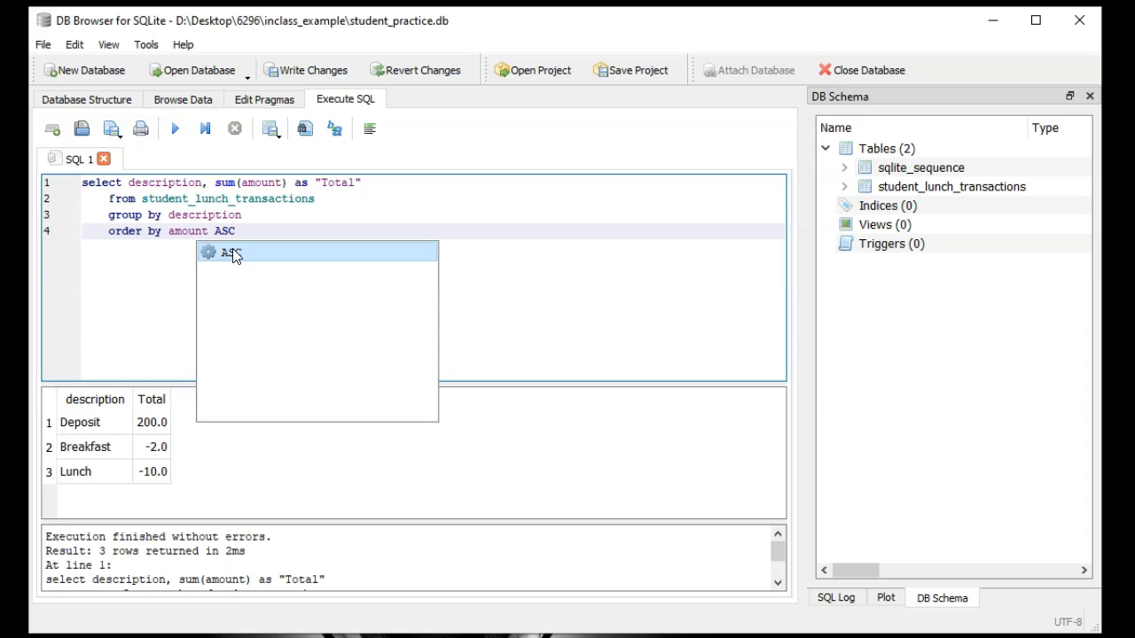
{"action": "left_click", "coordinate": [259, 256]}
{"action": "left_click", "coordinate": [171, 131]}
Remove the ASC keyword from the order by amount clause and run the query with the default sort direction
{"action": "double_click", "coordinate": [223, 231]}
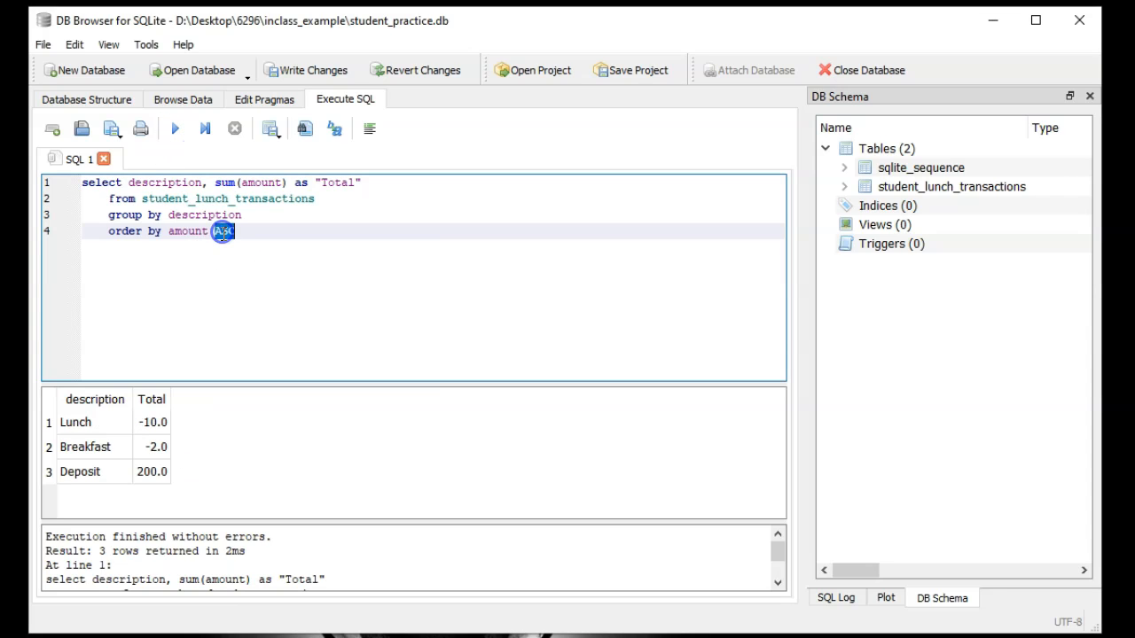
{"action": "key", "text": "BackSpace"}
{"action": "key", "text": "BackSpace"}
{"action": "left_click", "coordinate": [174, 129]}
Set the amount of the 2023-02-14 Lunch record in the student_lunch_transactions table to -5.755
{"action": "left_click", "coordinate": [184, 100]}
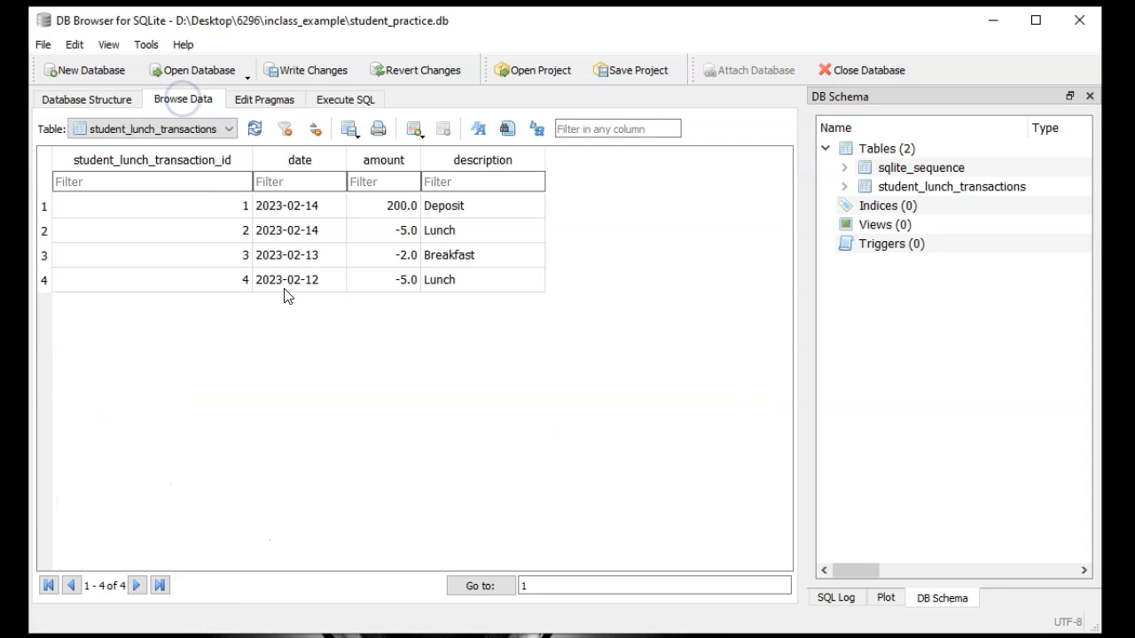
{"action": "left_click", "coordinate": [405, 233]}
{"action": "double_click", "coordinate": [408, 231]}
{"action": "left_click", "coordinate": [387, 228]}
{"action": "key", "text": "BackSpace"}
{"action": "type", "text": "755"}
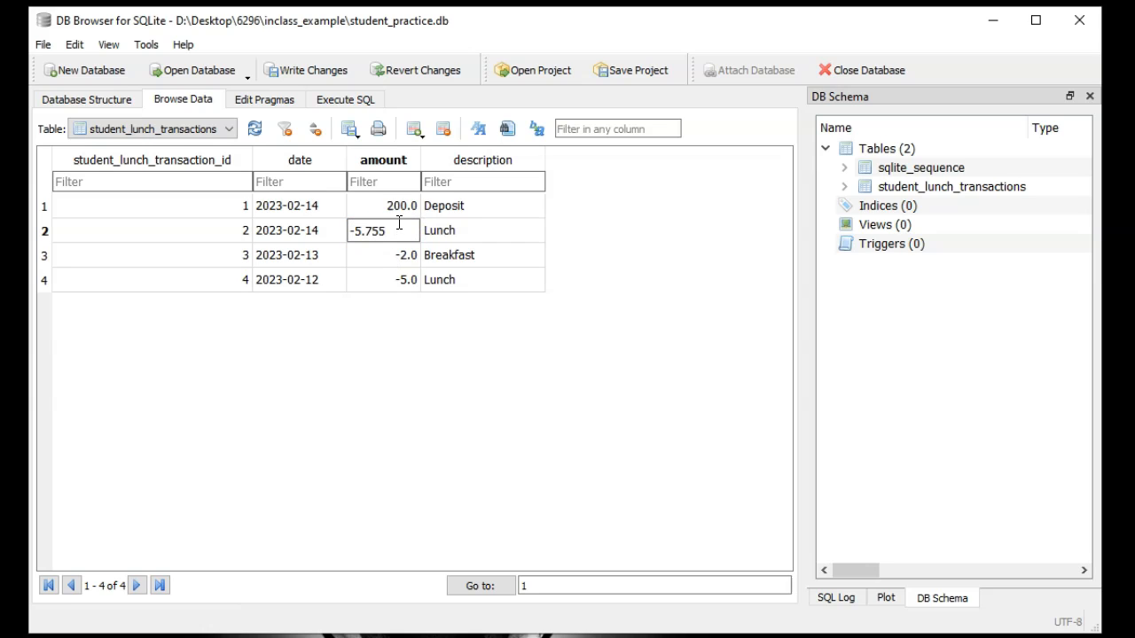
{"action": "key", "text": "Return"}
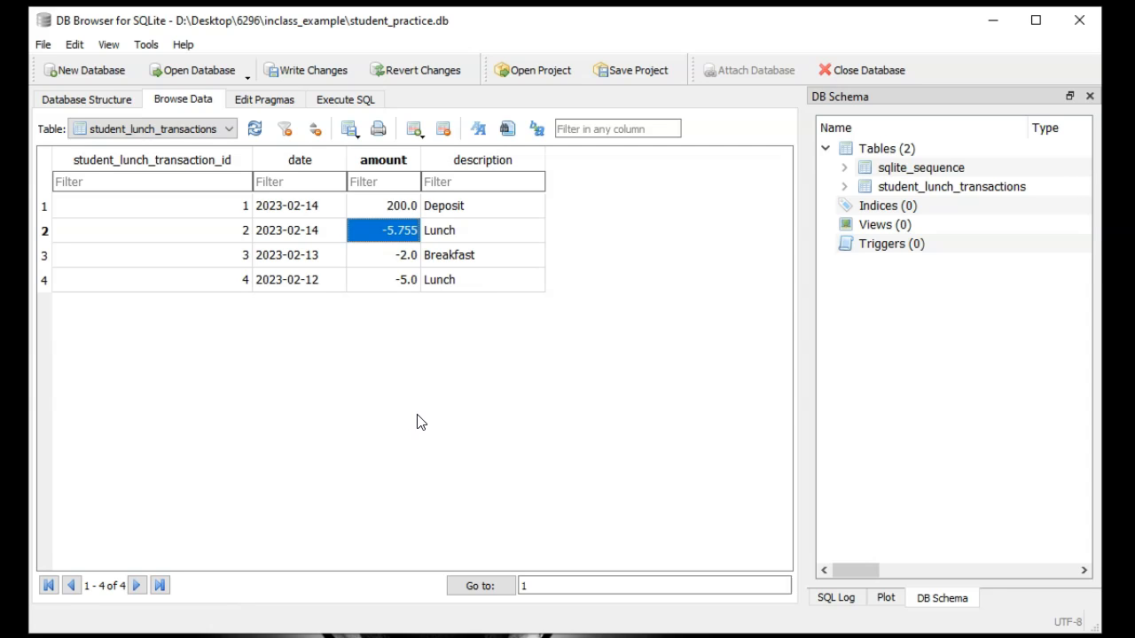
Wrap sum(amount) in a round function with 2 decimal places in the grouped SQL query and run it
{"action": "left_click", "coordinate": [345, 98]}
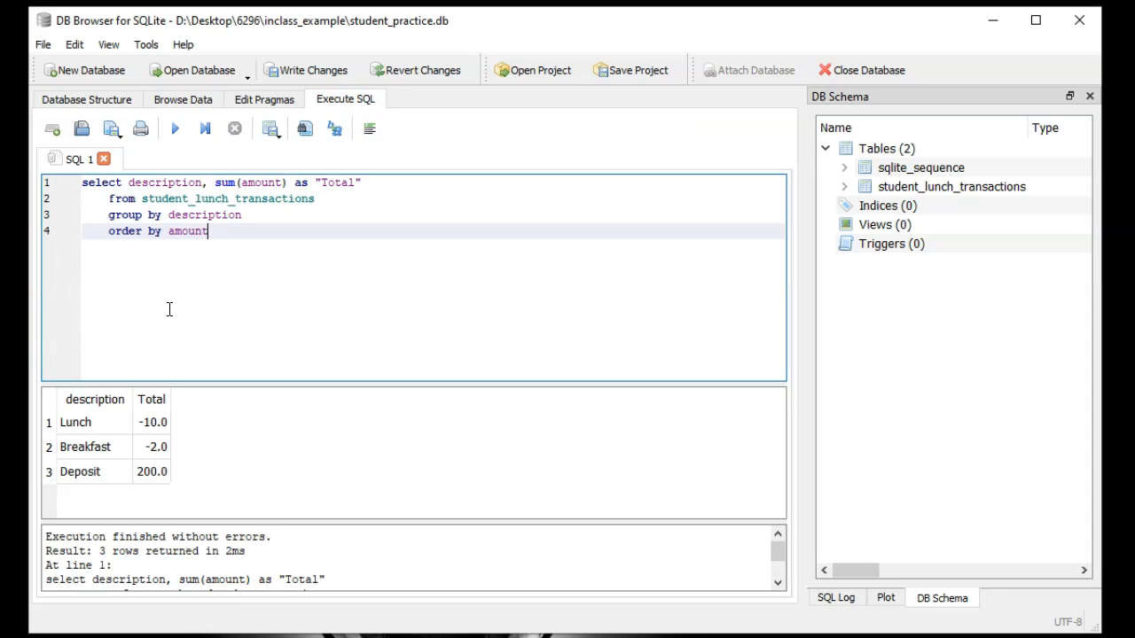
{"action": "left_click", "coordinate": [173, 129]}
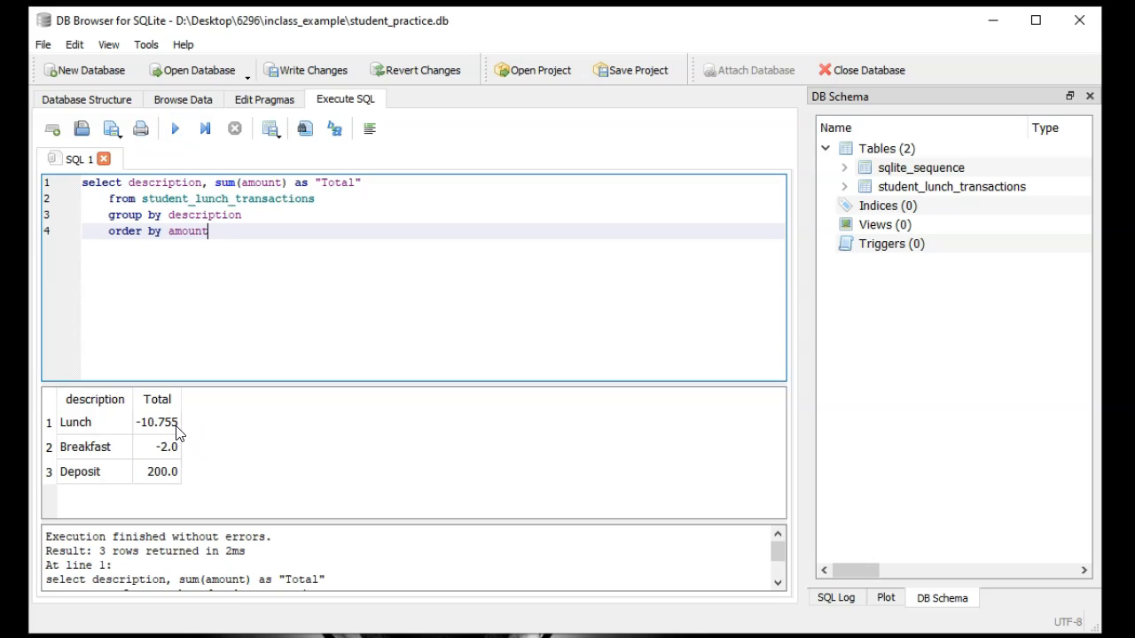
{"action": "left_click", "coordinate": [213, 182]}
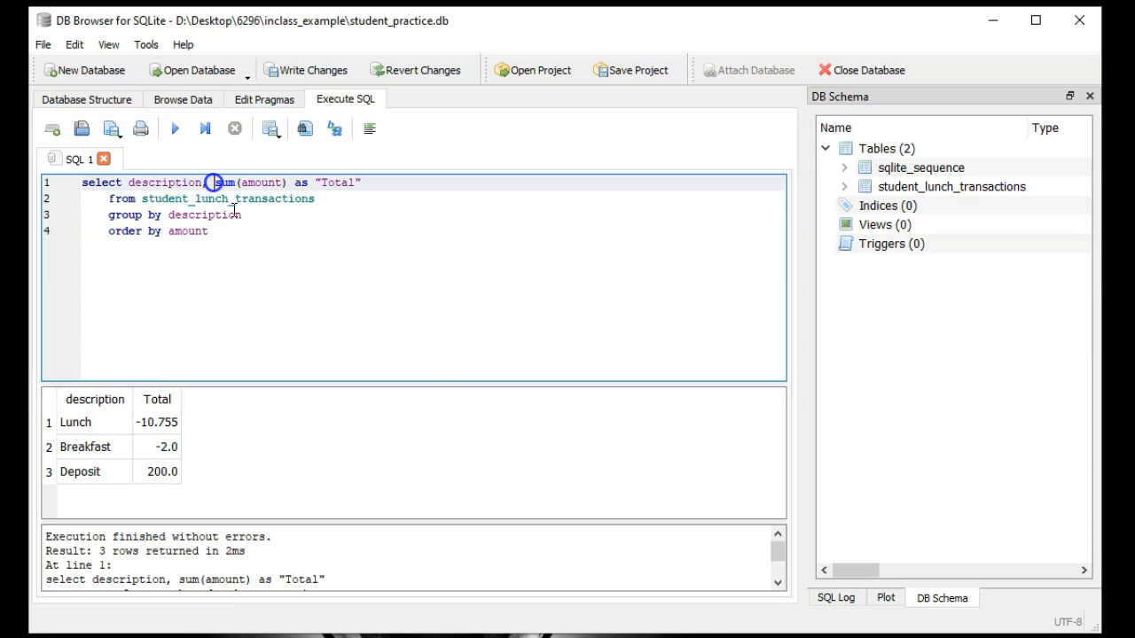
{"action": "type", "text": "round("}
{"action": "key", "text": "End"}
{"action": "key", "text": "Left"}
{"action": "key", "text": "Left"}
{"action": "key", "text": "Left"}
{"action": "key", "text": "Left"}
{"action": "key", "text": "Left"}
{"action": "key", "text": "Left"}
{"action": "key", "text": "Left"}
{"action": "key", "text": "Left"}
{"action": "key", "text": "Left"}
{"action": "key", "text": "Left"}
{"action": "key", "text": "Left"}
{"action": "key", "text": "Left"}
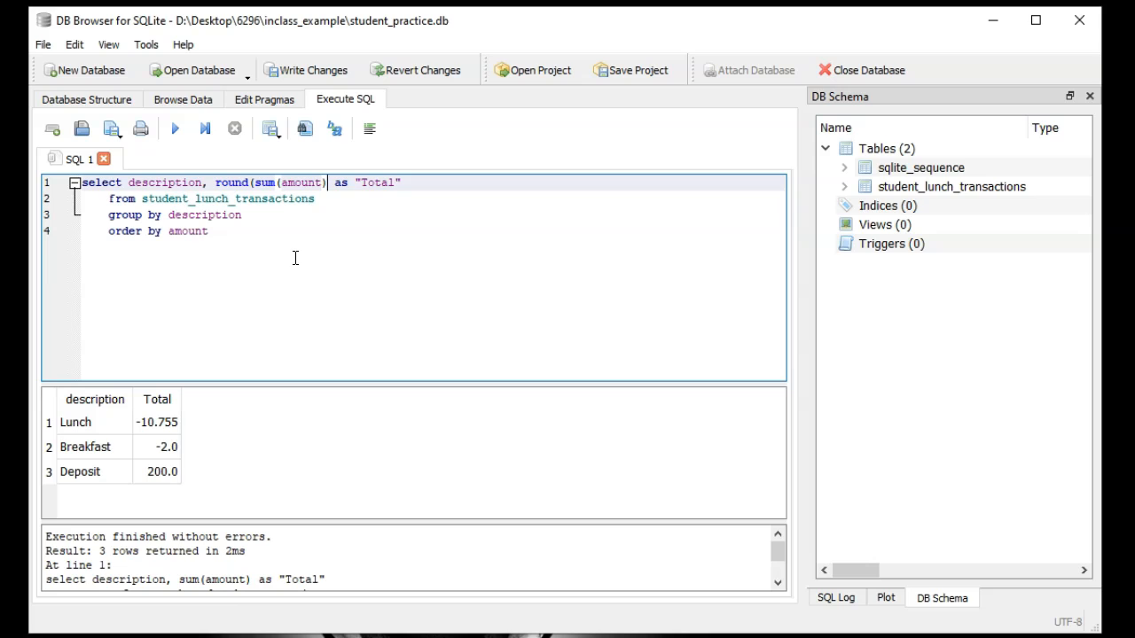
{"action": "key", "text": "Right"}
{"action": "type", "text": ",2"}
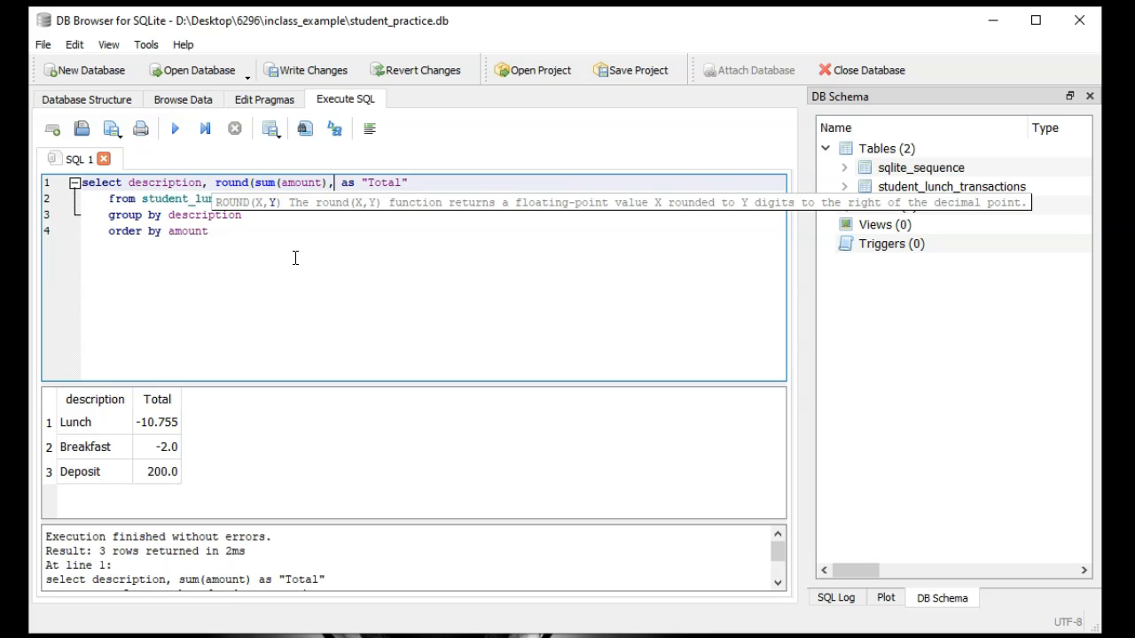
{"action": "type", "text": ")"}
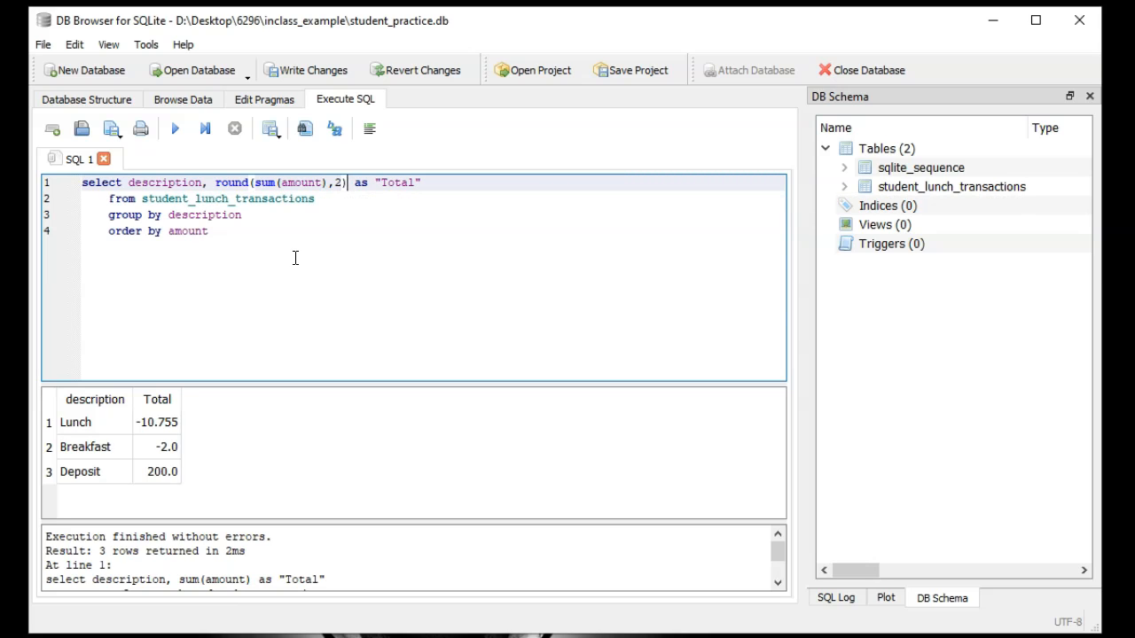
{"action": "left_click", "coordinate": [174, 128]}
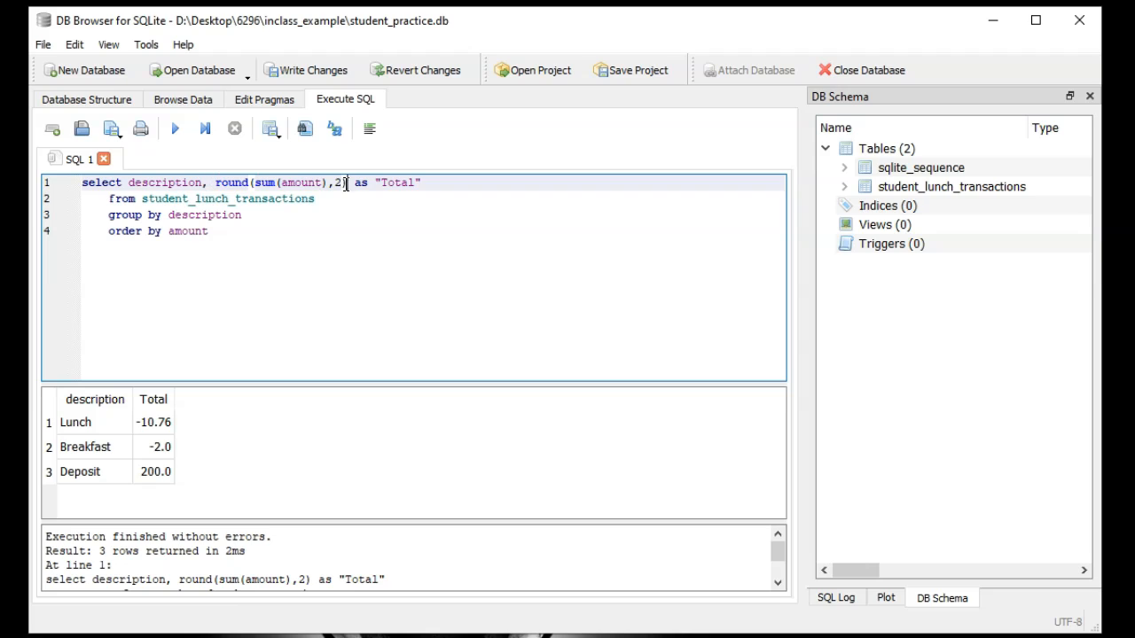
Add avg(amount) as "Average" to the select clause and run the query
{"action": "key", "text": "End"}
{"action": "type", "text": ", avg"}
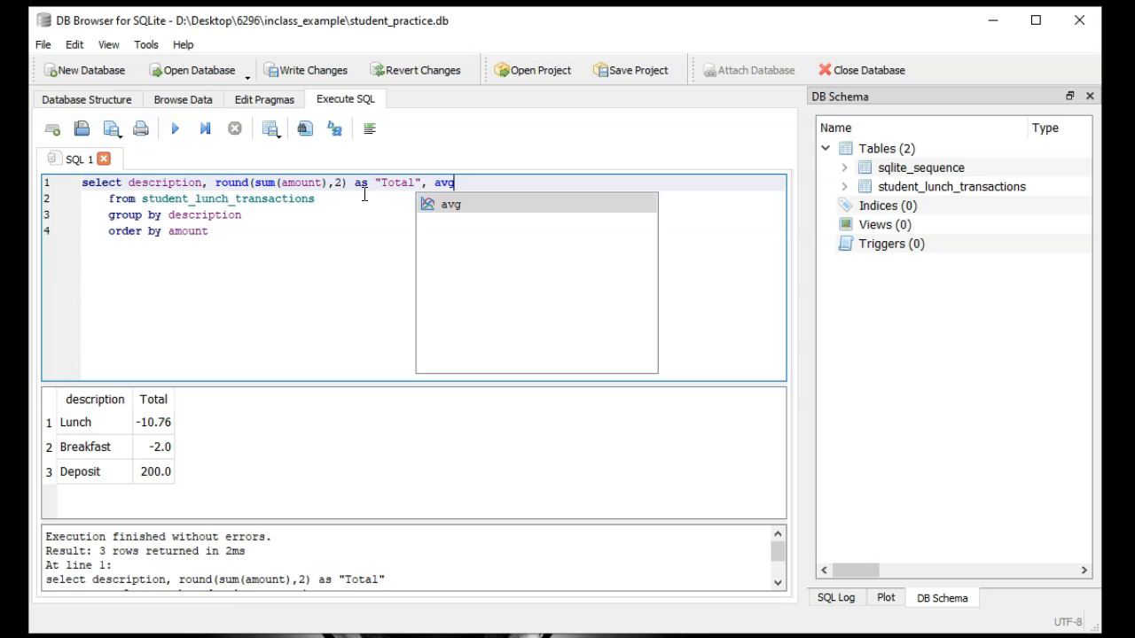
{"action": "type", "text": "(amount)"}
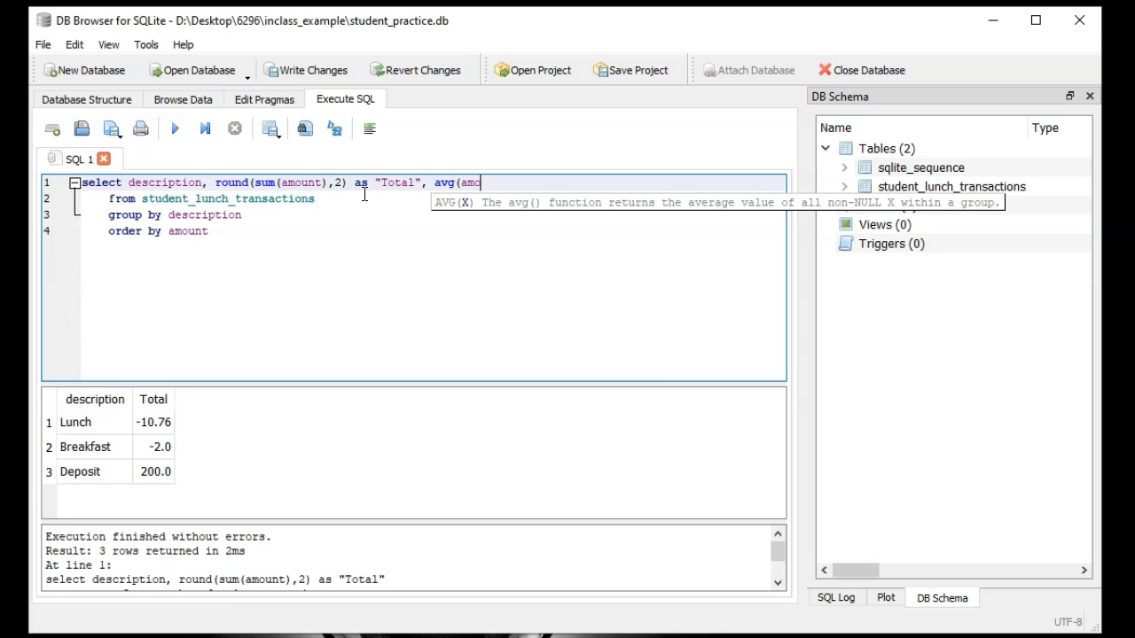
{"action": "type", "text": " as \""}
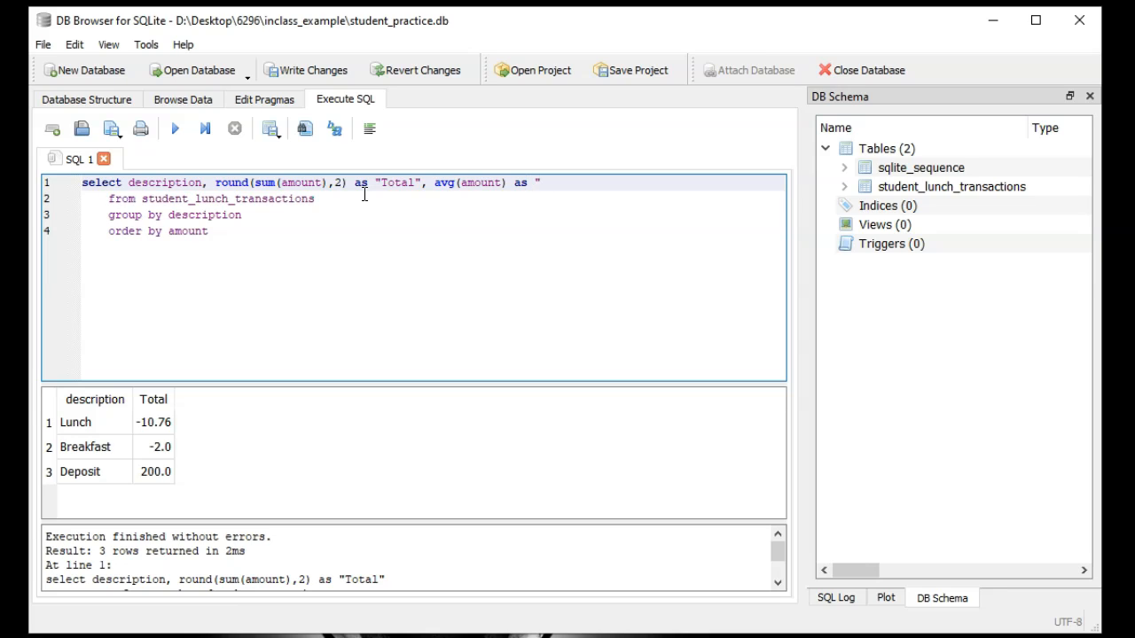
{"action": "type", "text": "Average\""}
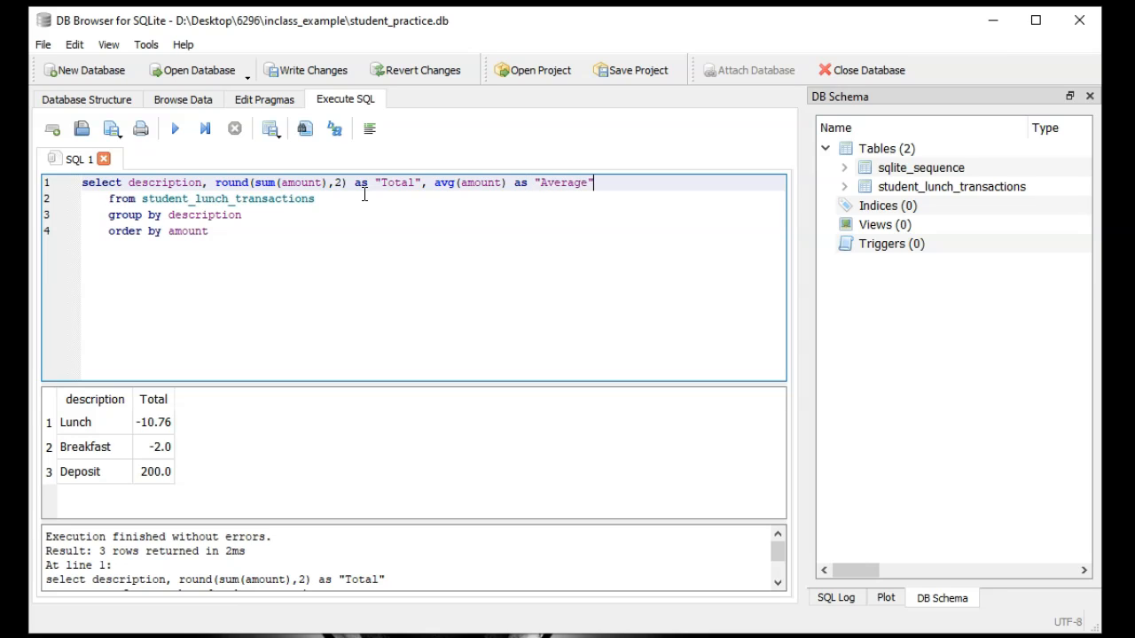
{"action": "left_click", "coordinate": [175, 129]}
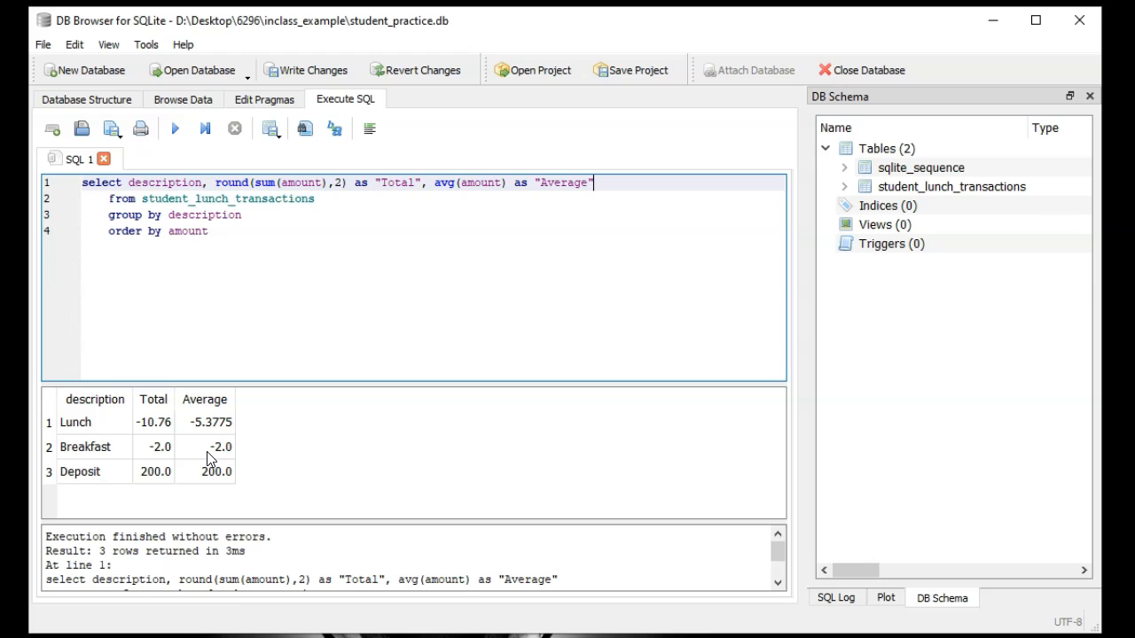
Add the condition where description != "Deposit" after the from clause and run the query
{"action": "left_click_drag", "start_coordinate": [601, 187], "coordinate": [434, 184]}
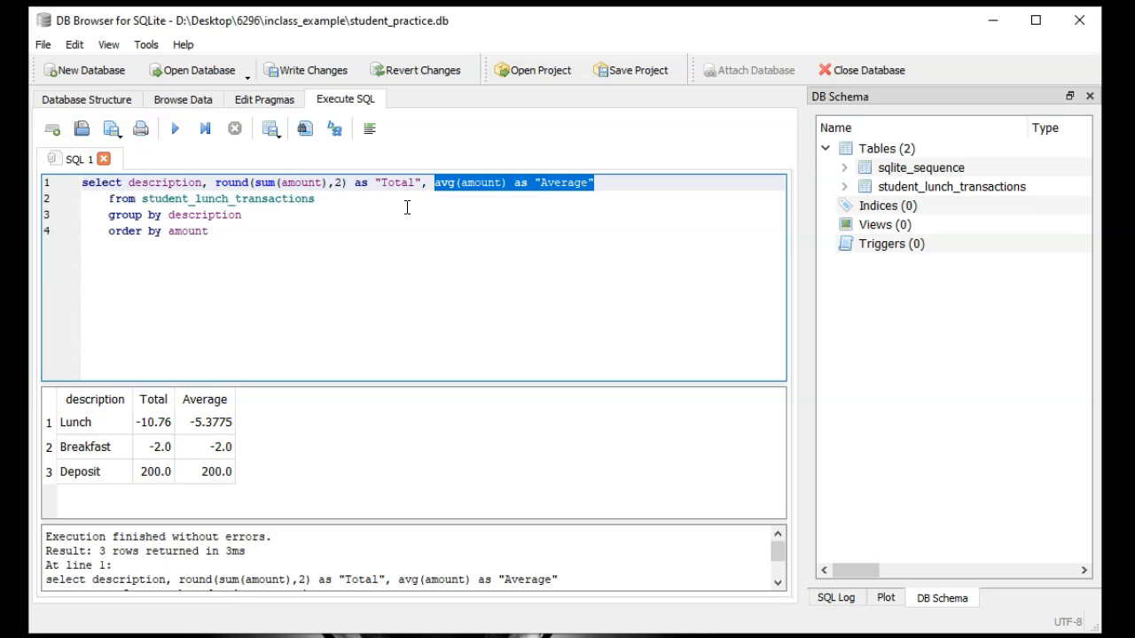
{"action": "left_click", "coordinate": [327, 197]}
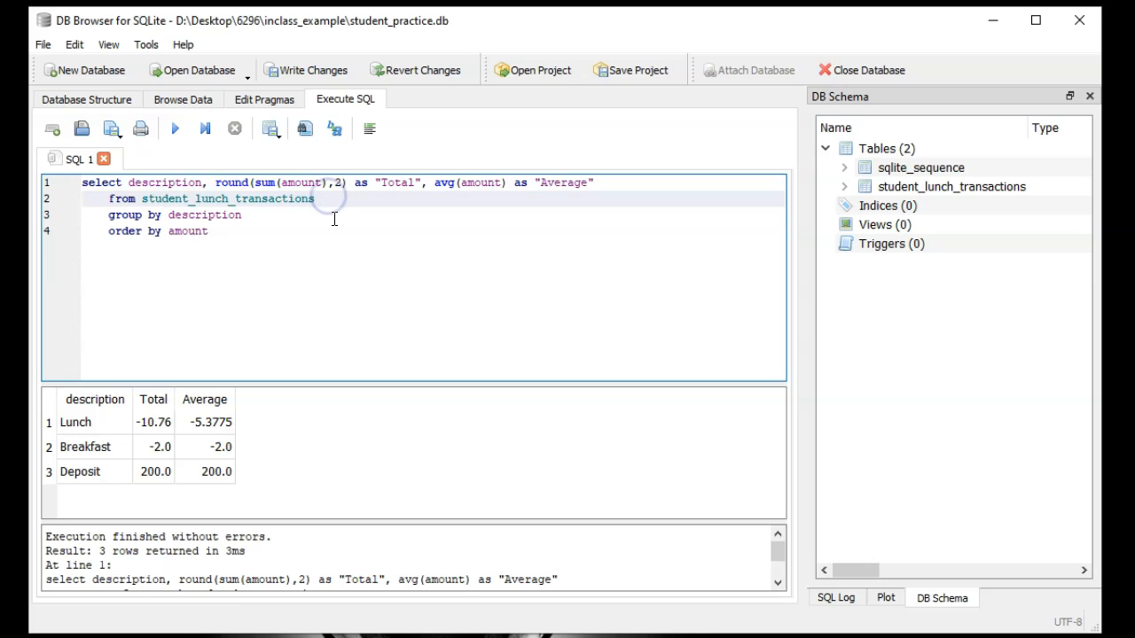
{"action": "key", "text": "Return"}
{"action": "type", "text": "where "}
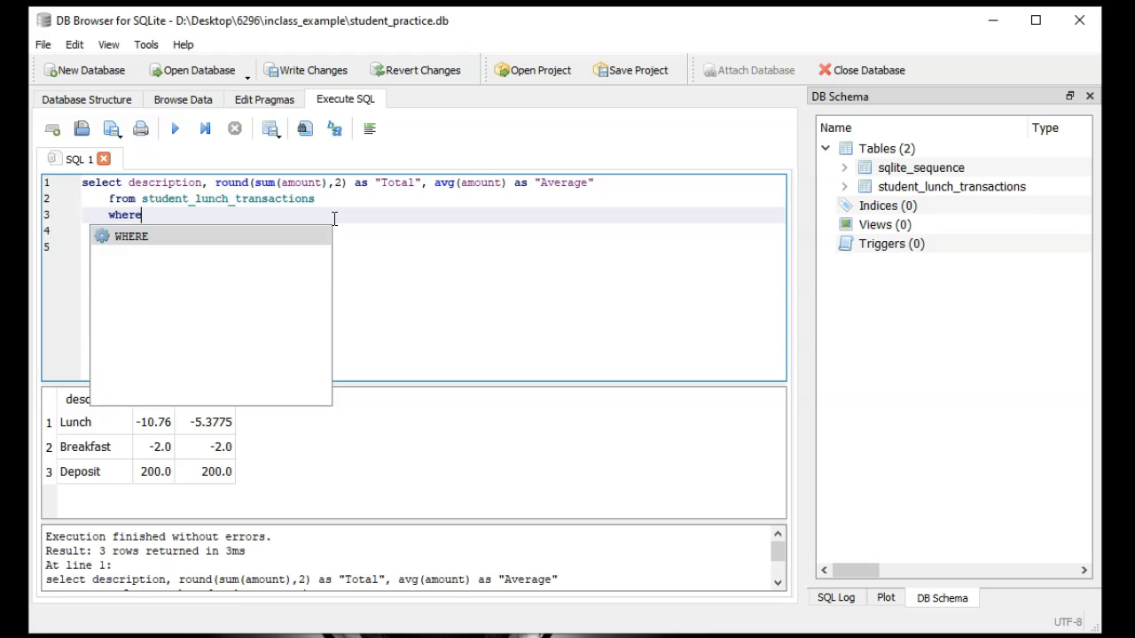
{"action": "type", "text": "d"}
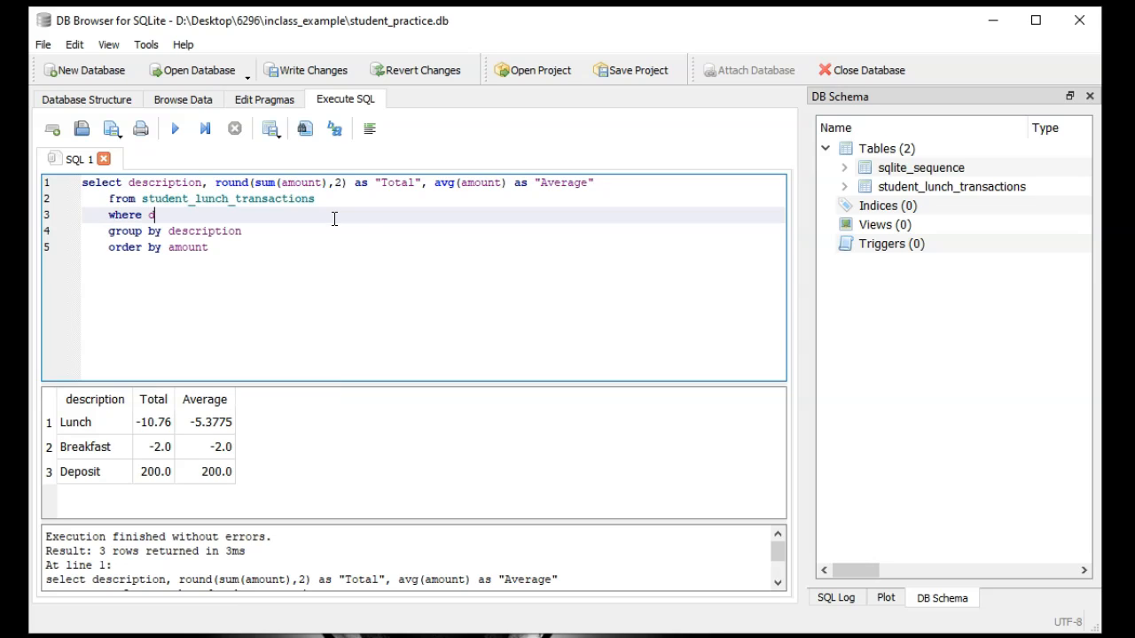
{"action": "type", "text": "esc"}
{"action": "key", "text": "Down"}
{"action": "key", "text": "Return"}
{"action": "type", "text": "!= \"Depos"}
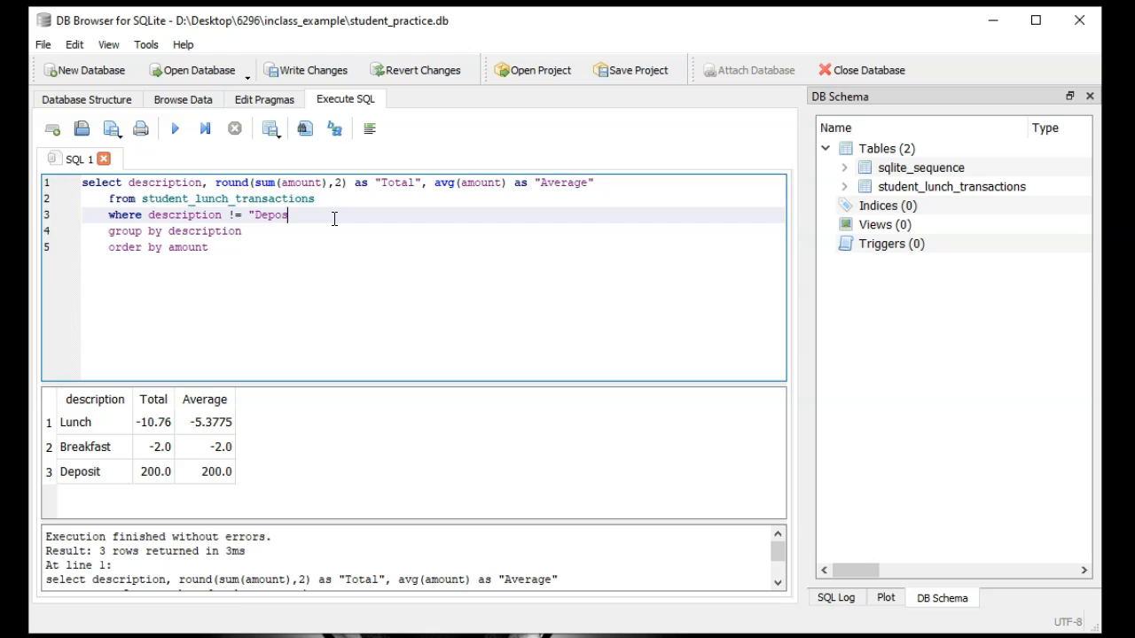
{"action": "type", "text": "t\""}
{"action": "left_click", "coordinate": [174, 129]}
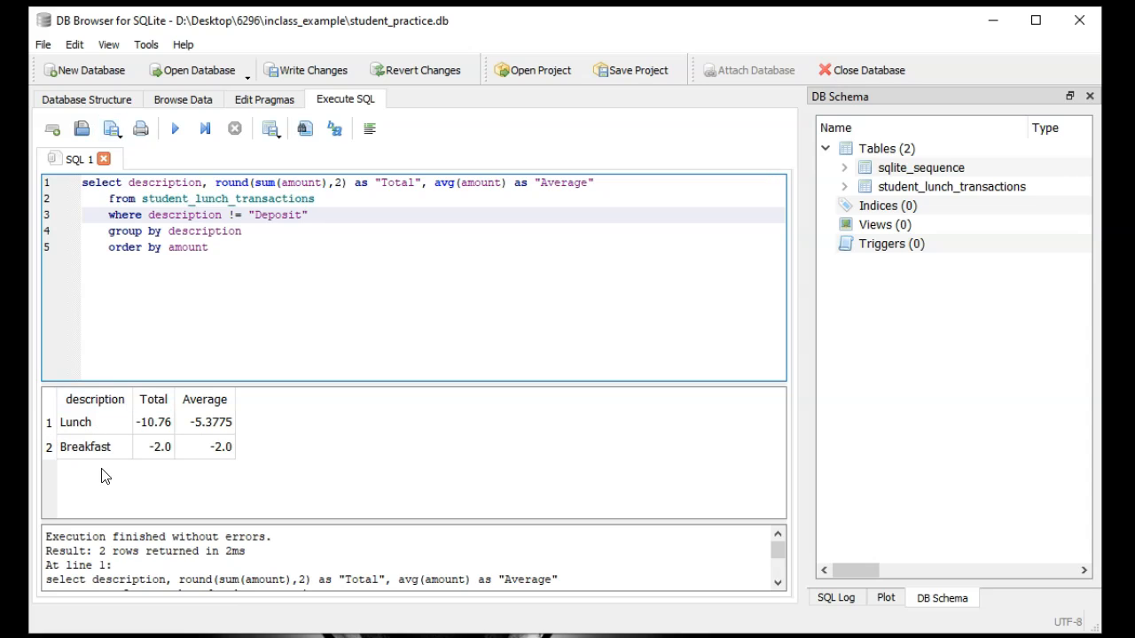
Open the student_lunch_transactions table definition for modification, saving the pending database changes
{"action": "left_click", "coordinate": [94, 101]}
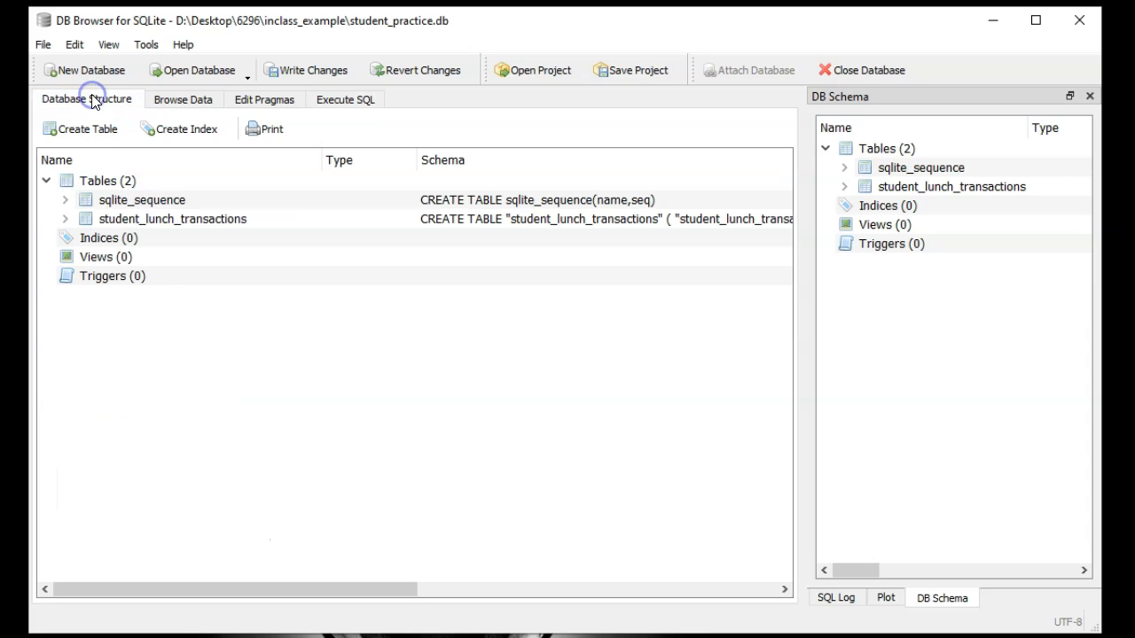
{"action": "left_click", "coordinate": [65, 219]}
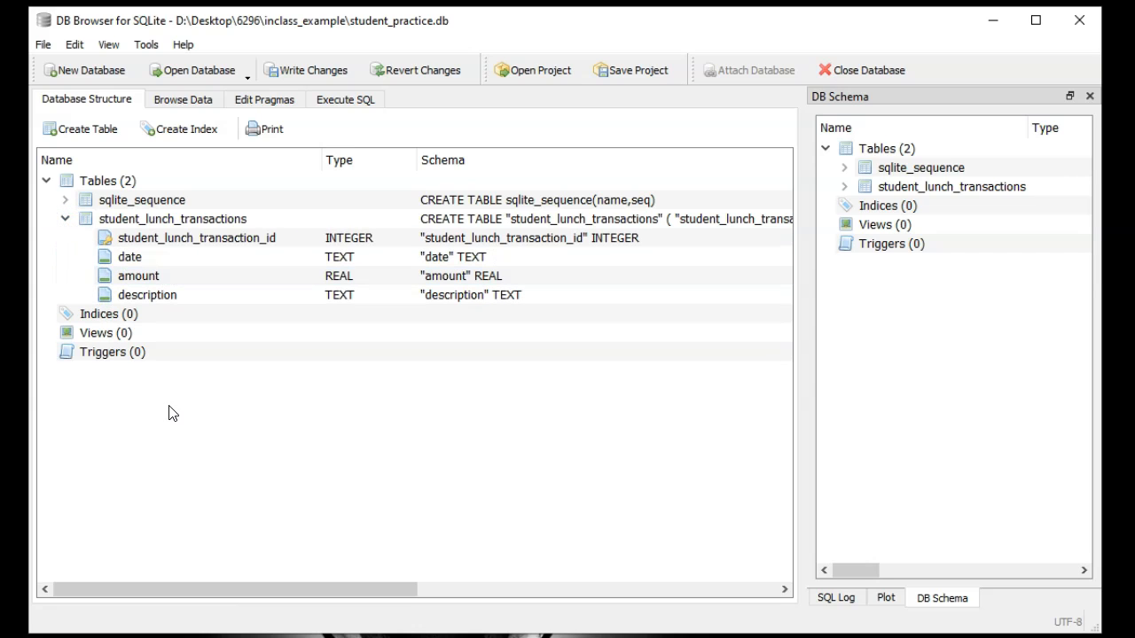
{"action": "left_click", "coordinate": [168, 221]}
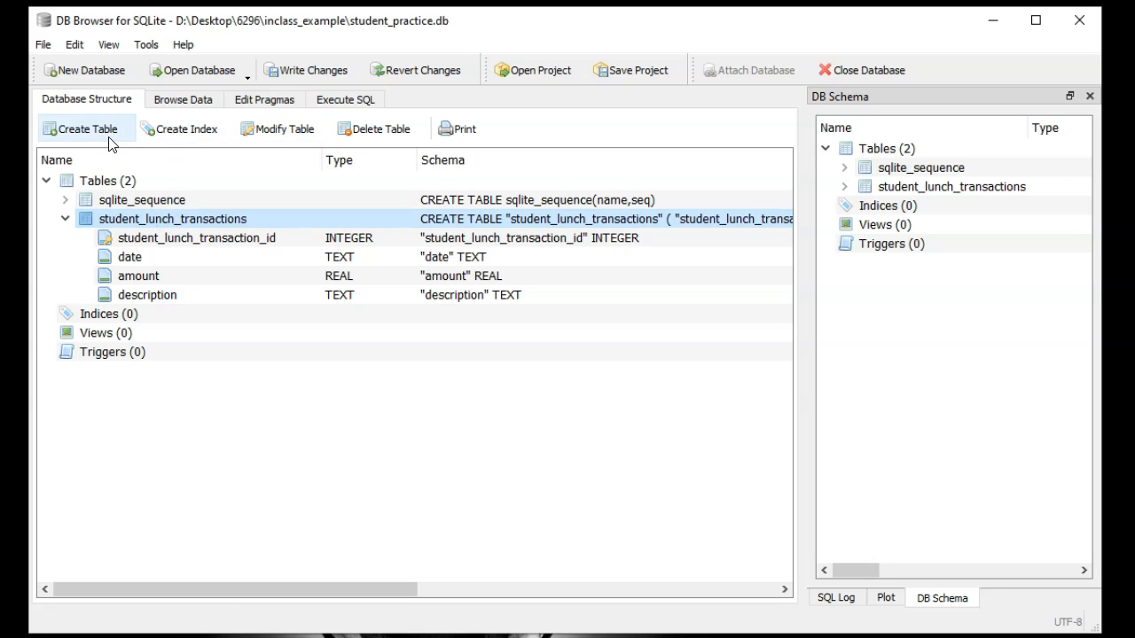
{"action": "left_click", "coordinate": [243, 133]}
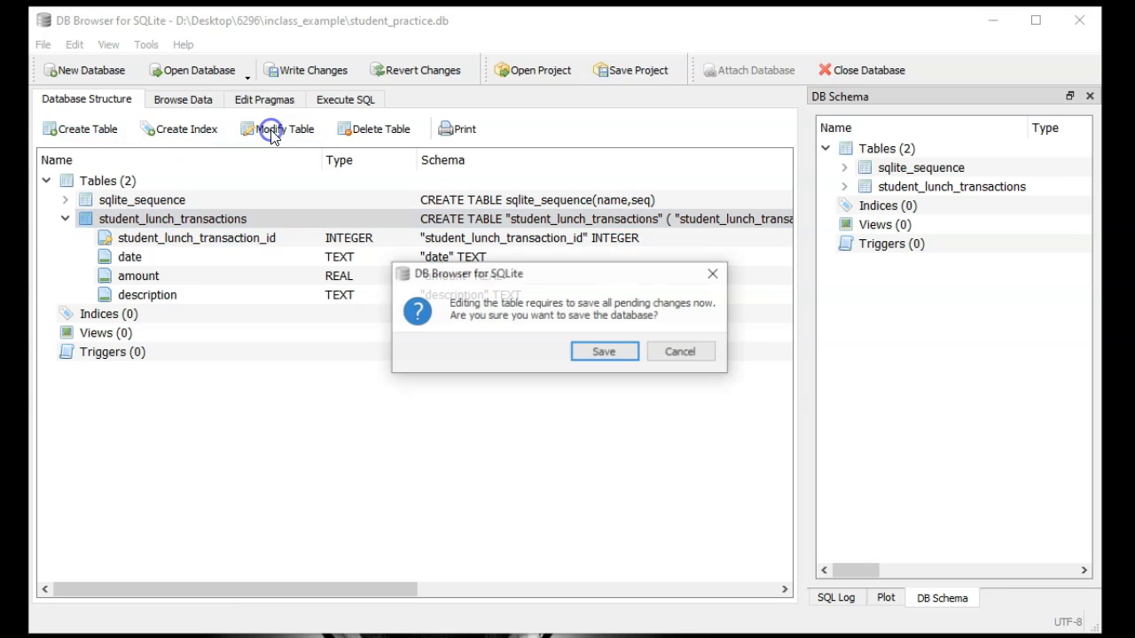
{"action": "left_click", "coordinate": [604, 353]}
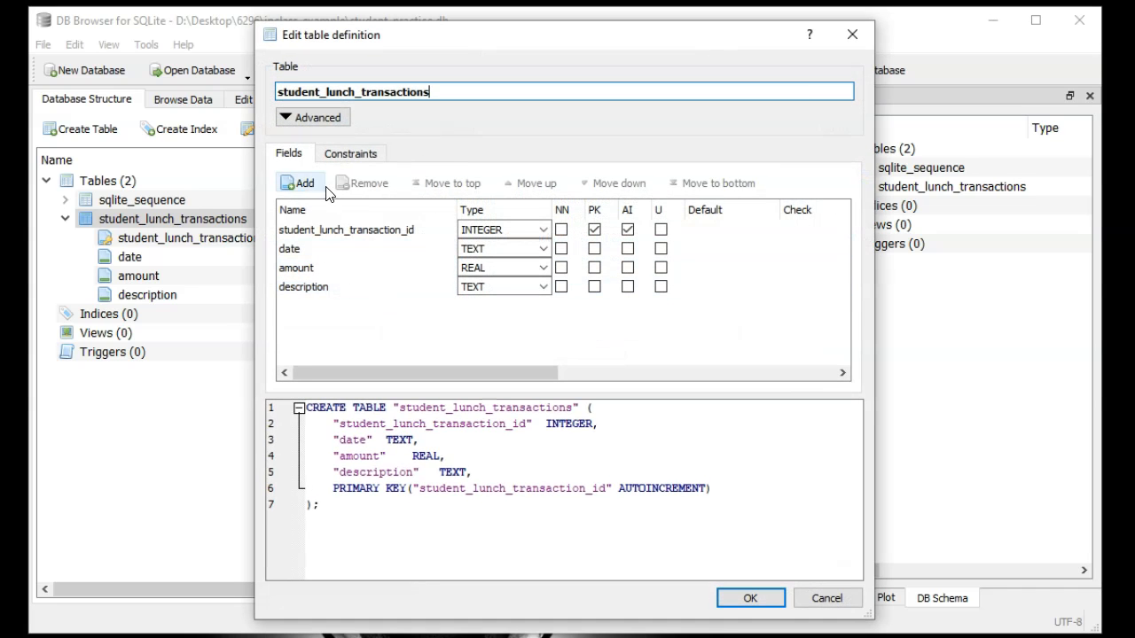
Add a field named studen_name with type TEXT to the student_lunch_transactions table and save the definition
{"action": "left_click", "coordinate": [300, 184]}
{"action": "type", "text": "studn"}
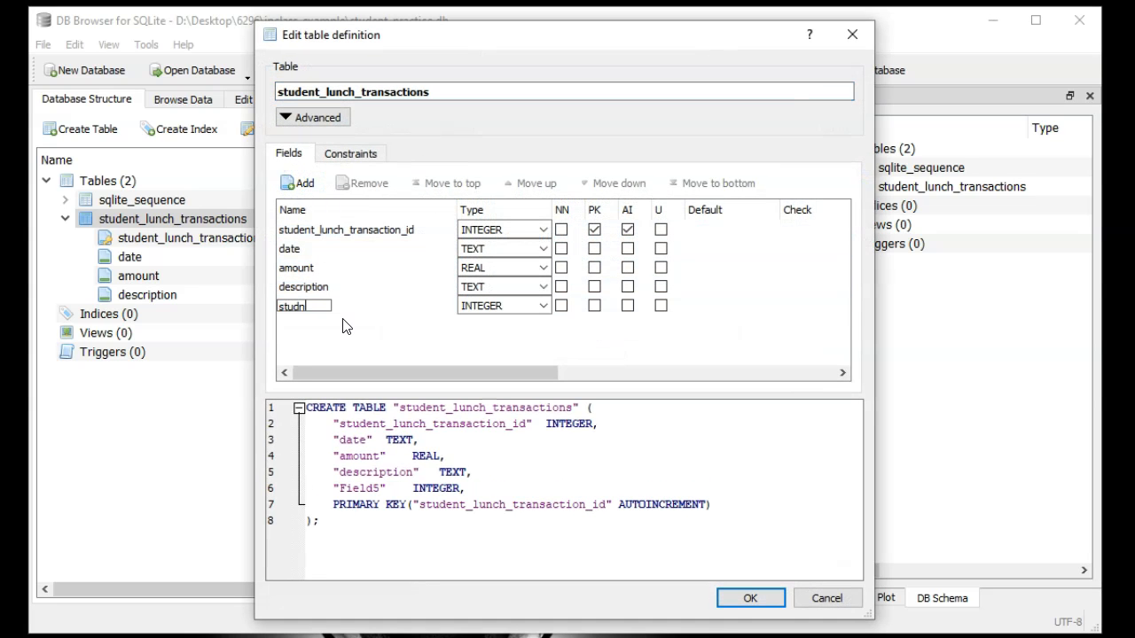
{"action": "key", "text": "BackSpace"}
{"action": "type", "text": "en_name"}
{"action": "key", "text": "Tab"}
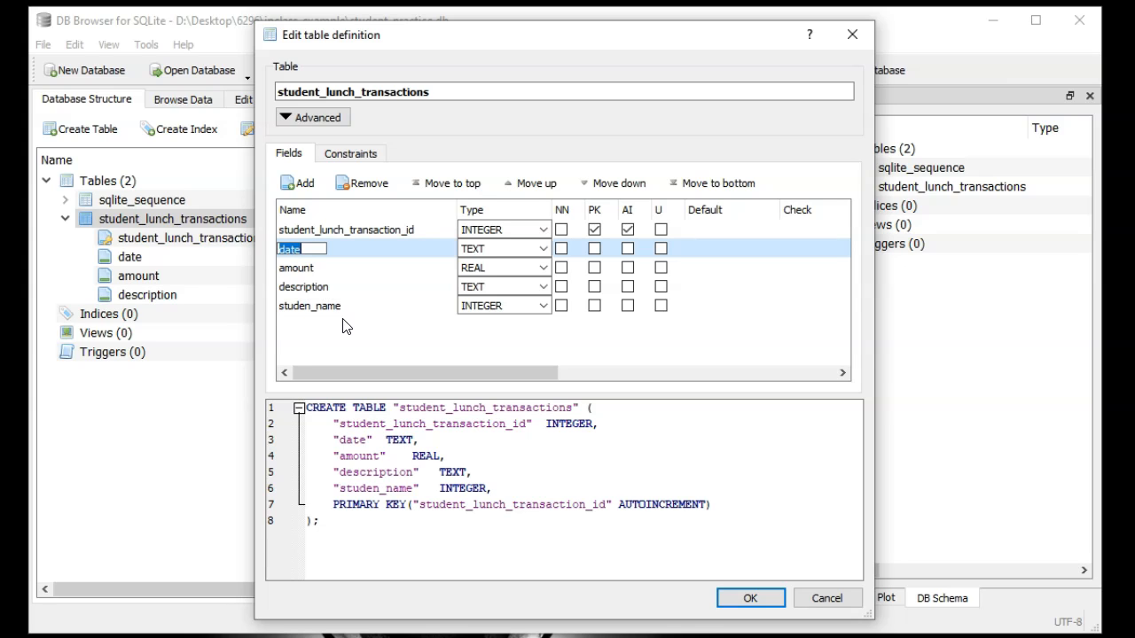
{"action": "left_click", "coordinate": [499, 305]}
{"action": "left_click", "coordinate": [543, 305]}
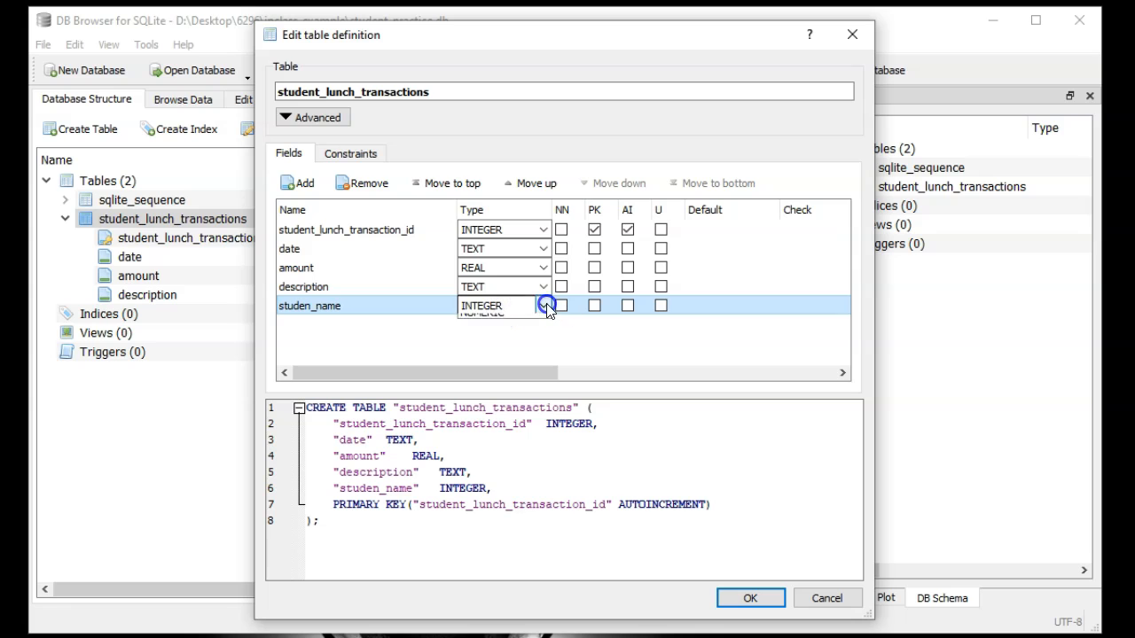
{"action": "left_click", "coordinate": [495, 335]}
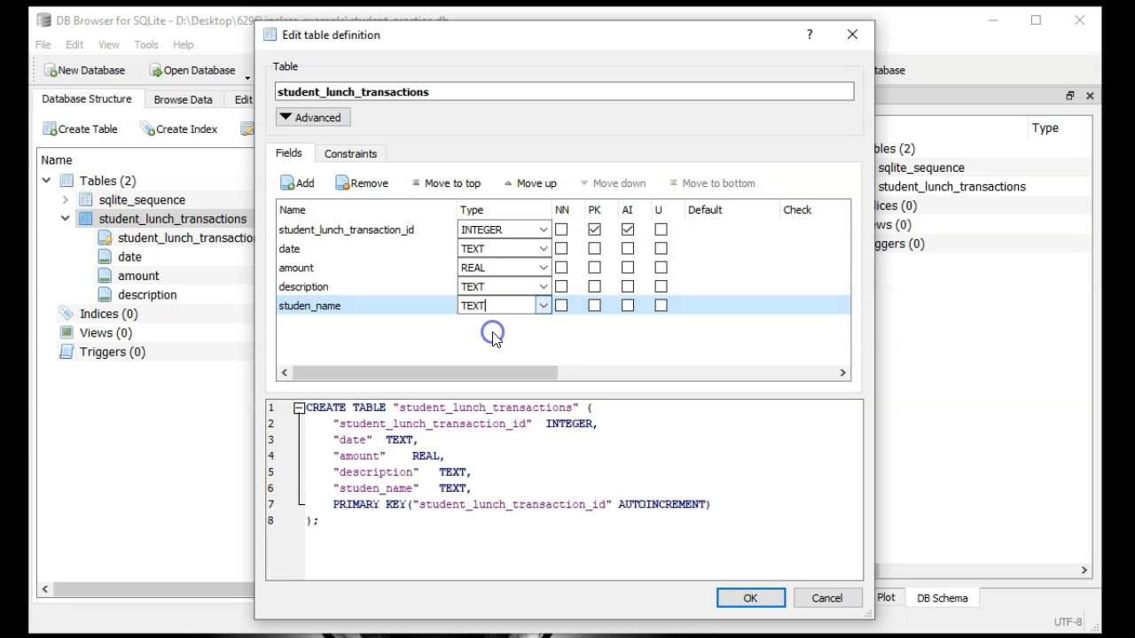
{"action": "left_click", "coordinate": [756, 596]}
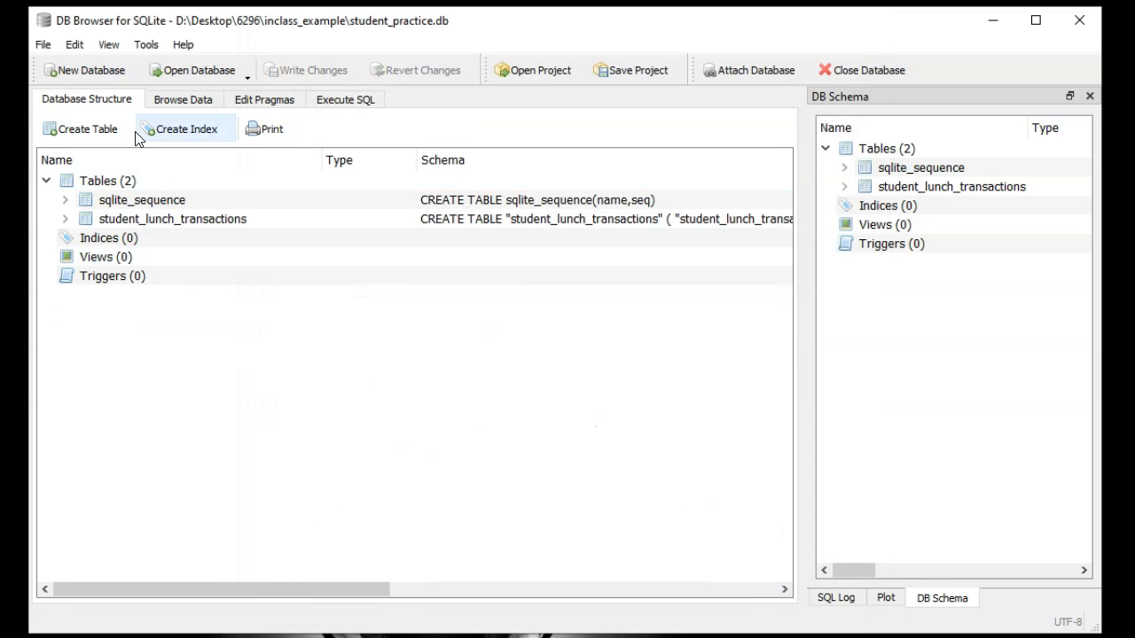
Enter the student's first name in the studen_name field of the 2023-02-14 Deposit record
{"action": "left_click", "coordinate": [181, 102]}
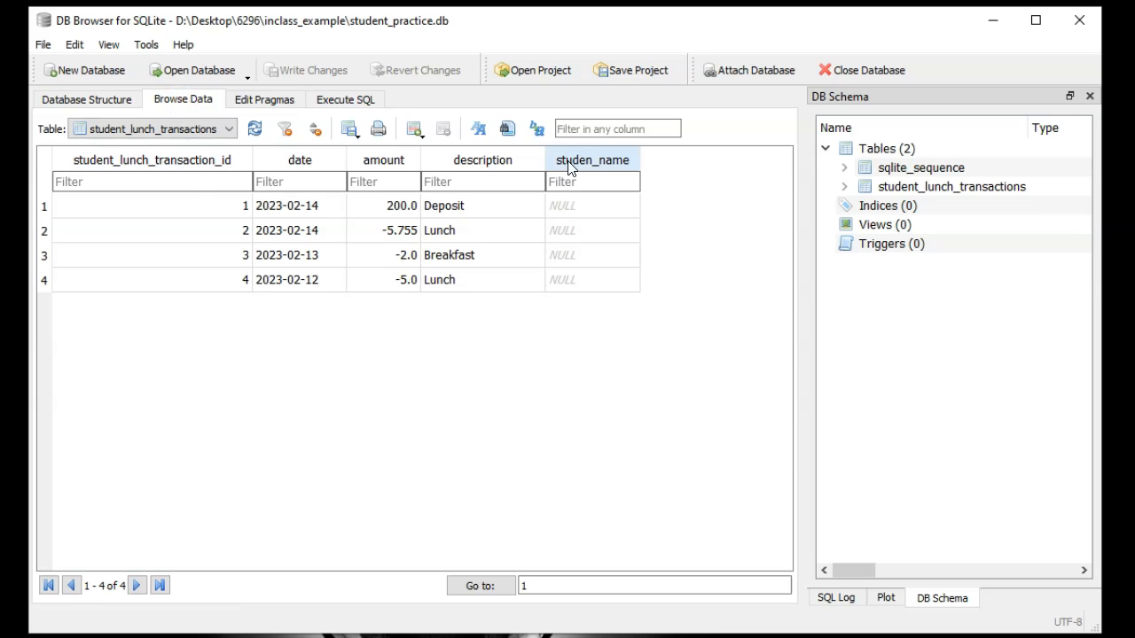
{"action": "double_click", "coordinate": [570, 214]}
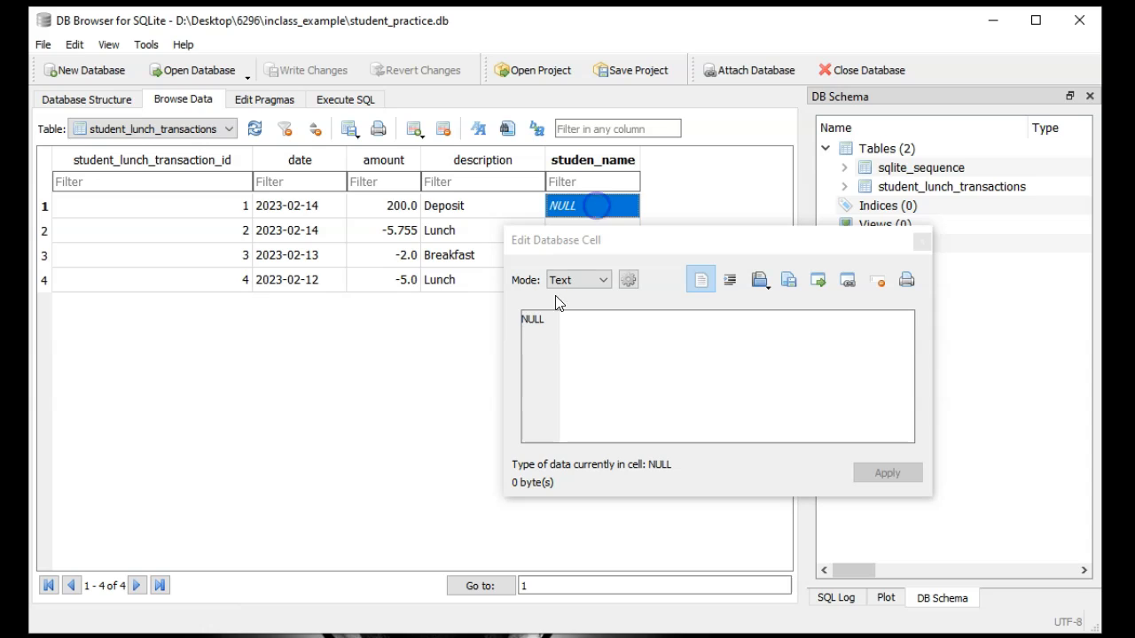
{"action": "left_click", "coordinate": [538, 321]}
{"action": "type", "text": "Andrew"}
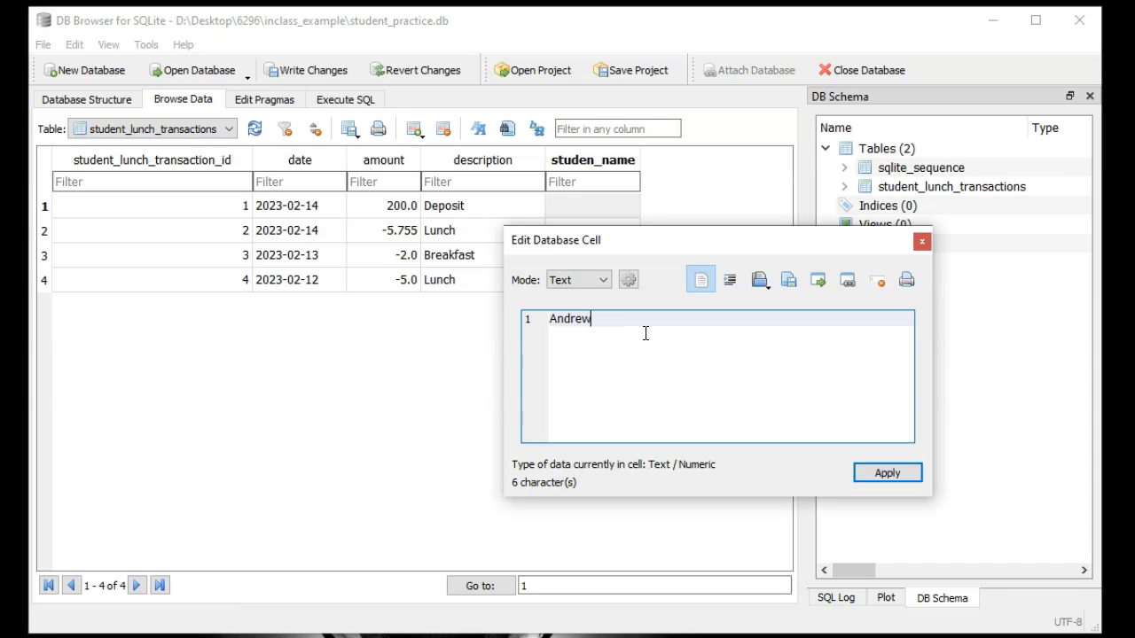
{"action": "left_click", "coordinate": [887, 473]}
{"action": "left_click", "coordinate": [686, 197]}
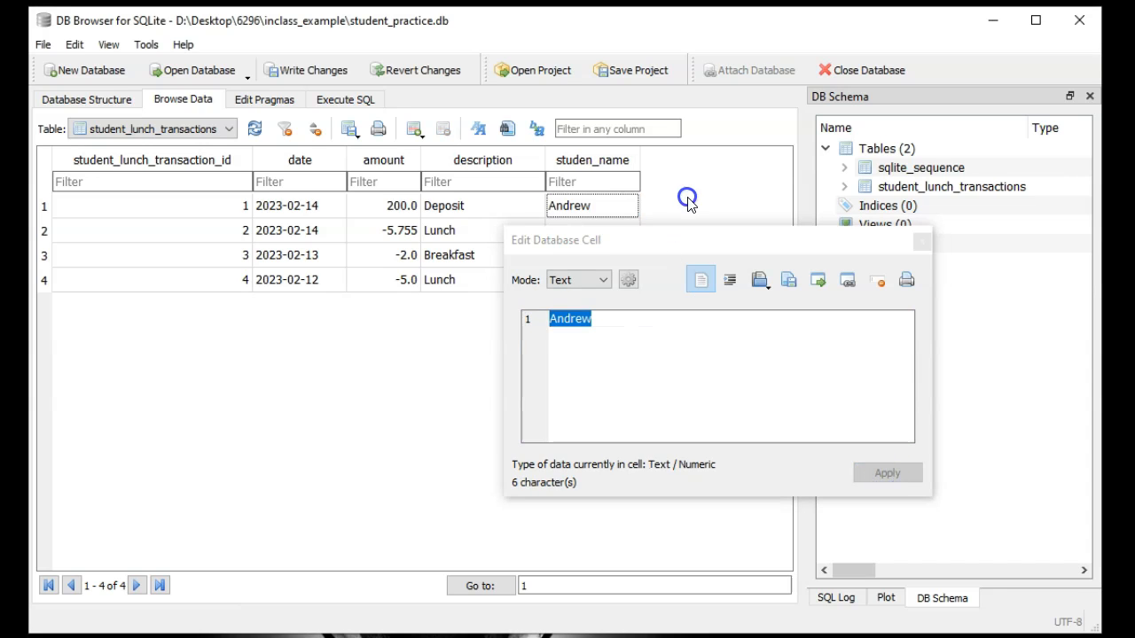
{"action": "left_click", "coordinate": [922, 240]}
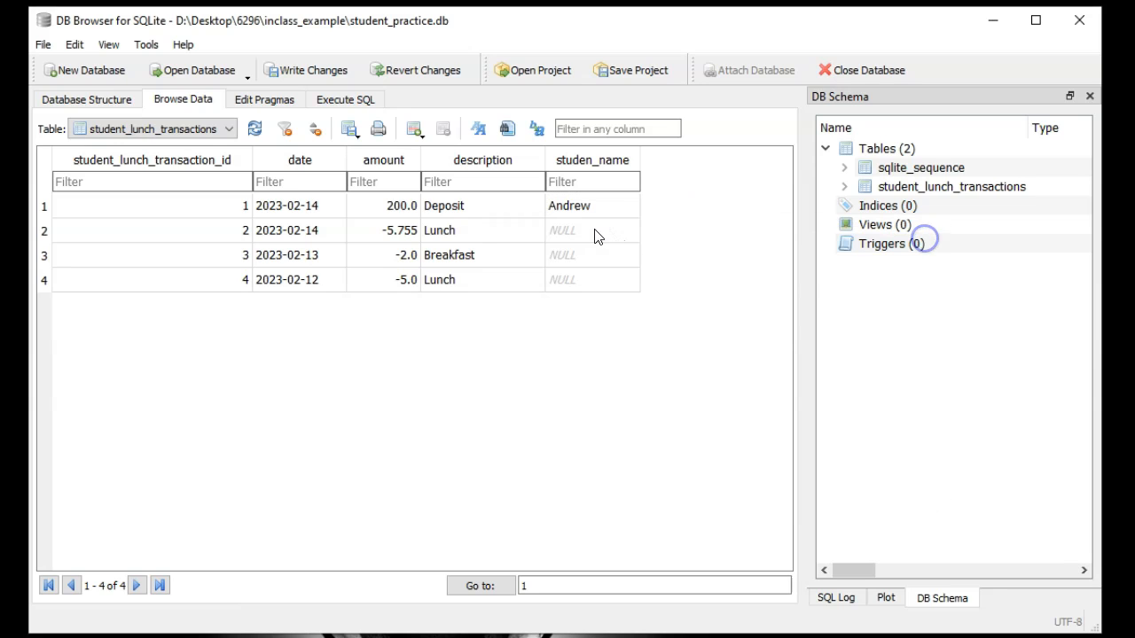
Enter the same student's first name in the studen_name field of the 2023-02-14 Lunch record
{"action": "left_click", "coordinate": [577, 232]}
{"action": "double_click", "coordinate": [576, 232]}
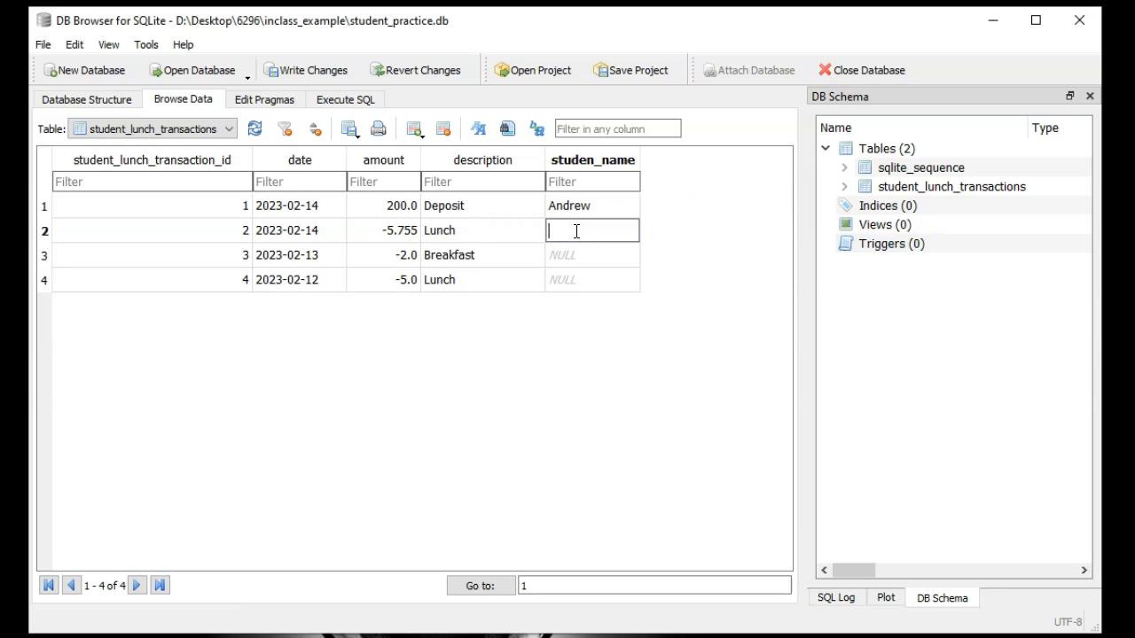
{"action": "type", "text": "Andrew"}
{"action": "left_click", "coordinate": [673, 288]}
Enter the other two students' first names in the studen_name field of the 2023-02-13 Breakfast and 2023-02-12 Lunch records
{"action": "left_click", "coordinate": [578, 255]}
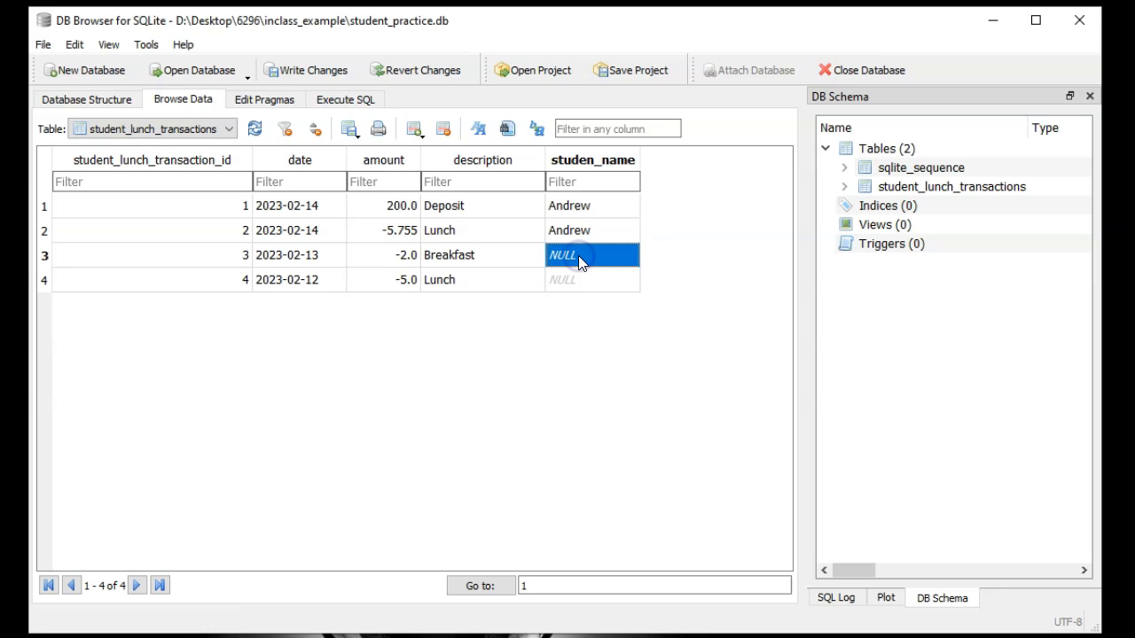
{"action": "left_click", "coordinate": [576, 255]}
{"action": "type", "text": "Kennedy"}
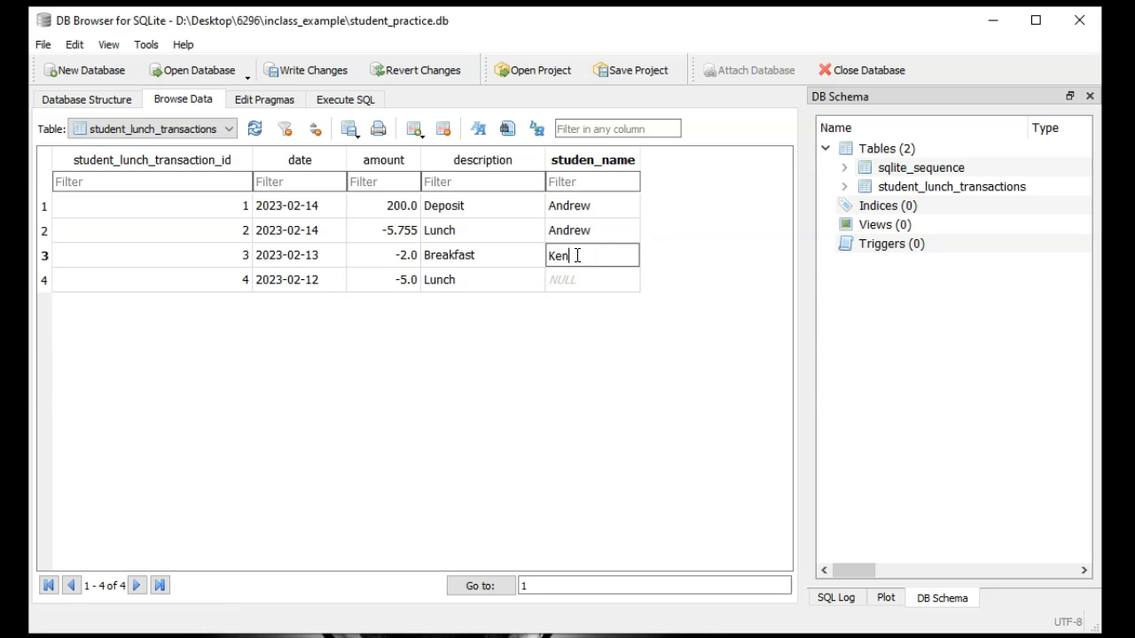
{"action": "left_click", "coordinate": [677, 296]}
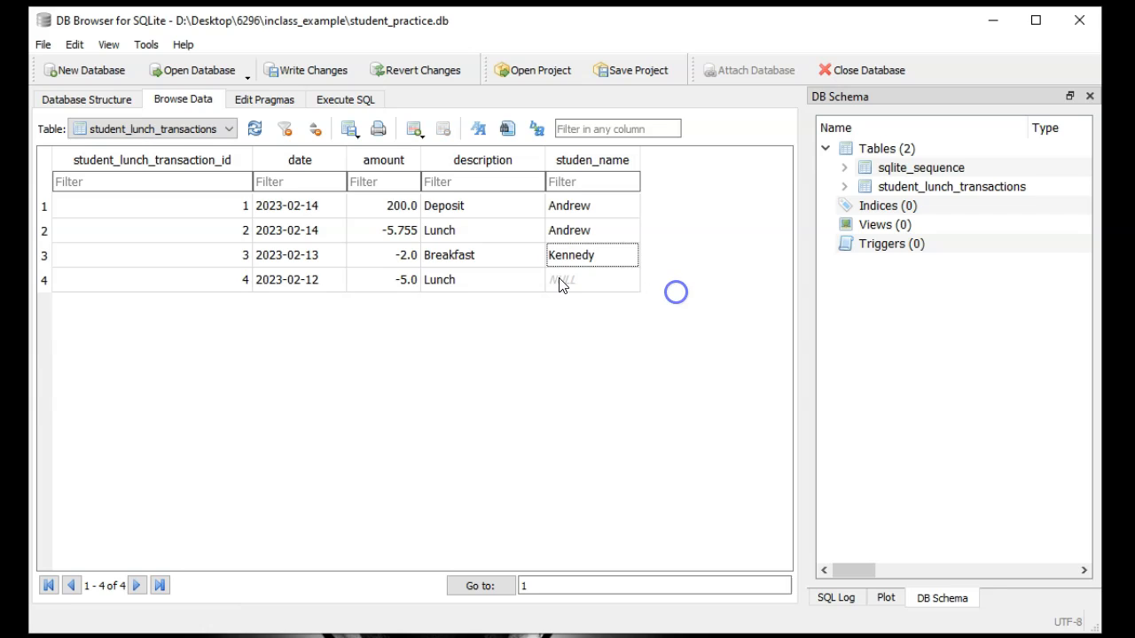
{"action": "left_click", "coordinate": [562, 280]}
{"action": "left_click", "coordinate": [568, 285]}
{"action": "type", "text": "Tyler"}
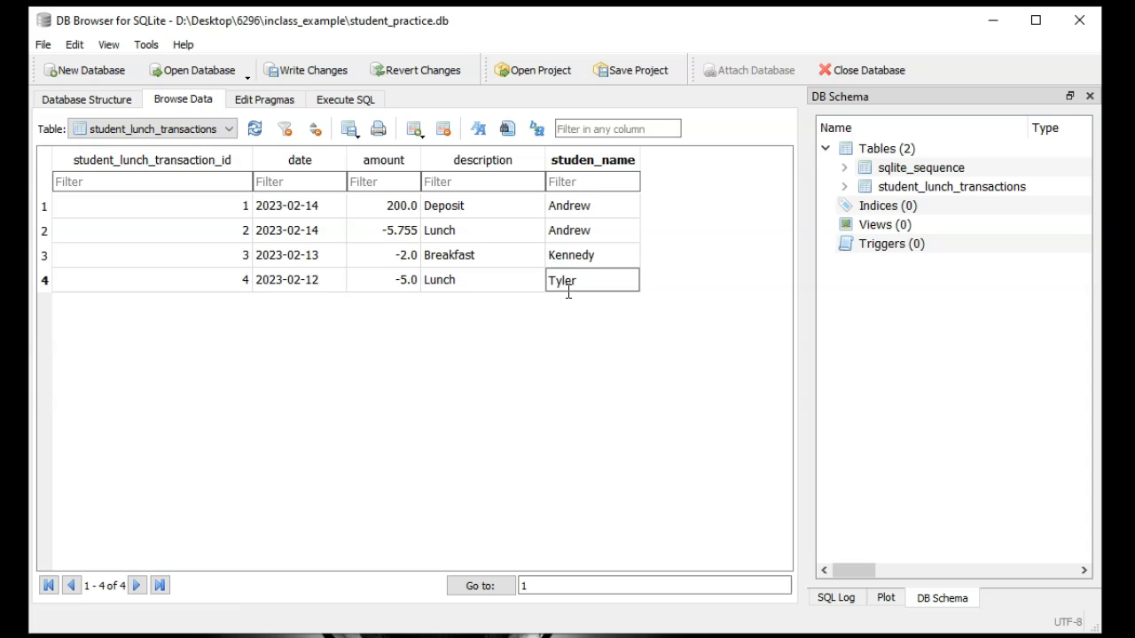
{"action": "left_click", "coordinate": [635, 365]}
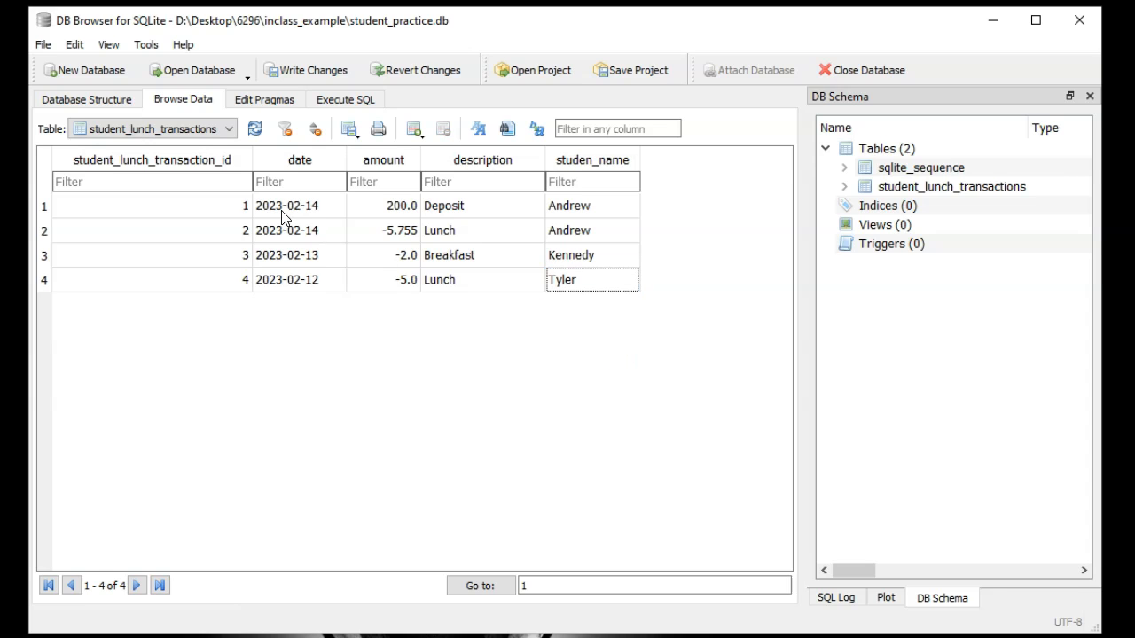
Add student_name before description in the select list of the SQL query and execute it
{"action": "left_click", "coordinate": [346, 100]}
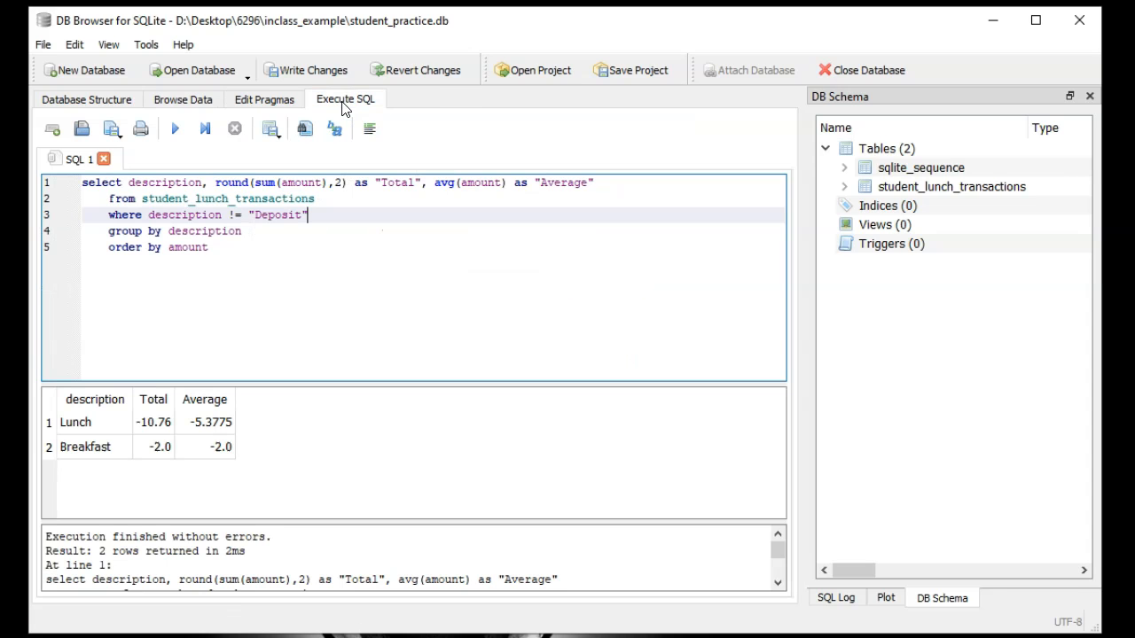
{"action": "left_click", "coordinate": [175, 128]}
{"action": "left_click", "coordinate": [131, 178]}
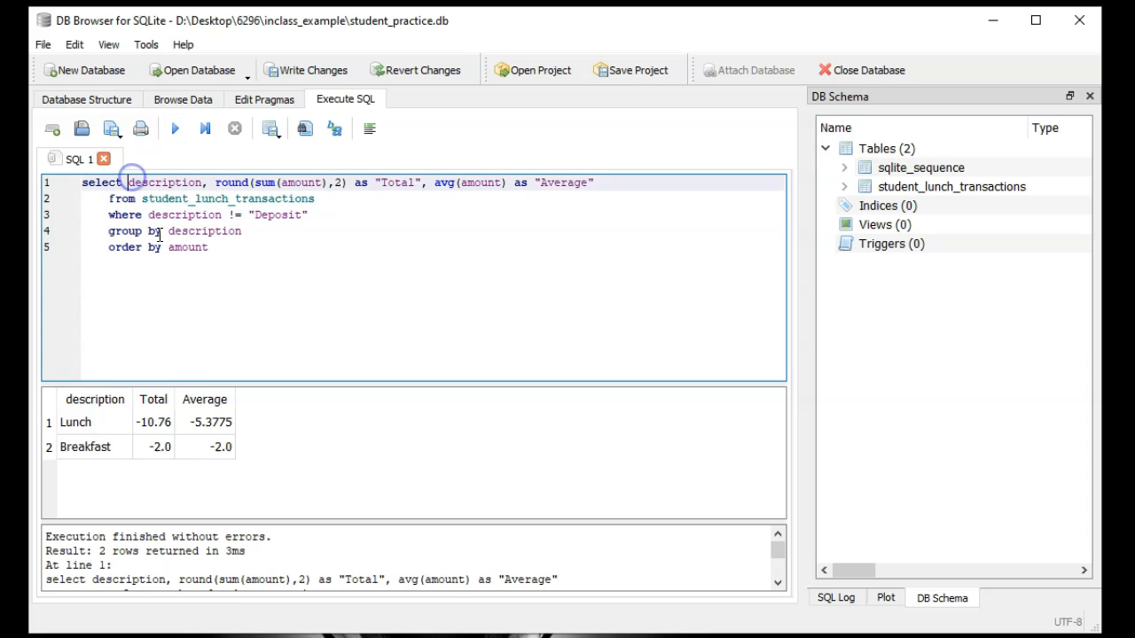
{"action": "type", "text": "student"}
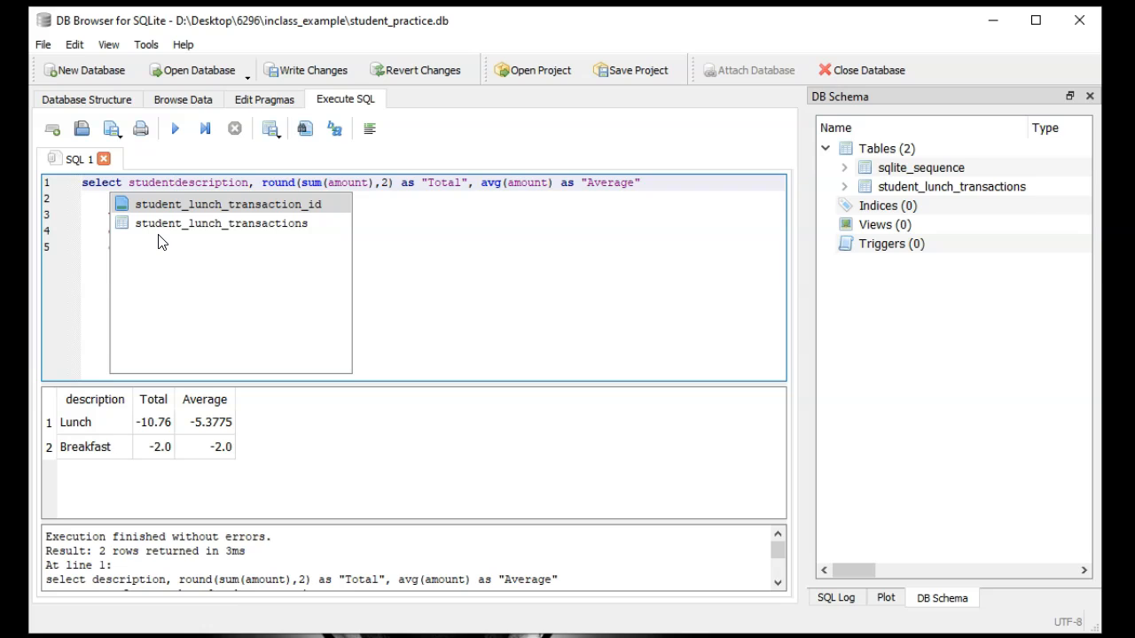
{"action": "type", "text": "_name,"}
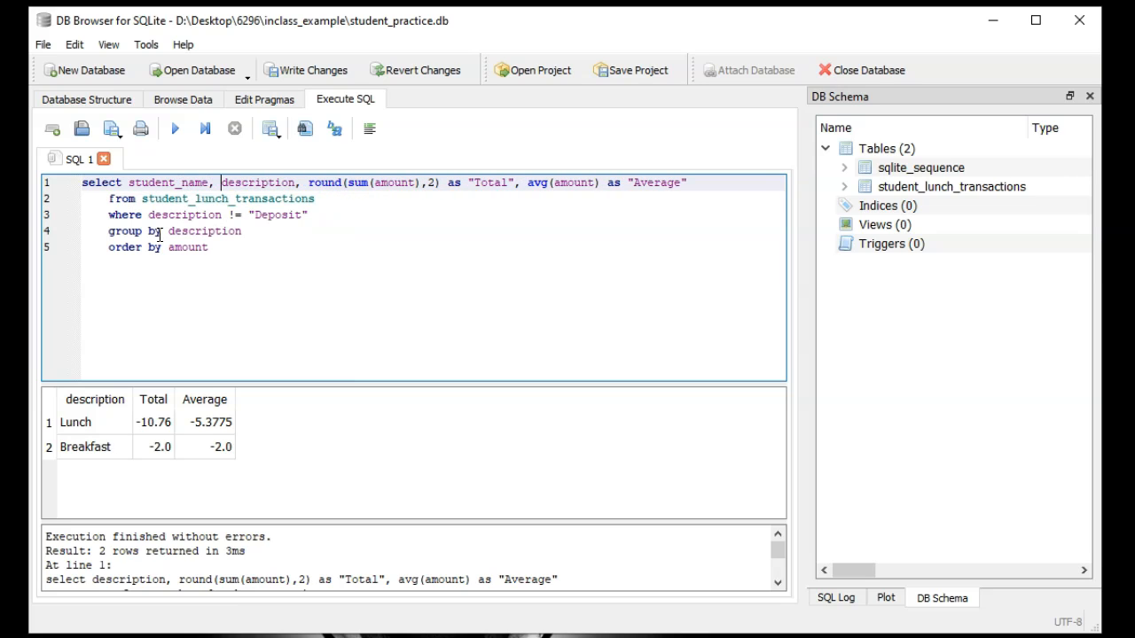
{"action": "left_click", "coordinate": [175, 129]}
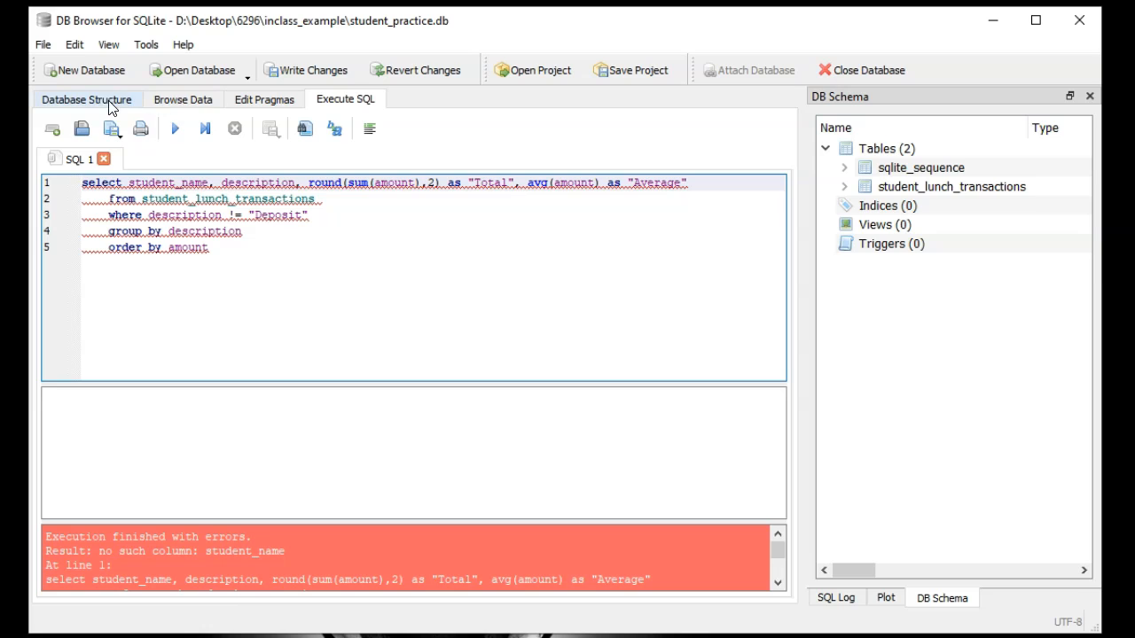
Check the name column's spelling in the table data, correct it to studen_name in the select list, and rerun the query
{"action": "left_click", "coordinate": [194, 102]}
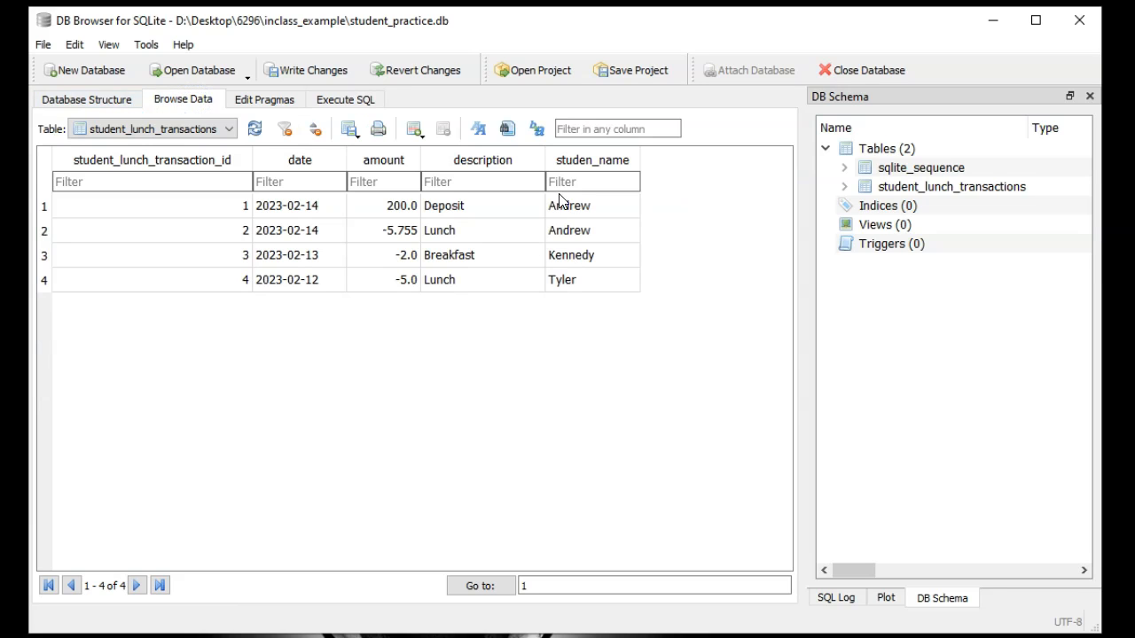
{"action": "left_click", "coordinate": [585, 164]}
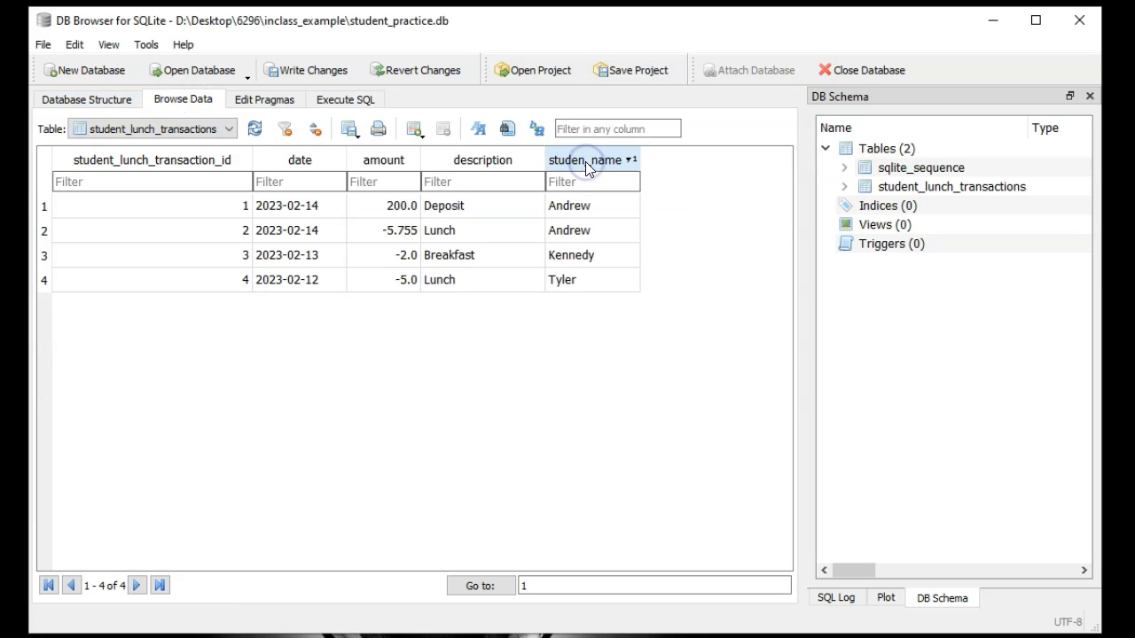
{"action": "left_click", "coordinate": [345, 99]}
{"action": "left_click", "coordinate": [175, 182]}
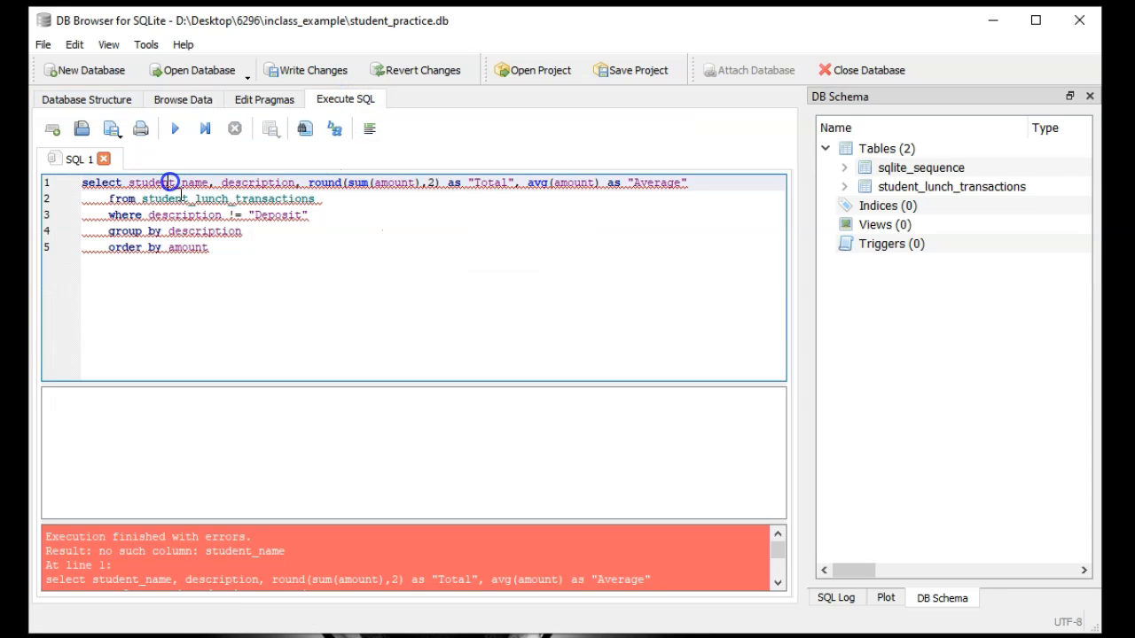
{"action": "key", "text": "BackSpace"}
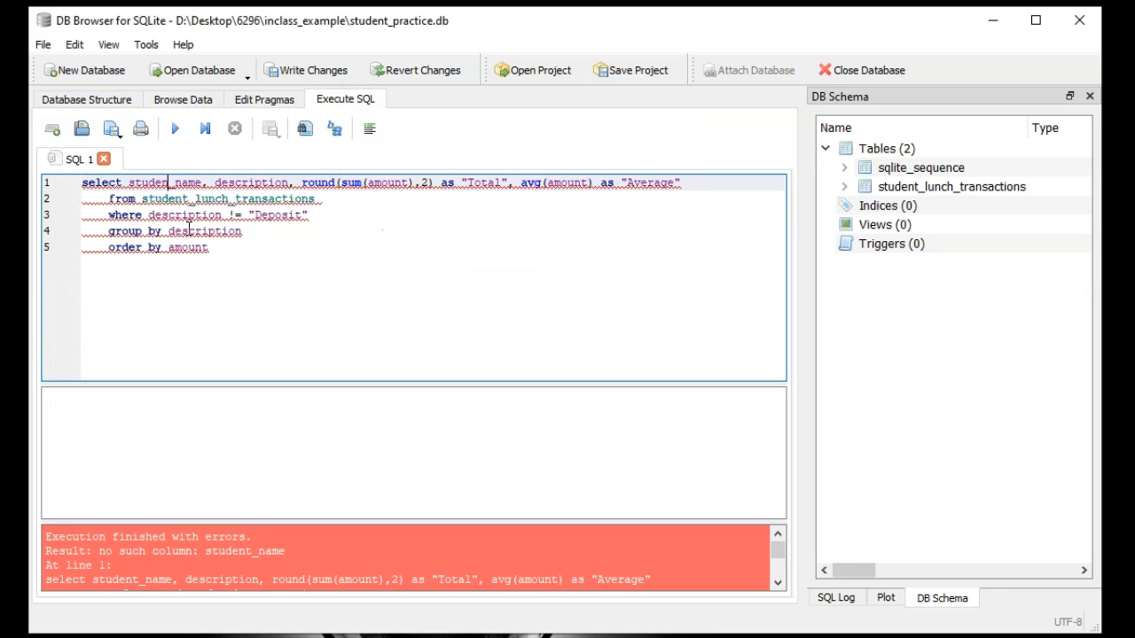
{"action": "left_click", "coordinate": [174, 129]}
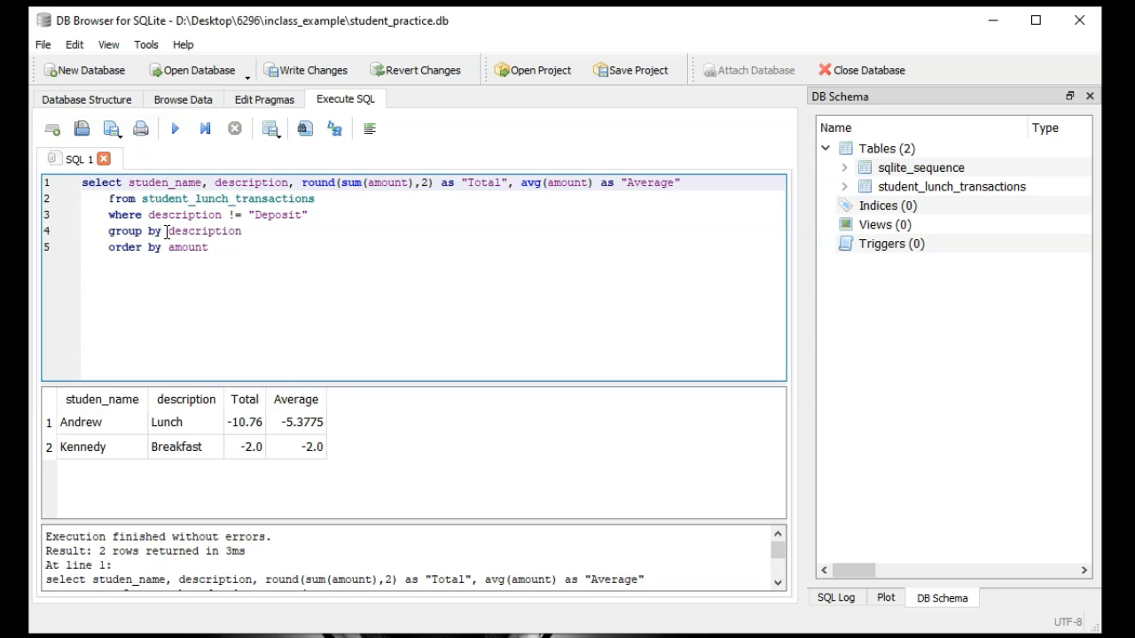
Add studen_name before description in the group by clause and rerun the query
{"action": "left_click", "coordinate": [168, 232]}
{"action": "type", "text": "stud"}
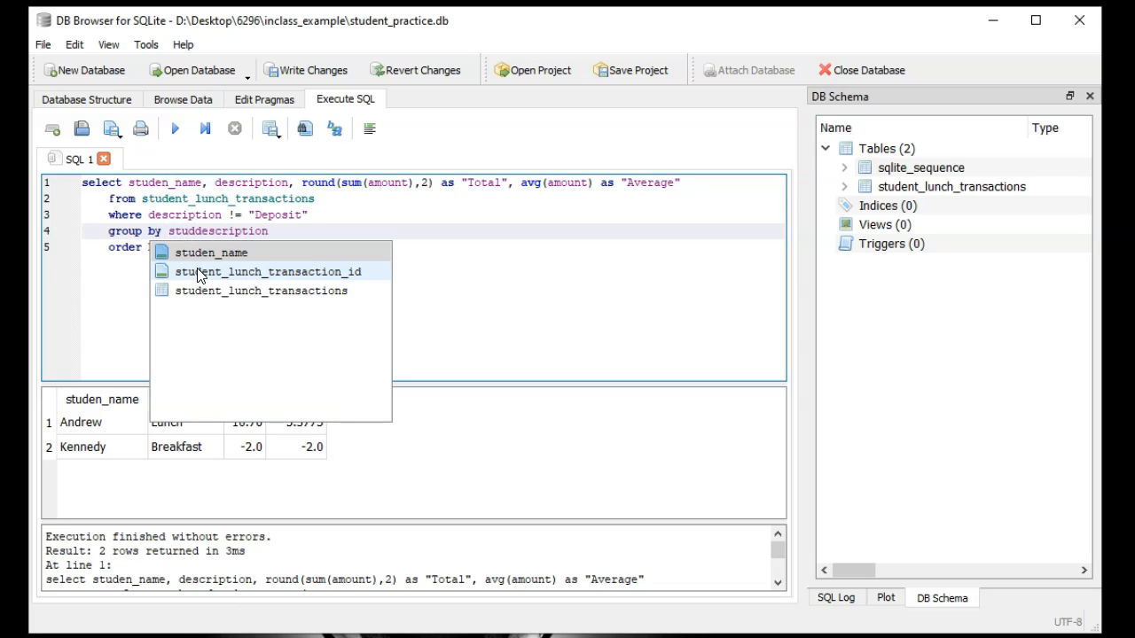
{"action": "key", "text": "Return"}
{"action": "type", "text": ","}
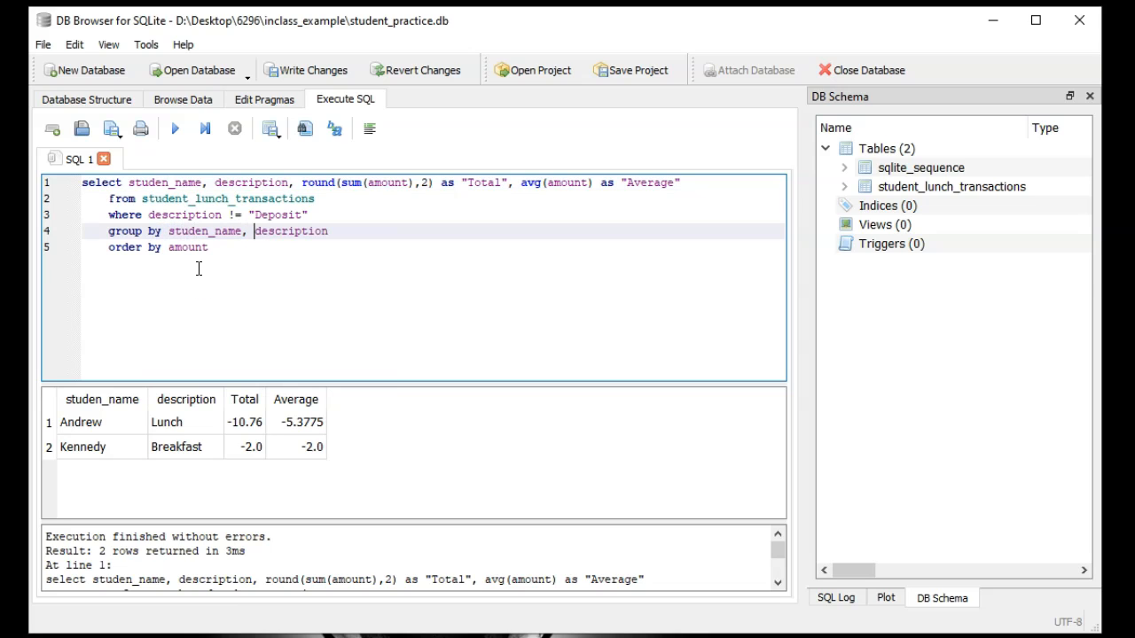
{"action": "left_click", "coordinate": [175, 129]}
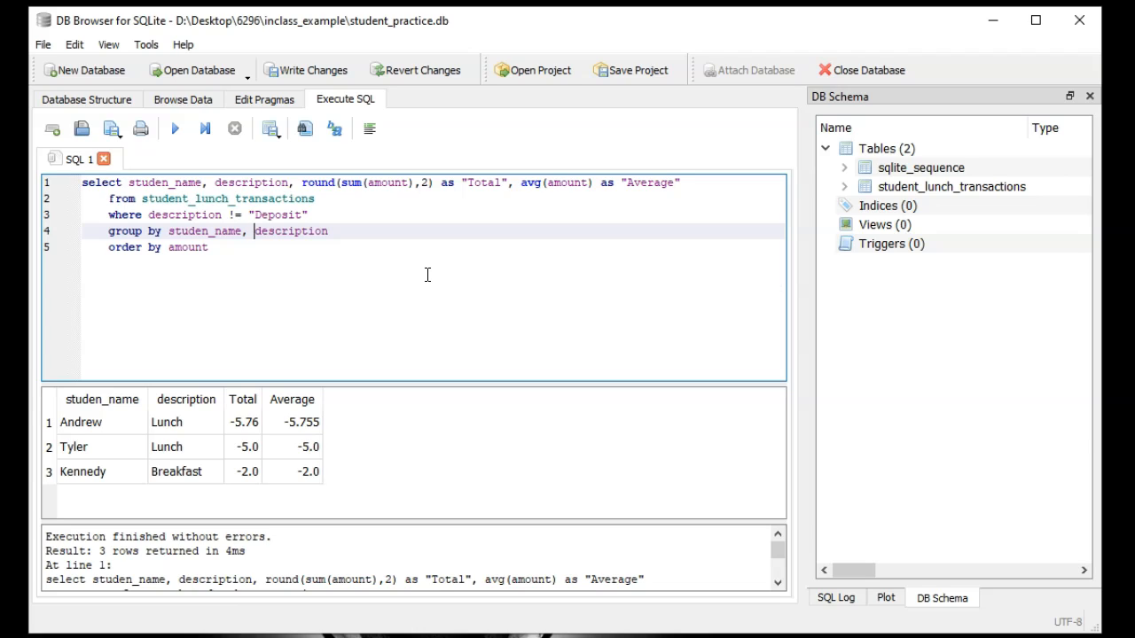
Append AND to the where clause after the "Deposit" condition
{"action": "left_click", "coordinate": [342, 216]}
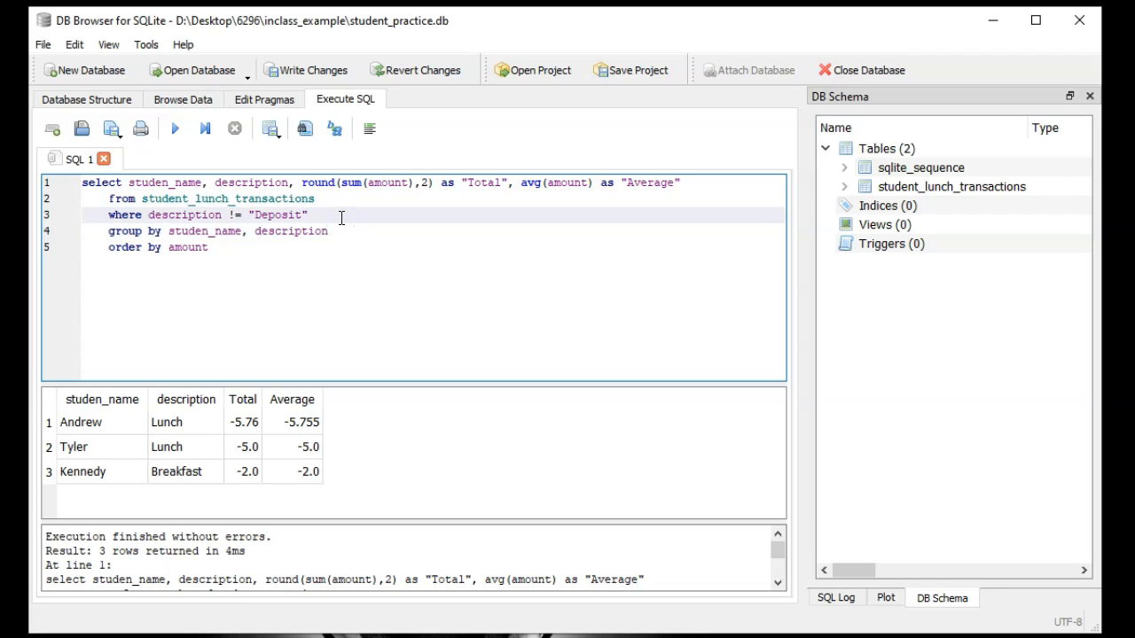
{"action": "type", "text": "AND "}
{"action": "type", "text": "T"}
{"action": "type", "text": "date"}
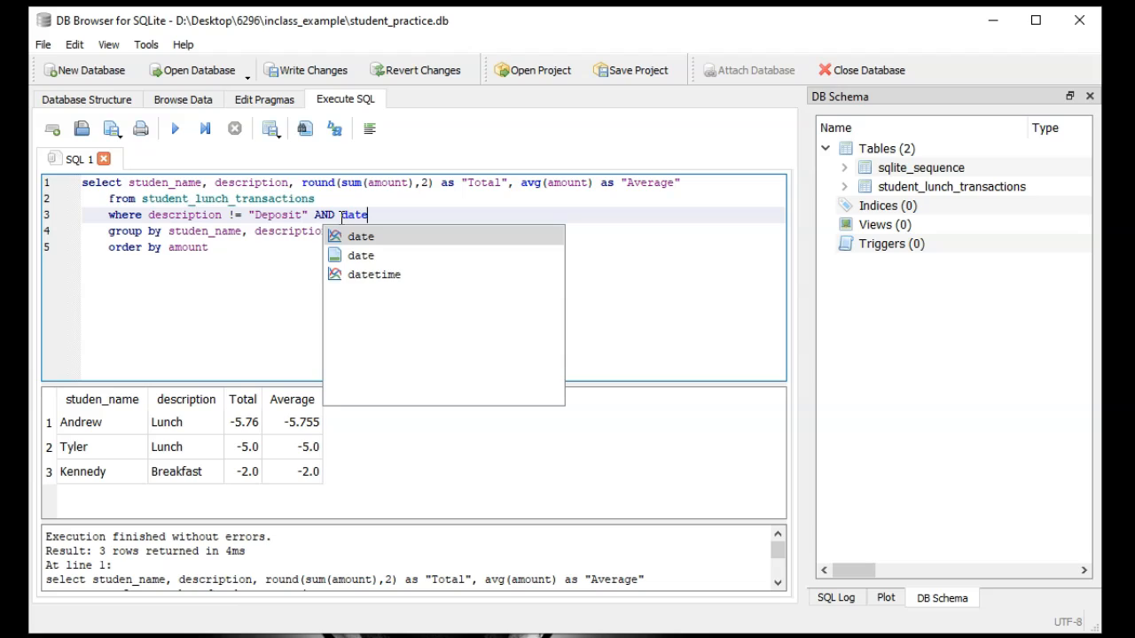
{"action": "key", "text": "BackSpace"}
{"action": "key", "text": "BackSpace"}
{"action": "key", "text": "BackSpace"}
{"action": "key", "text": "BackSpace"}
{"action": "key", "text": "BackSpace"}
Complete the where clause with the date condition strftime('%M',date) = '02' and execute the query
{"action": "type", "text": "str"}
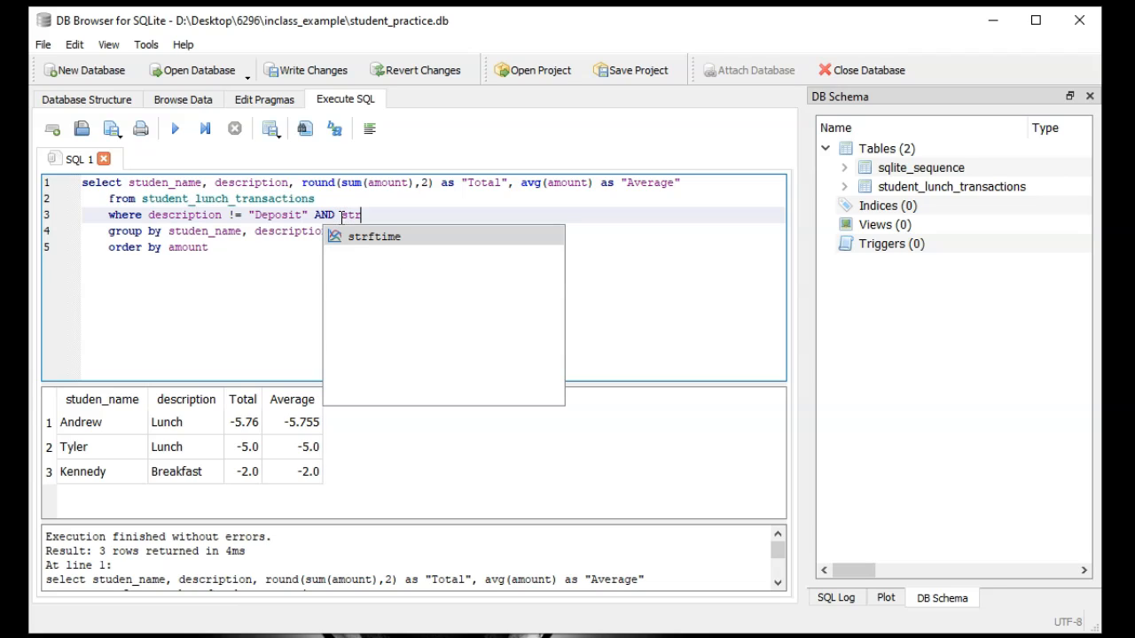
{"action": "key", "text": "Return"}
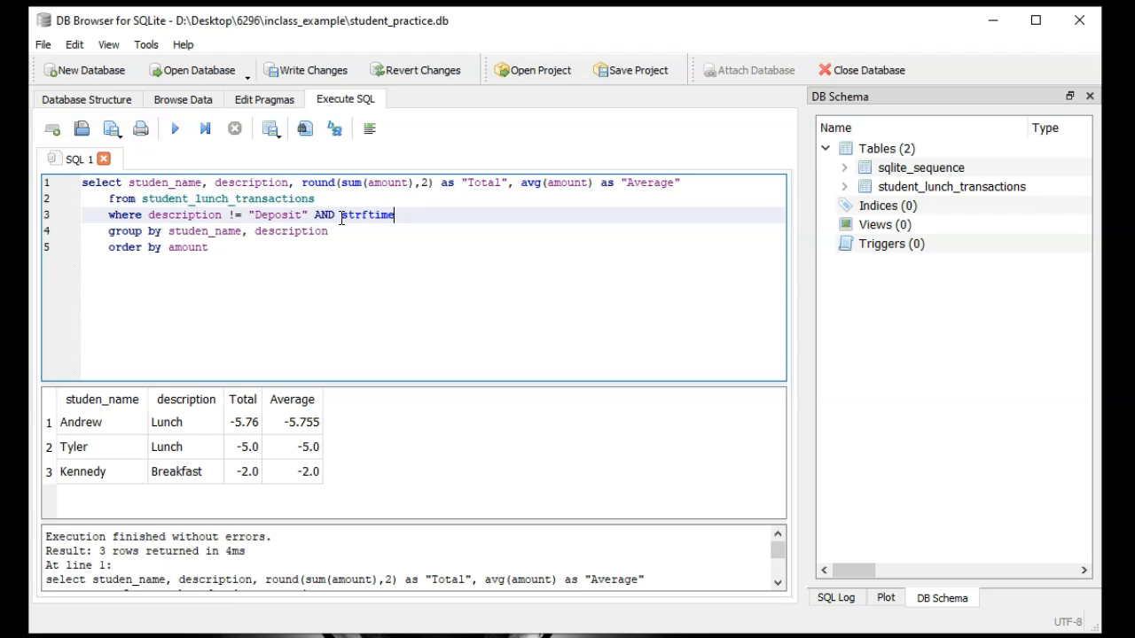
{"action": "type", "text": "('%M"}
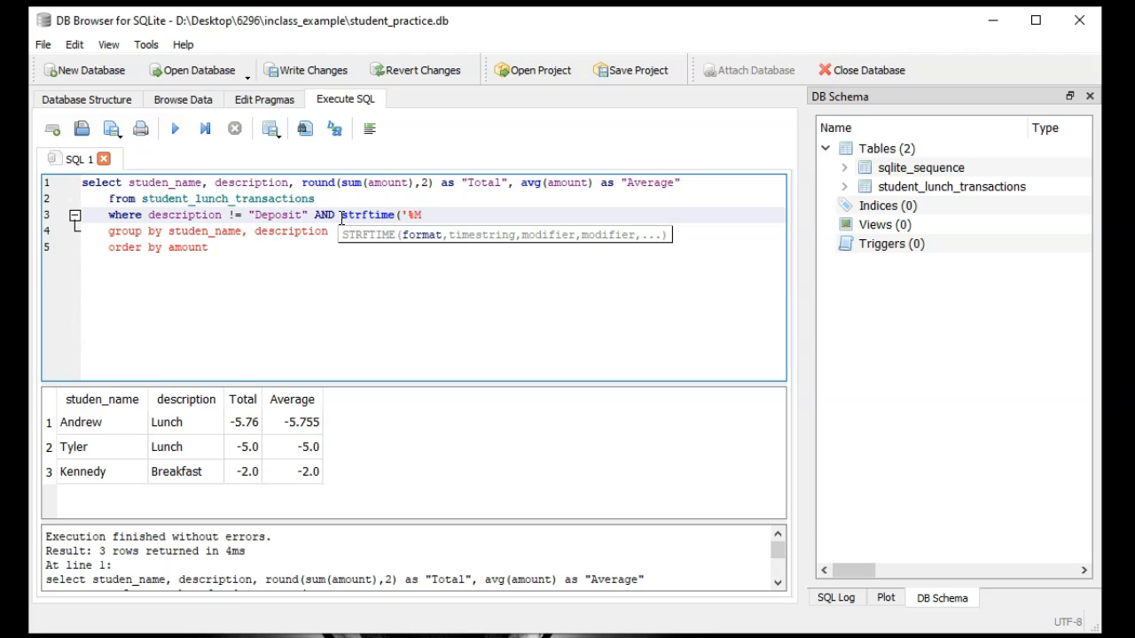
{"action": "type", "text": "',"}
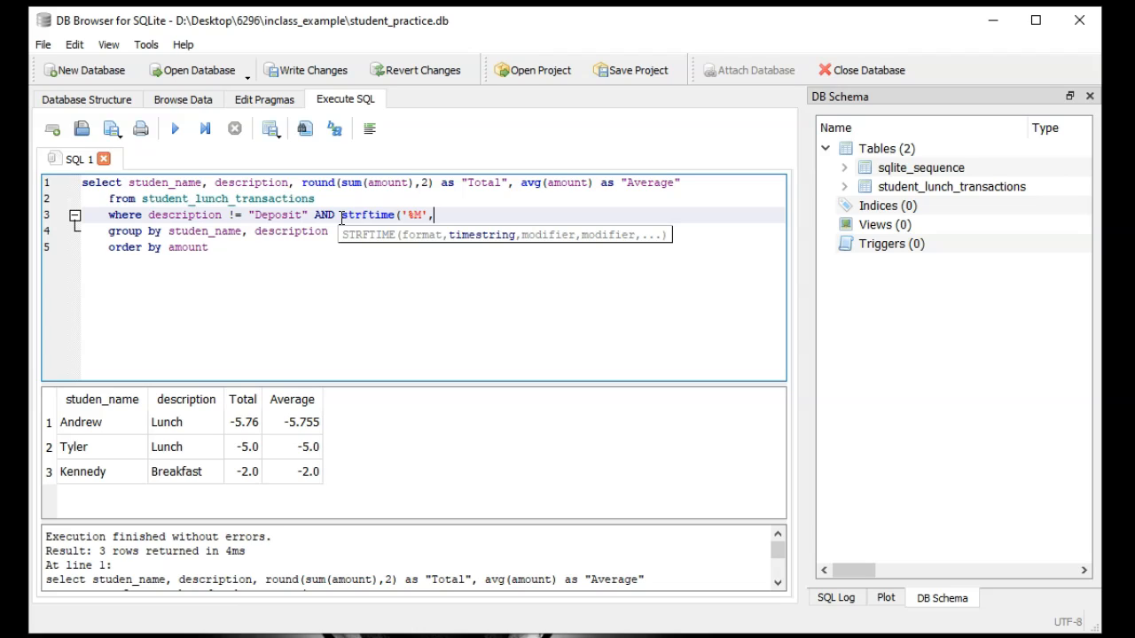
{"action": "type", "text": "date) ="}
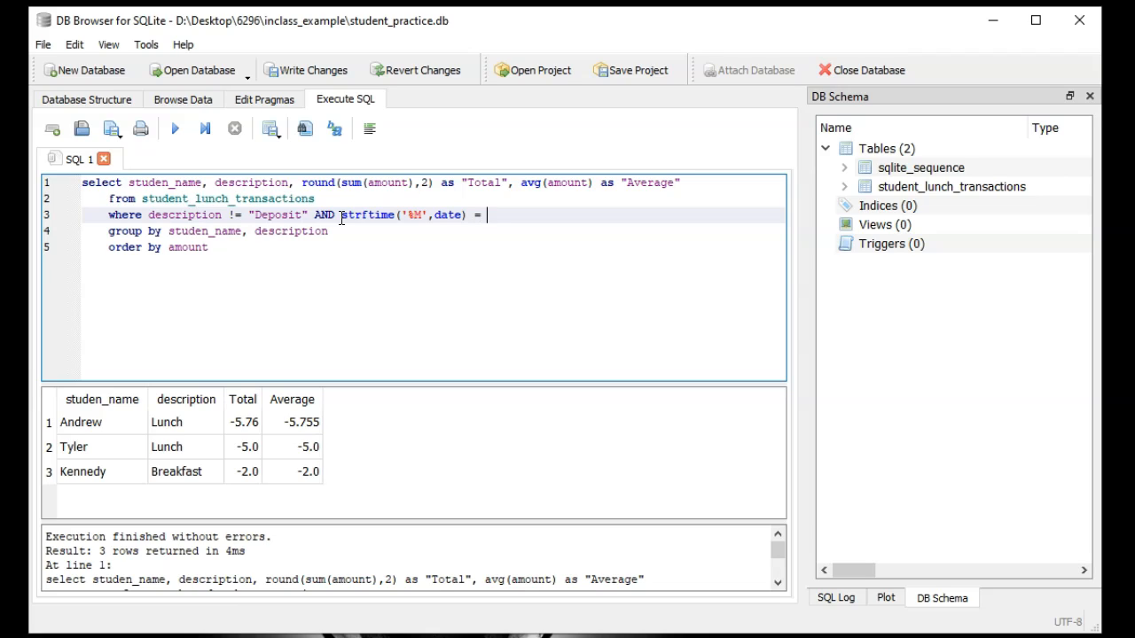
{"action": "type", "text": "'"}
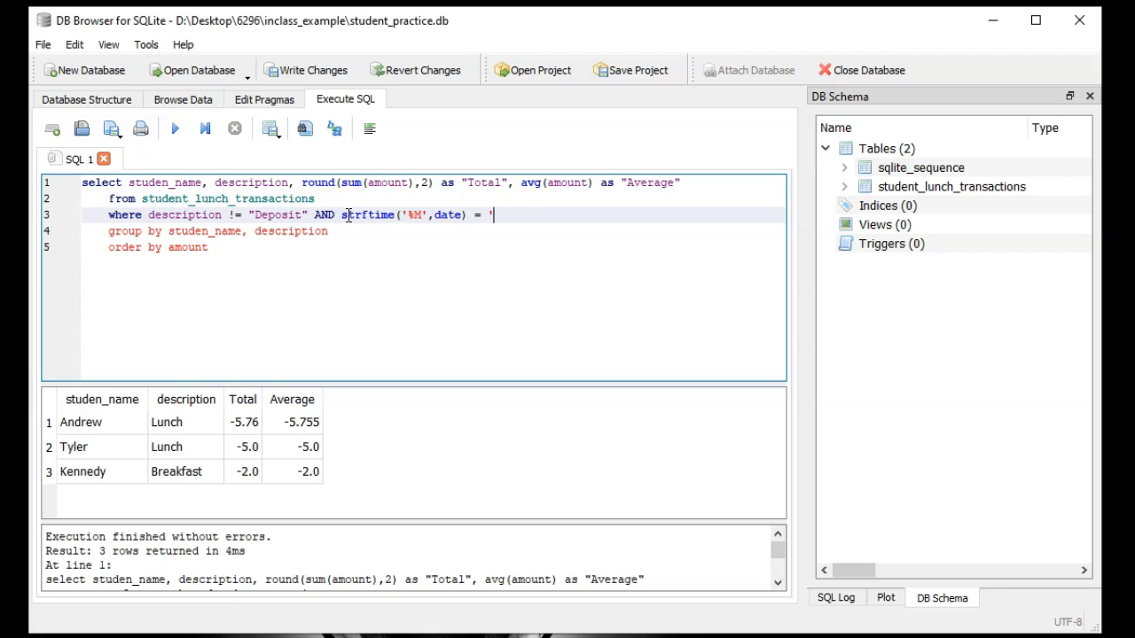
{"action": "left_click", "coordinate": [505, 215]}
{"action": "type", "text": "02'"}
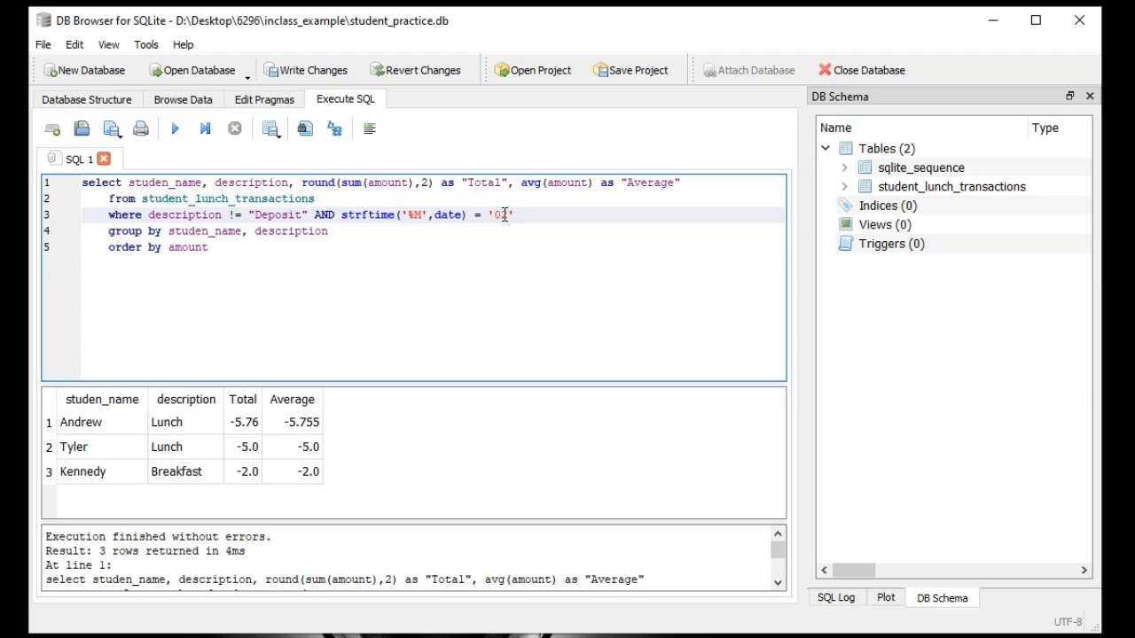
{"action": "left_click", "coordinate": [176, 128]}
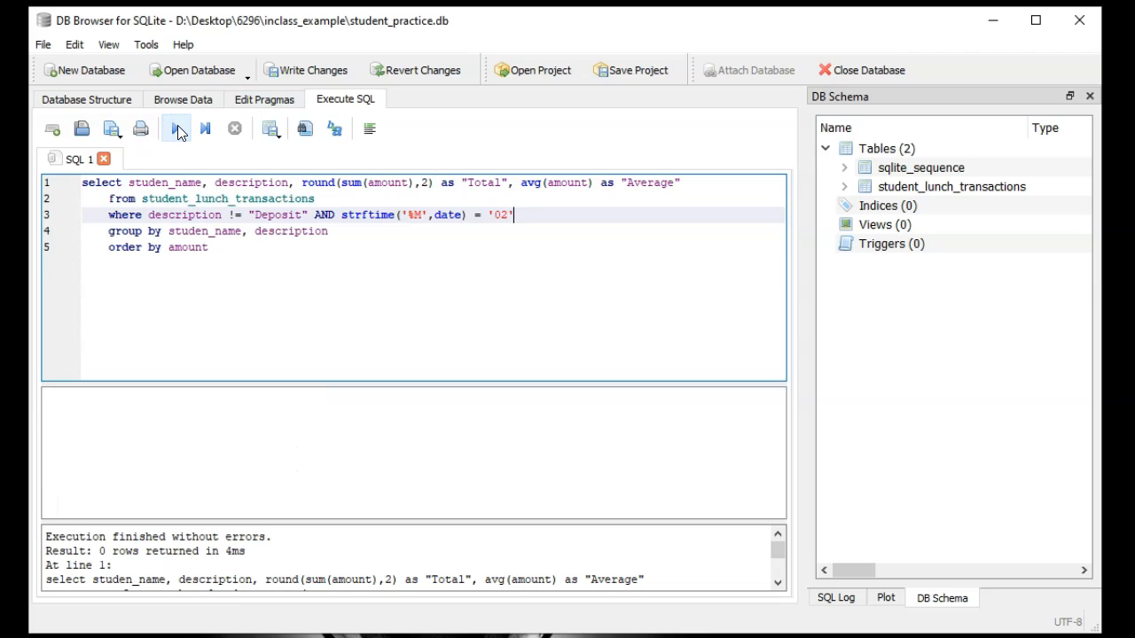
Try the strftime comparison with the value '2' and rerun the query
{"action": "left_click", "coordinate": [501, 214]}
{"action": "key", "text": "BackSpace"}
{"action": "left_click", "coordinate": [175, 129]}
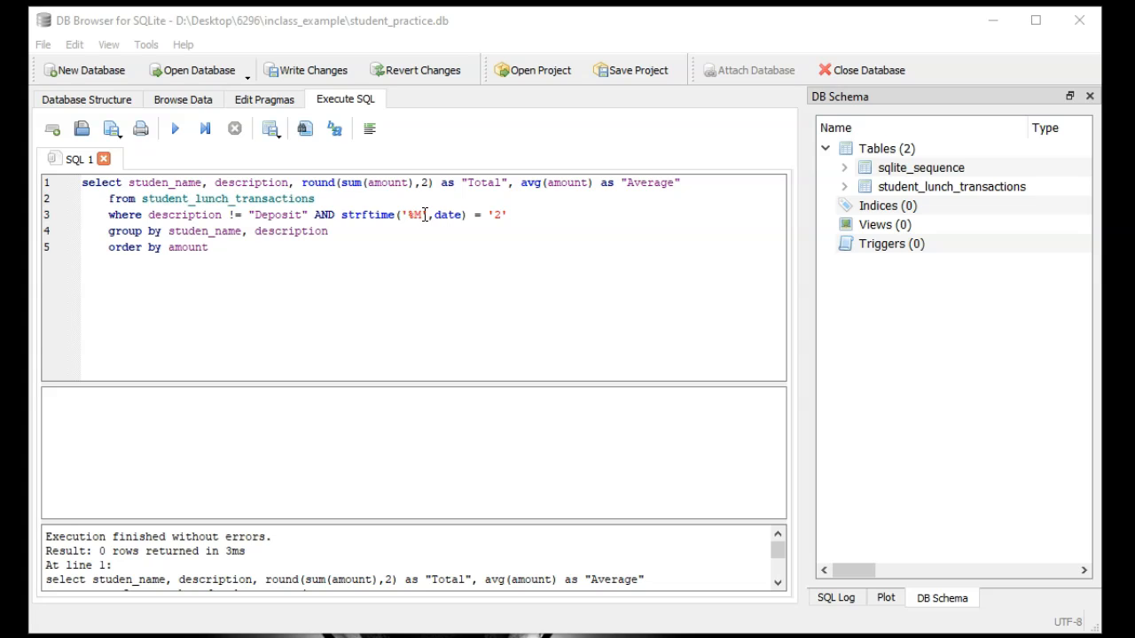
Try filtering by year with strftime('%Y',date) = '2023' and rerun the query
{"action": "left_click", "coordinate": [425, 214]}
{"action": "left_click", "coordinate": [419, 215]}
{"action": "key", "text": "BackSpace"}
{"action": "key", "text": "End"}
{"action": "key", "text": "Left"}
{"action": "type", "text": "023"}
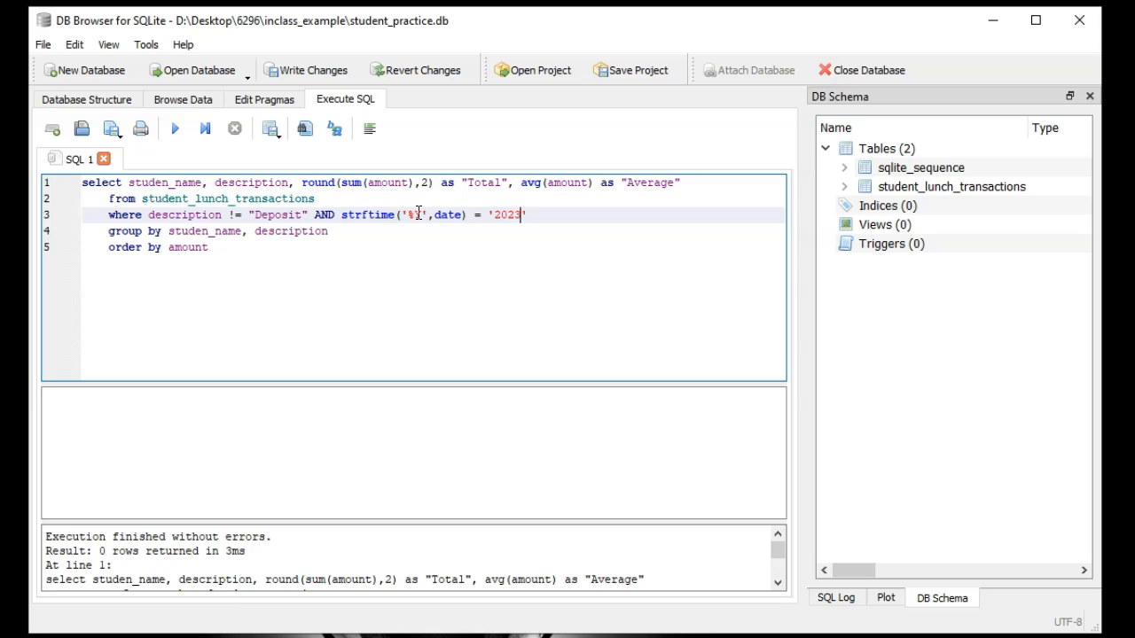
{"action": "left_click", "coordinate": [174, 129]}
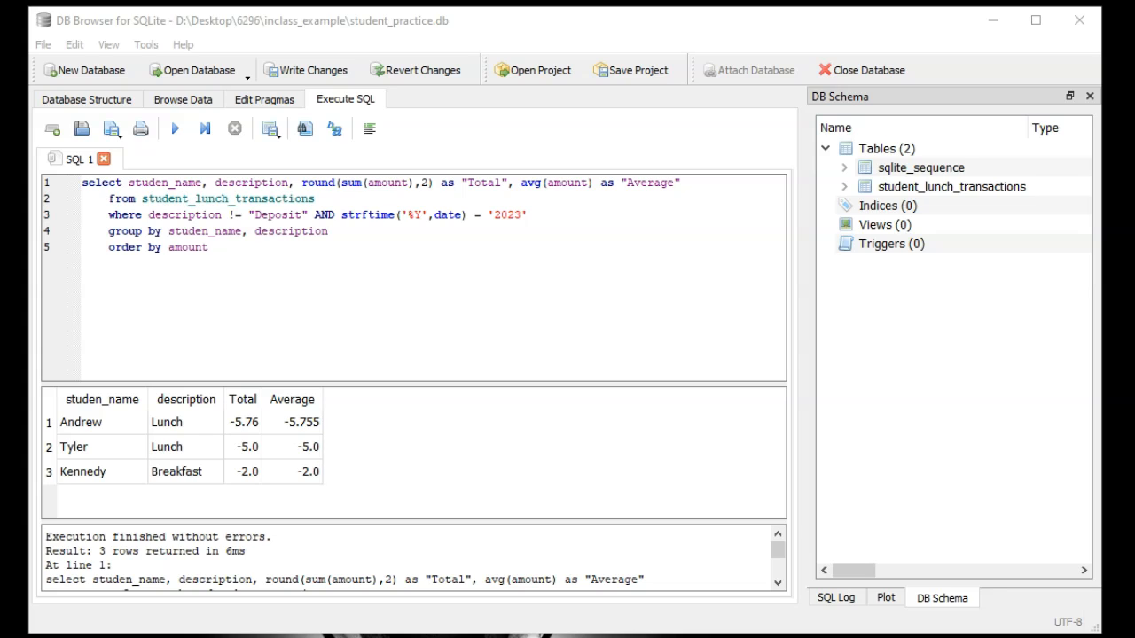
Change the date filter to the month comparison strftime('%m',date) = '2' and run the query
{"action": "left_click", "coordinate": [414, 215]}
{"action": "type", "text": "m"}
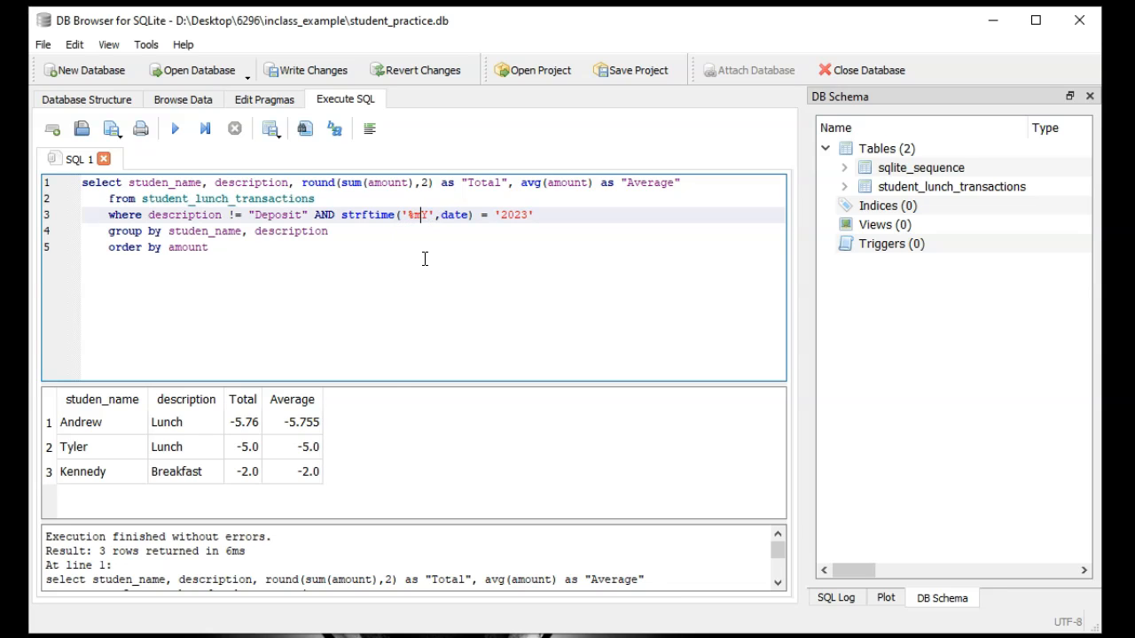
{"action": "key", "text": "Delete"}
{"action": "left_click_drag", "start_coordinate": [501, 215], "coordinate": [521, 216]}
{"action": "key", "text": "BackSpace"}
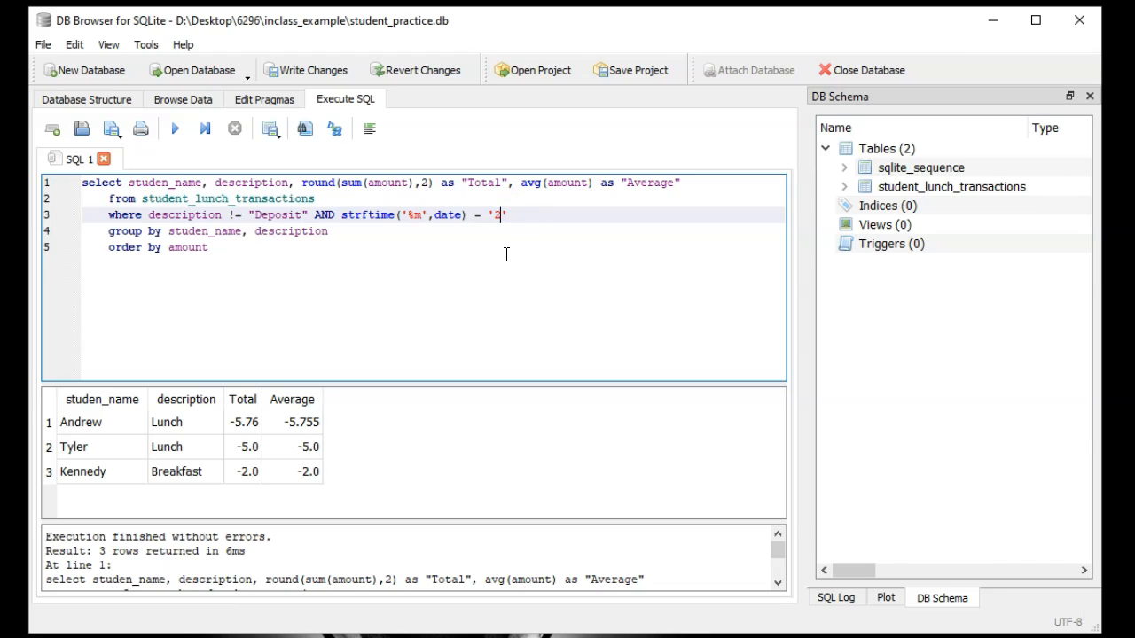
{"action": "left_click", "coordinate": [176, 131]}
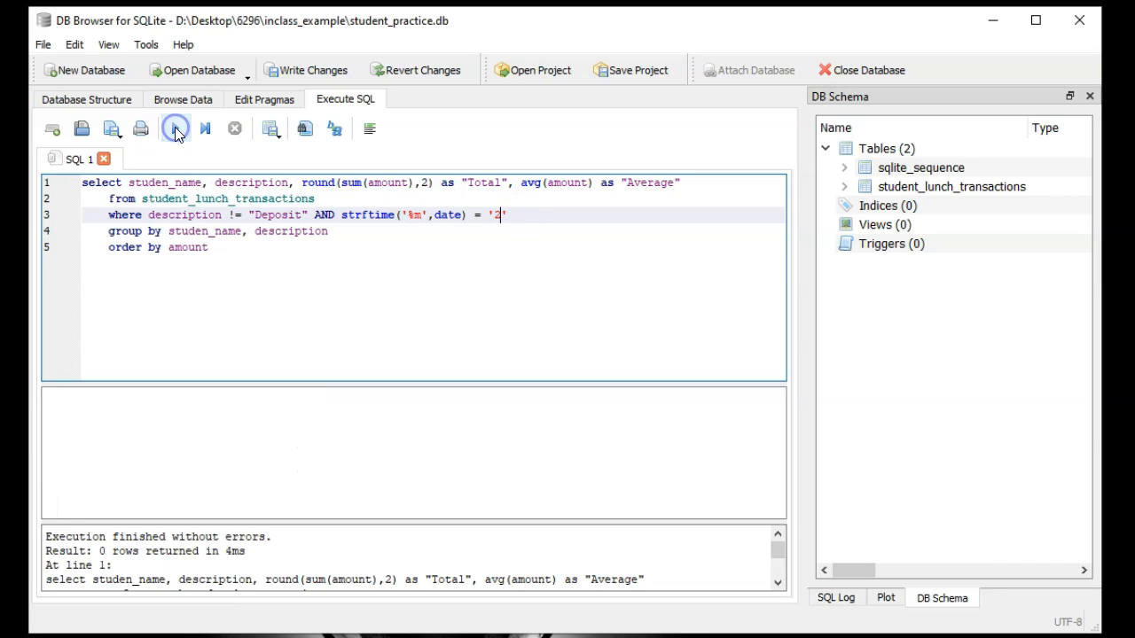
Set the month value in the strftime comparison to '02' and rerun the query
{"action": "left_click", "coordinate": [494, 215]}
{"action": "type", "text": "0"}
{"action": "left_click", "coordinate": [177, 131]}
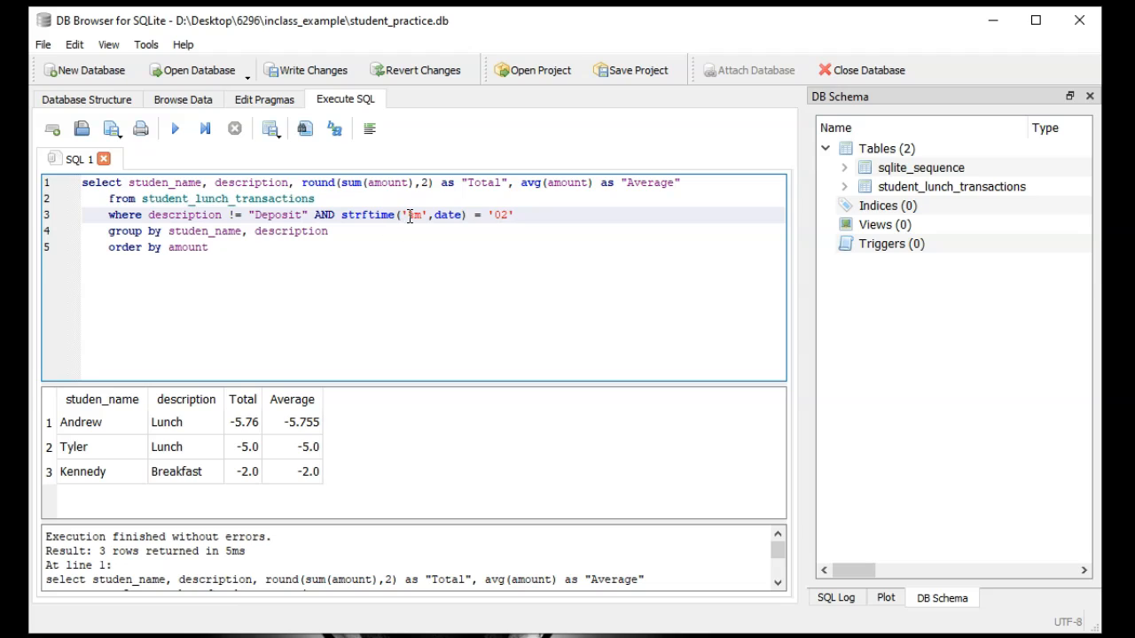
Change the strftime format in the date filter from month to day with '%d' and run the query
{"action": "left_click", "coordinate": [416, 215]}
{"action": "type", "text": "d"}
{"action": "left_click", "coordinate": [175, 129]}
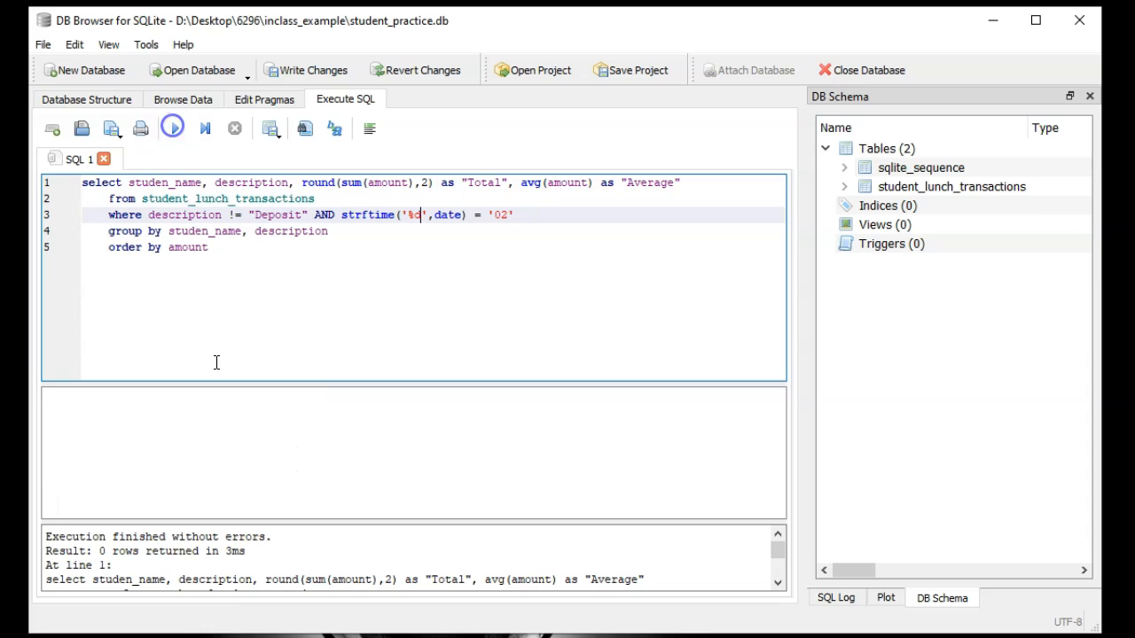
Check the dates in the student_lunch_transactions table, set the day value in the strftime comparison to '14', and rerun the query
{"action": "left_click", "coordinate": [182, 99]}
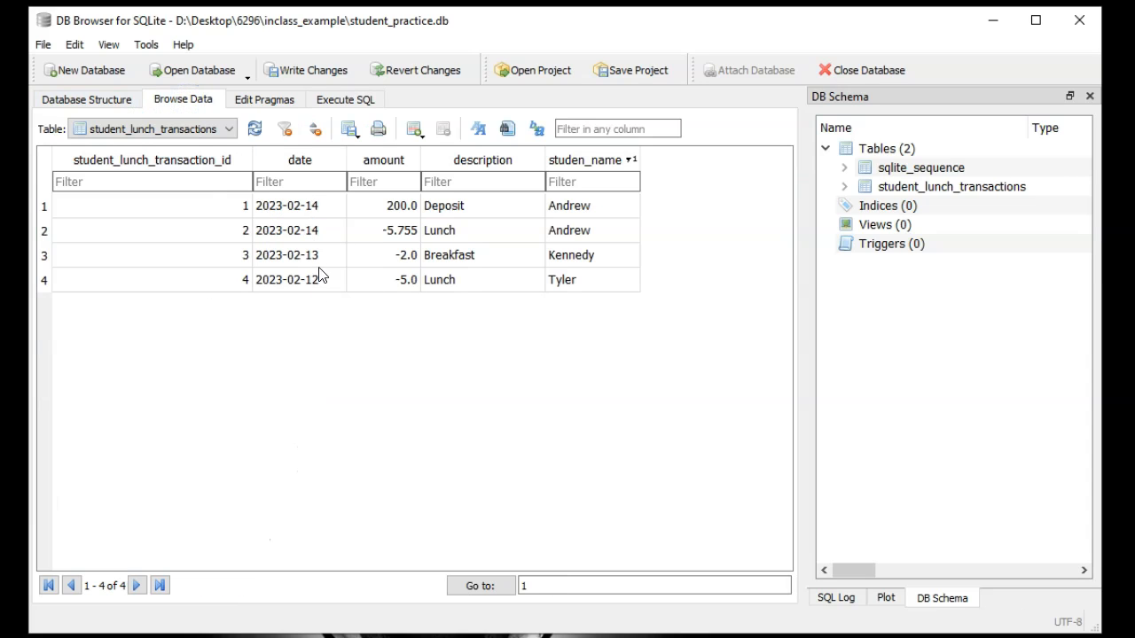
{"action": "left_click", "coordinate": [332, 103]}
{"action": "double_click", "coordinate": [502, 214]}
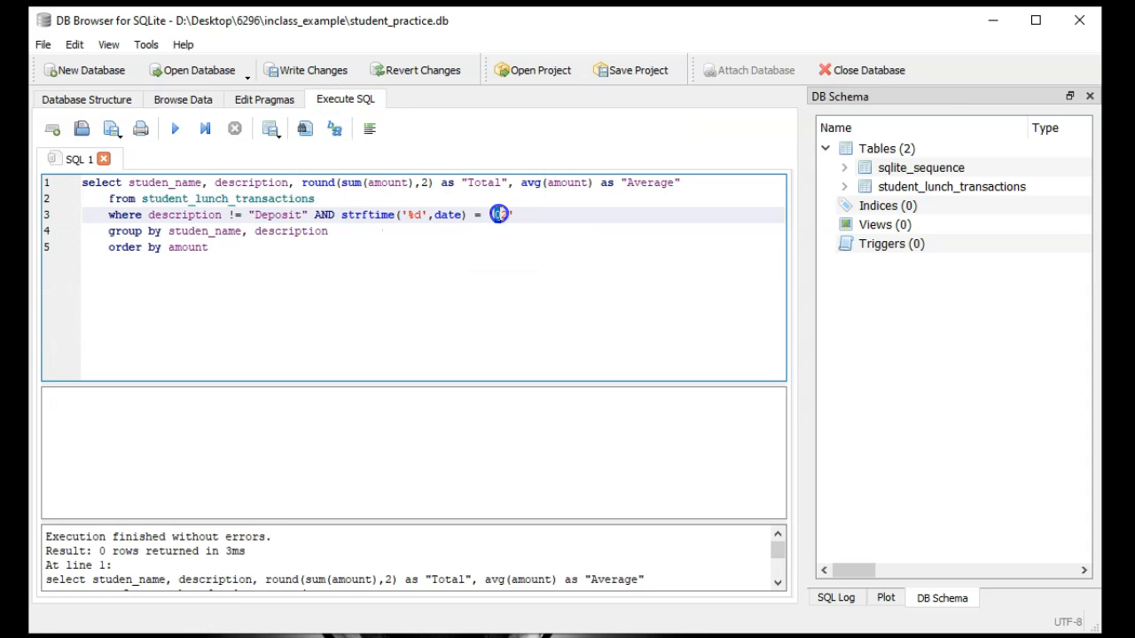
{"action": "type", "text": "14"}
{"action": "left_click", "coordinate": [174, 129]}
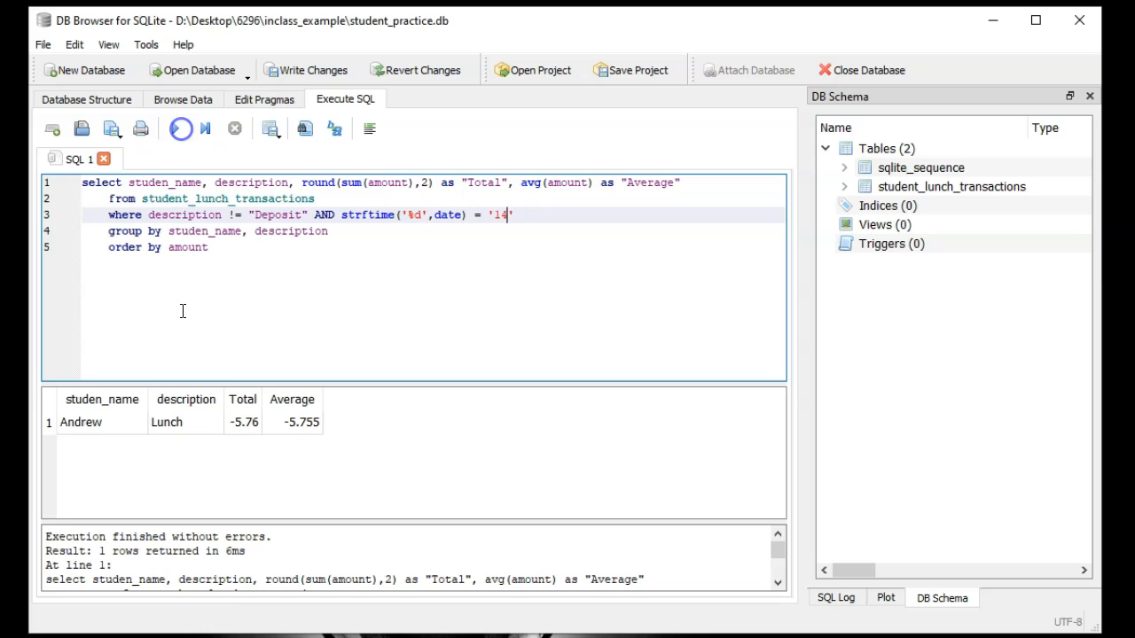
Review the table's records, change the day comparison to strftime('%d',date) != '14', and rerun the query
{"action": "left_click", "coordinate": [184, 101]}
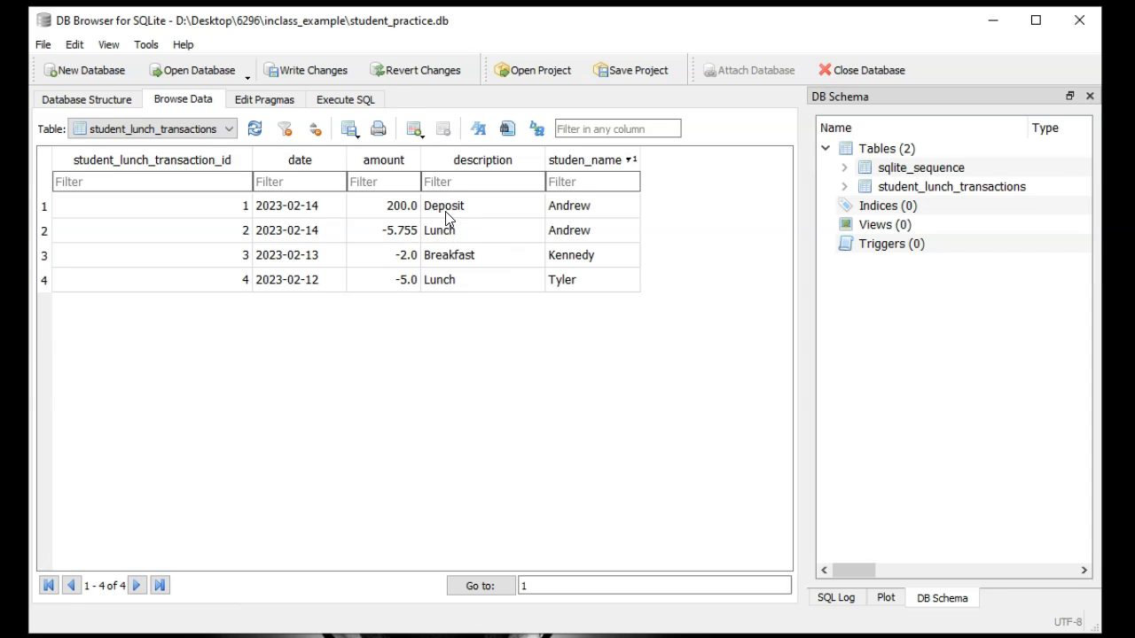
{"action": "left_click", "coordinate": [344, 100]}
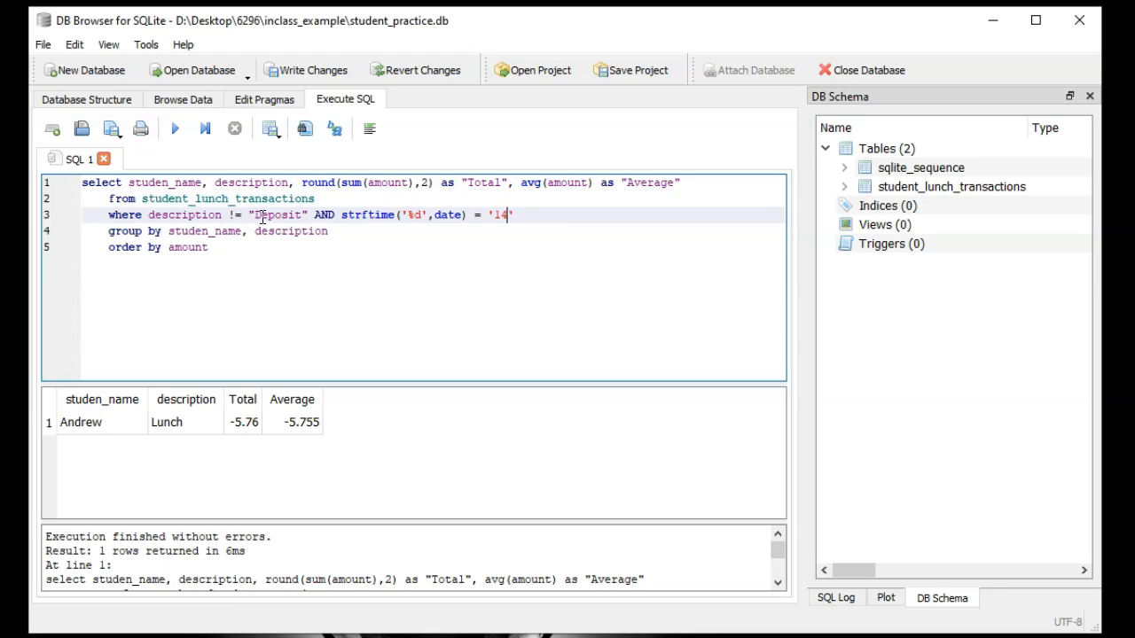
{"action": "left_click", "coordinate": [474, 216]}
{"action": "type", "text": "!"}
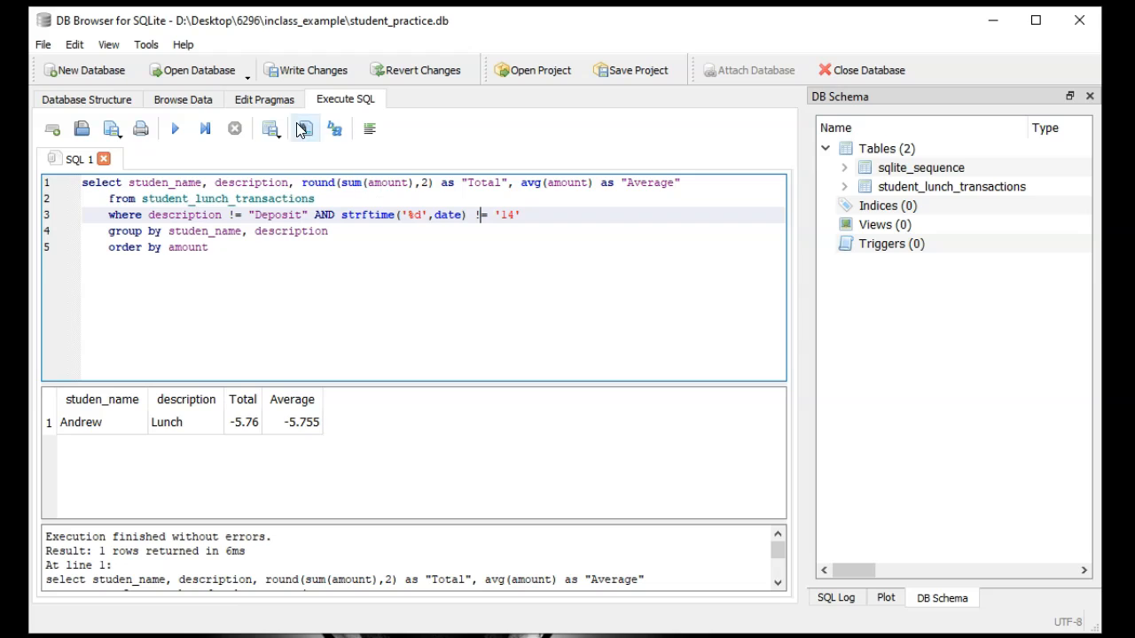
{"action": "left_click", "coordinate": [185, 131]}
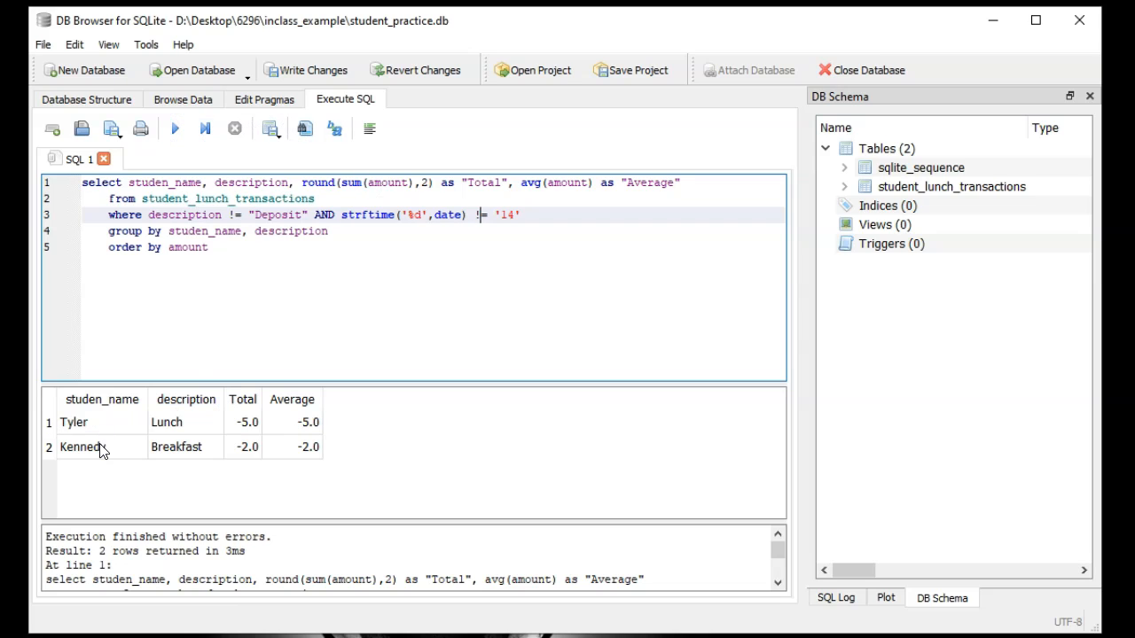